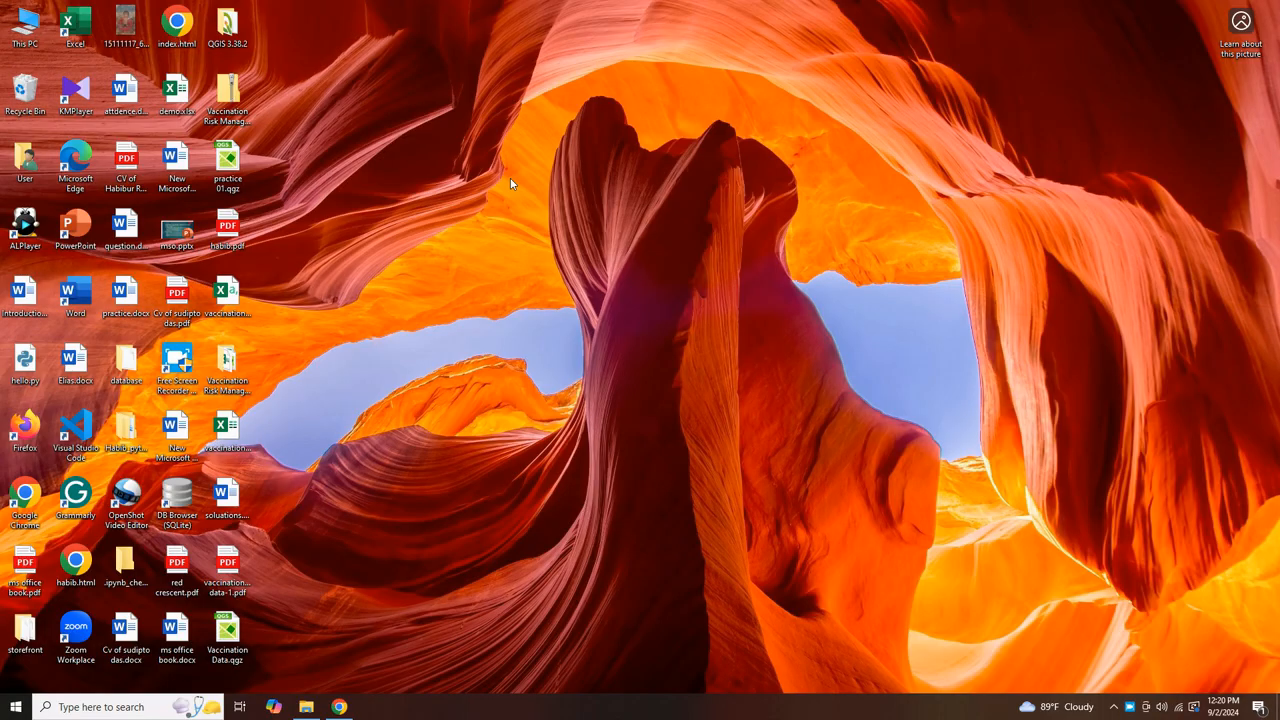
Create a new folder named 'class 01' on the desktop
right_click(501, 124)
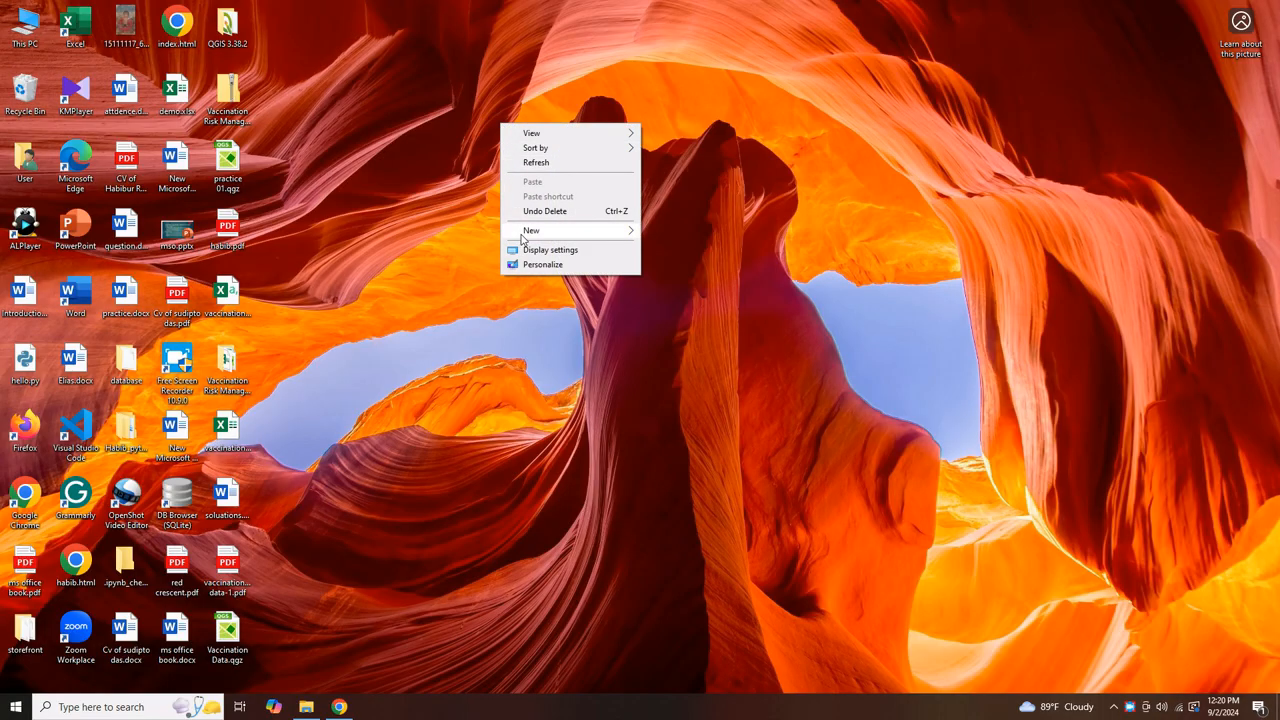
mouse_move(521, 234)
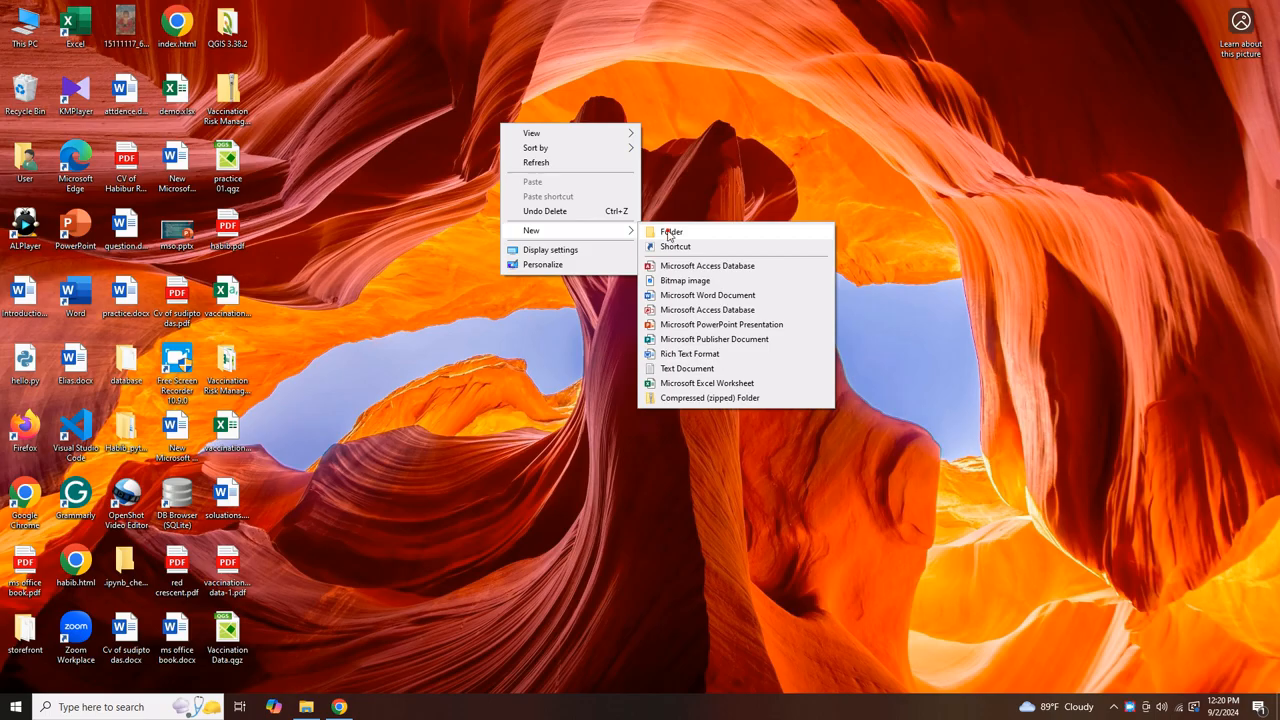
left_click(668, 233)
type("cla")
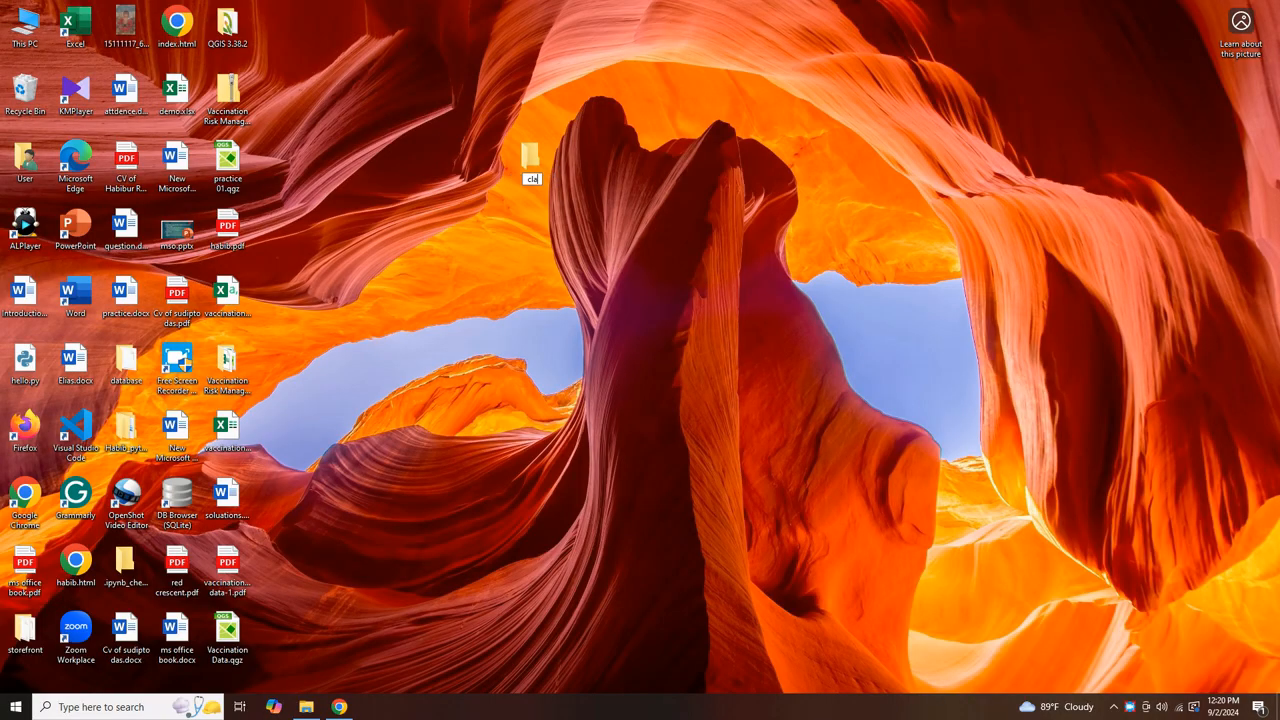
type("ss 01")
key("Return")
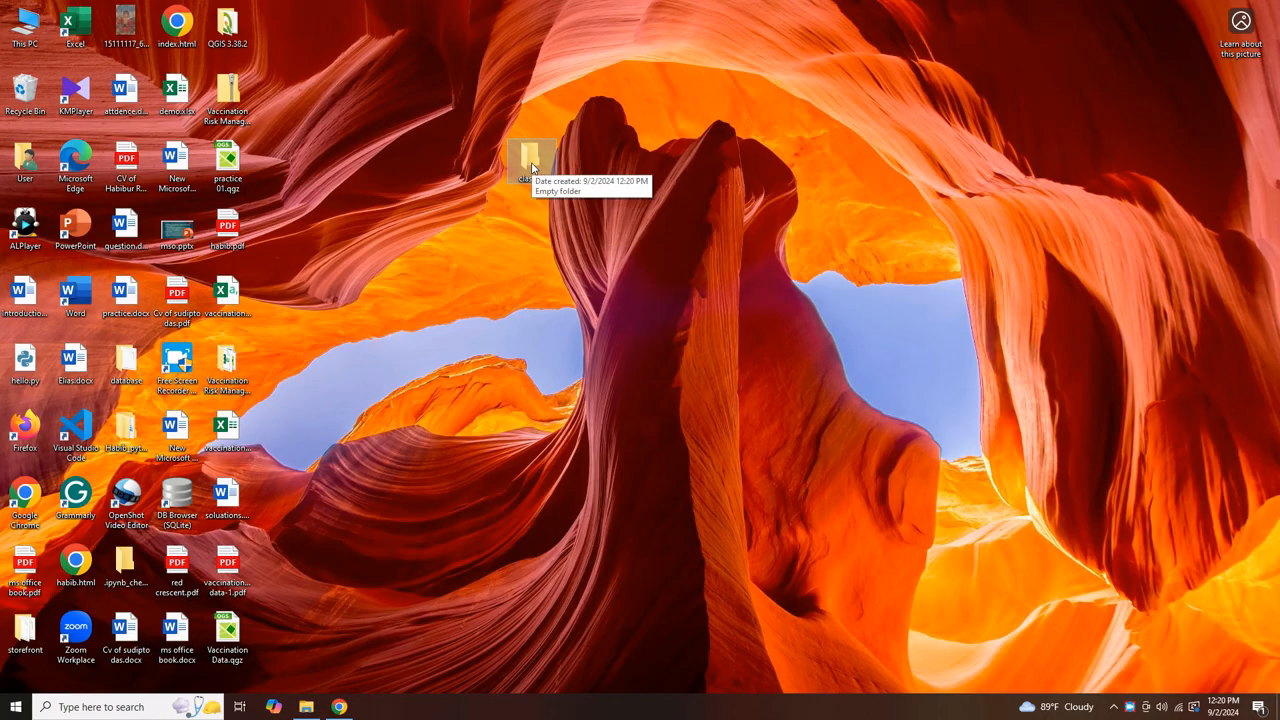
Open the class 01 folder in a maximized window
right_click(529, 165)
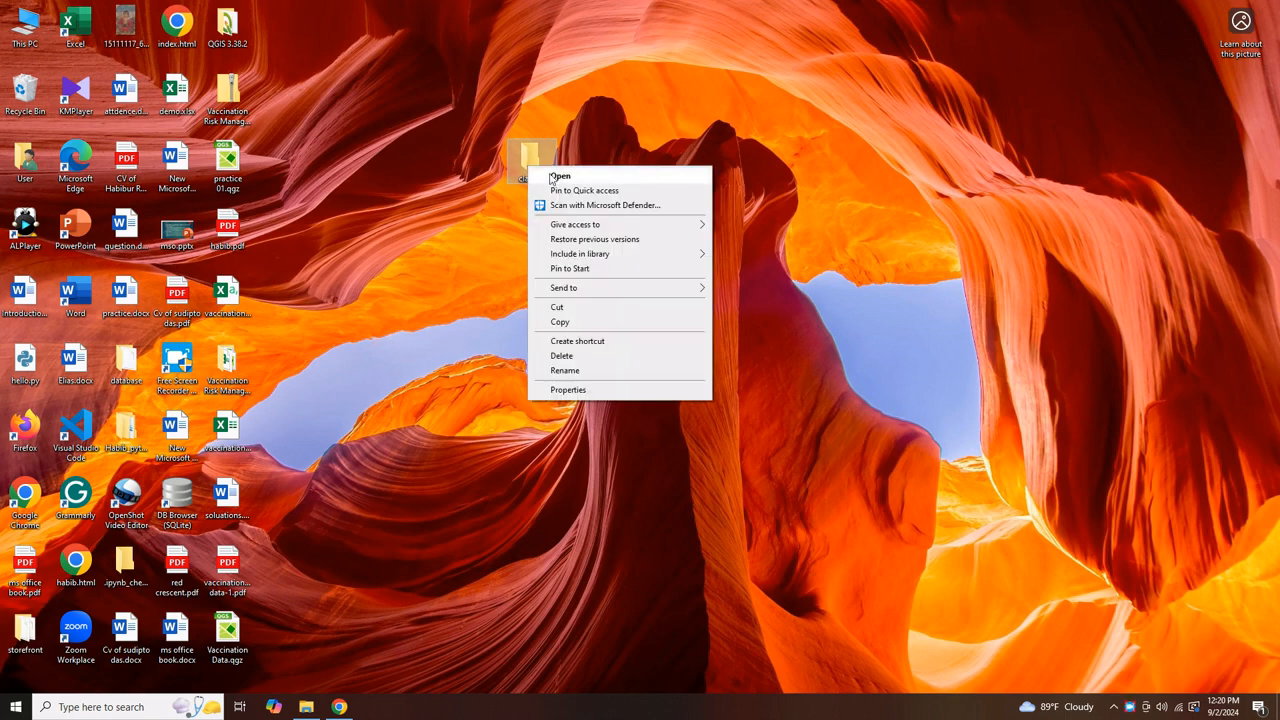
left_click(550, 175)
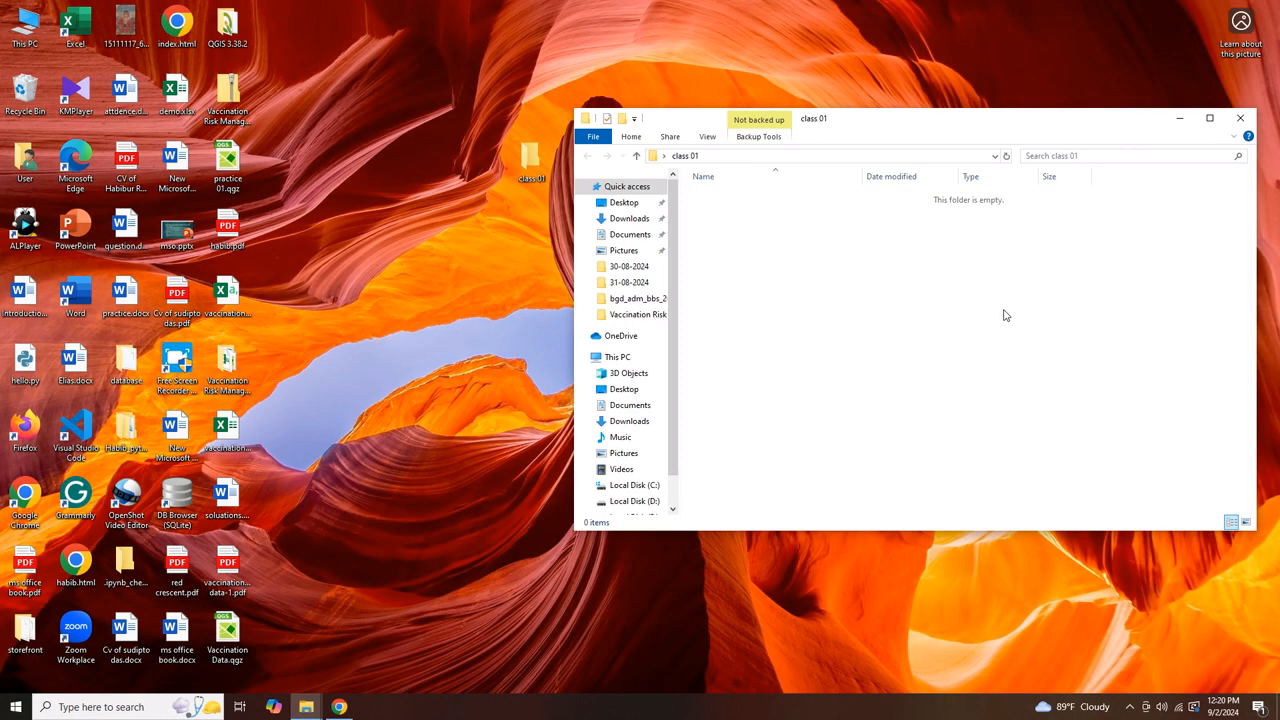
left_click(1209, 118)
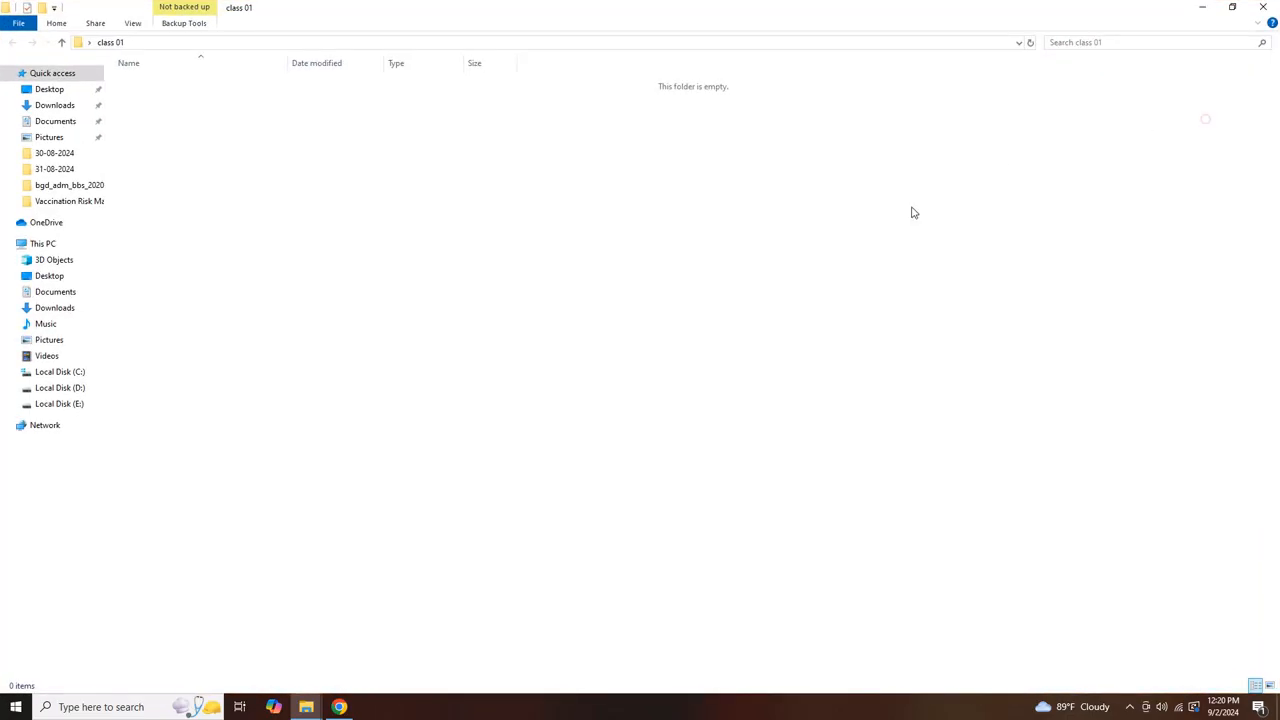
Add a blank Word document named 'New Microsoft Word Document.docx' to class 01
right_click(391, 154)
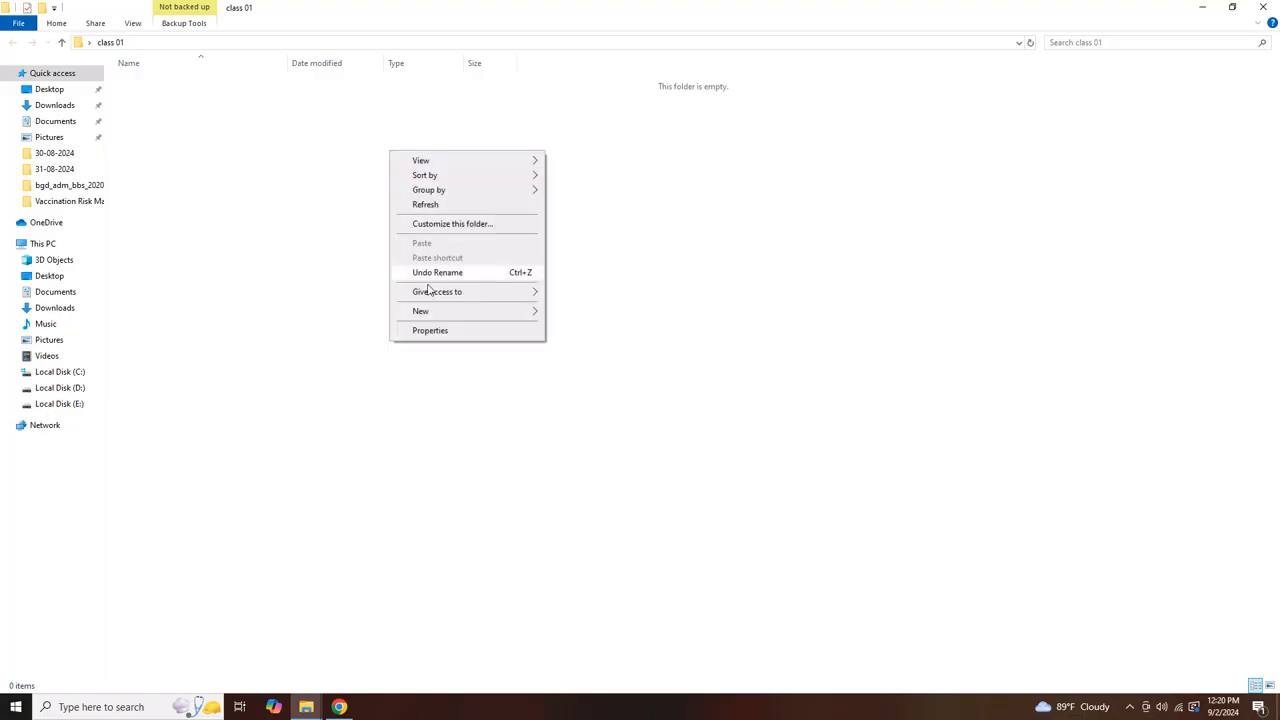
mouse_move(428, 313)
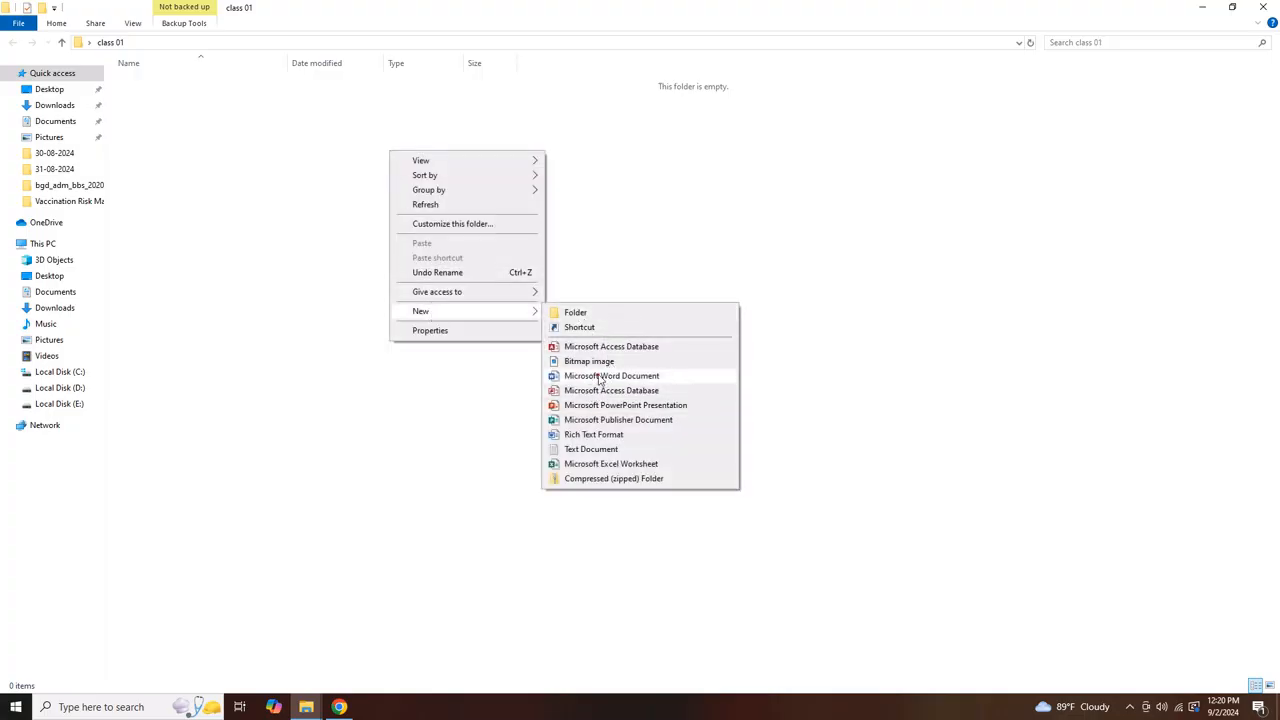
left_click(599, 377)
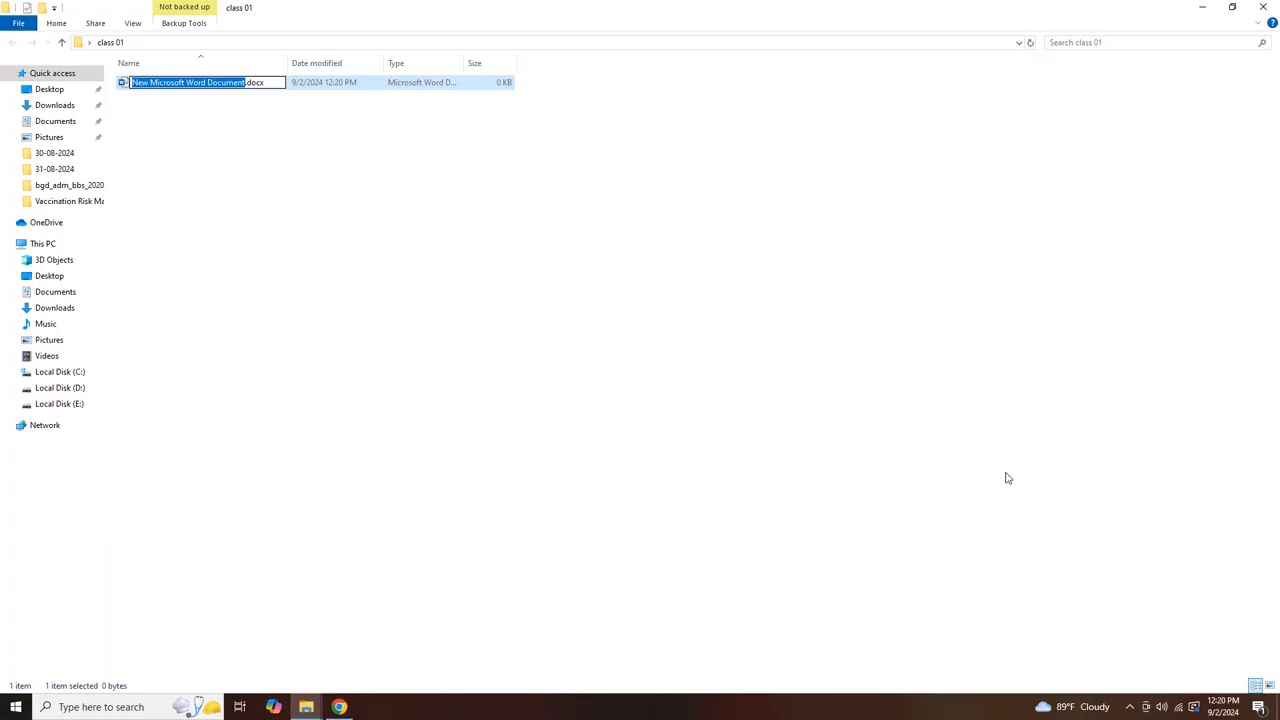
key("Return")
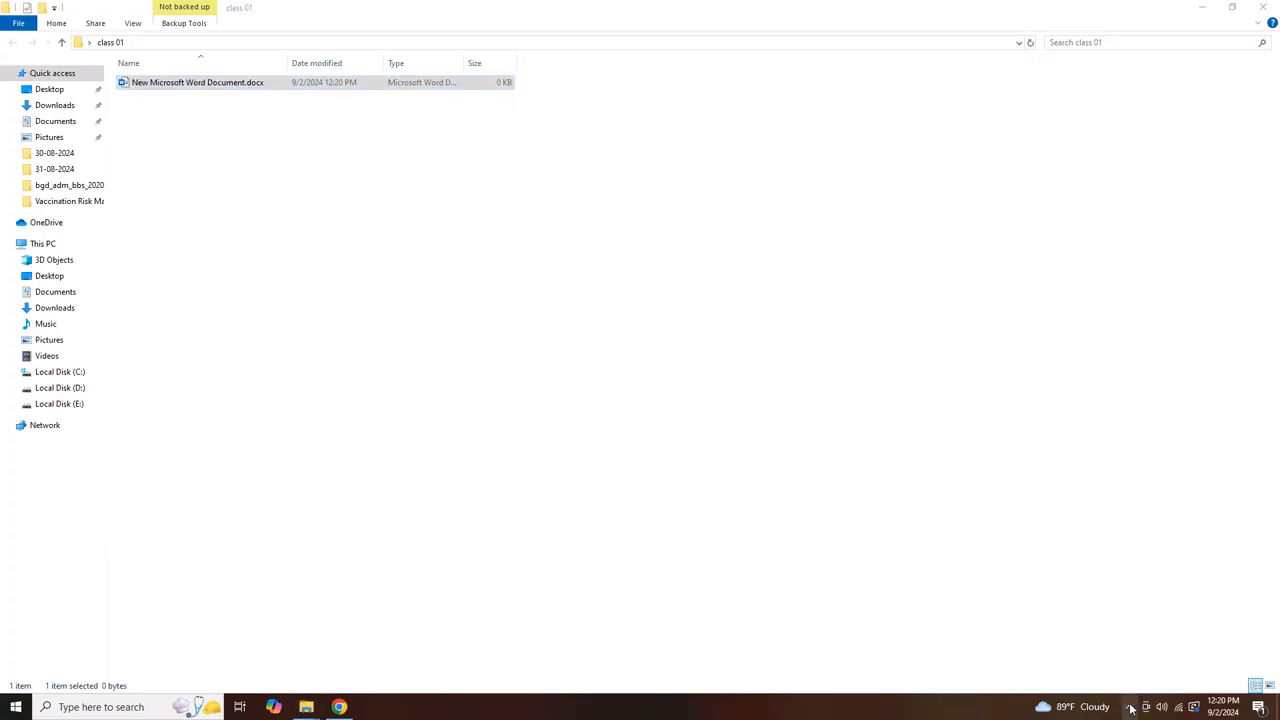
left_click(1130, 707)
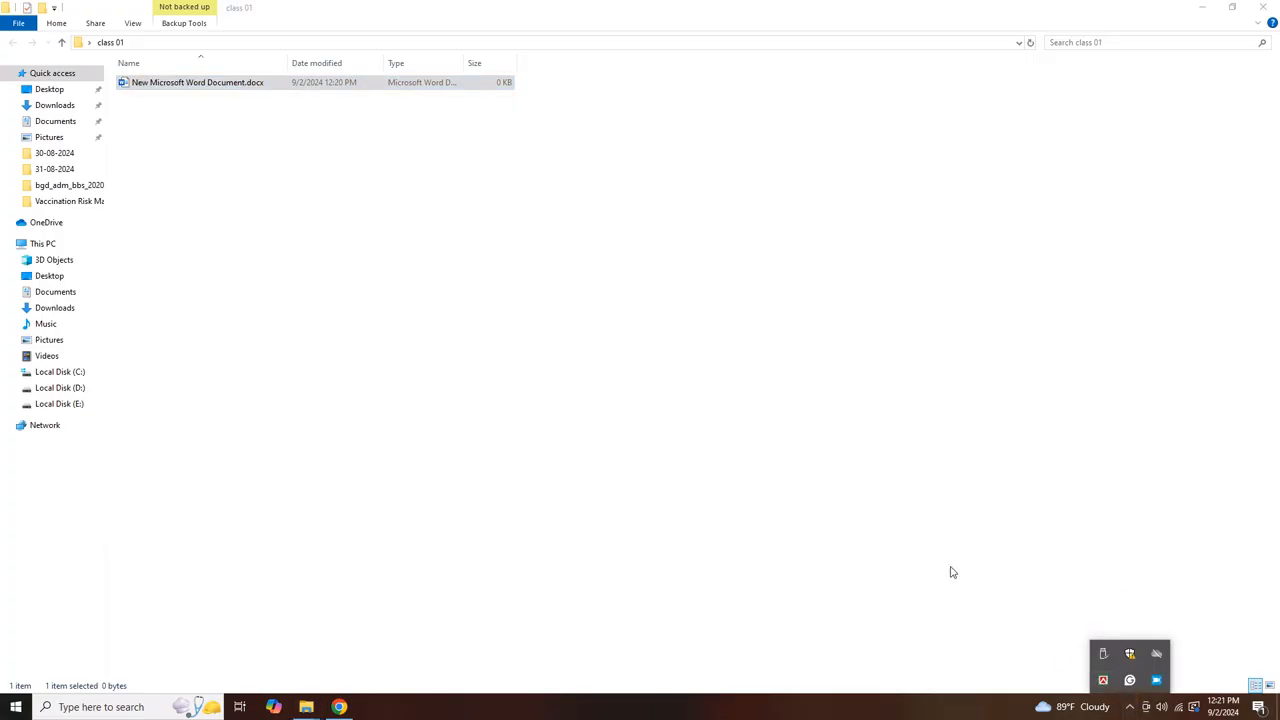
left_click(535, 345)
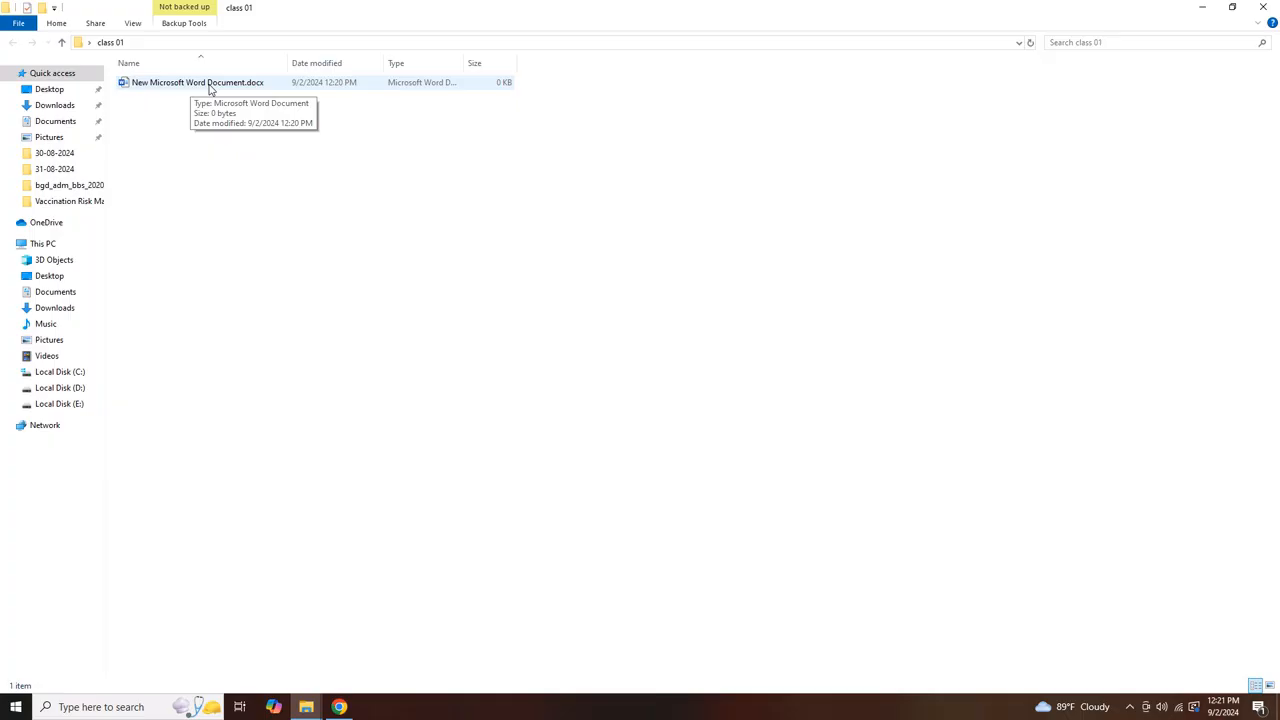
left_click(216, 84)
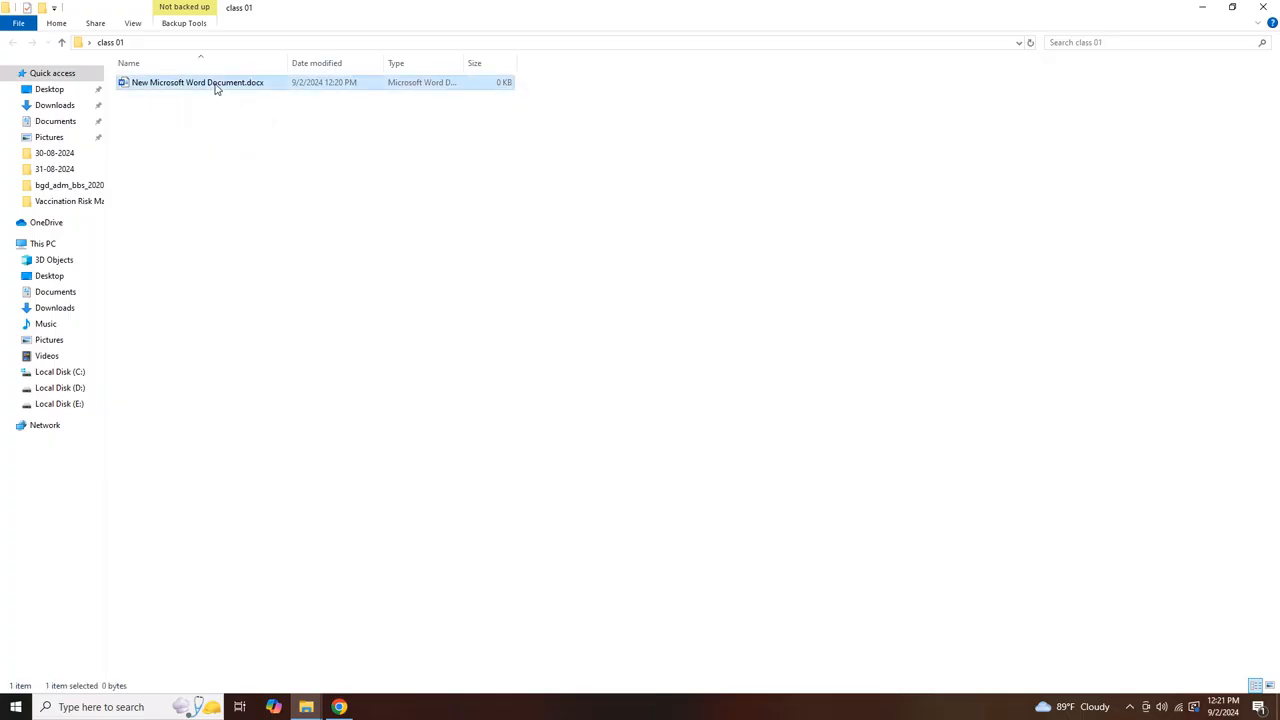
left_click(133, 23)
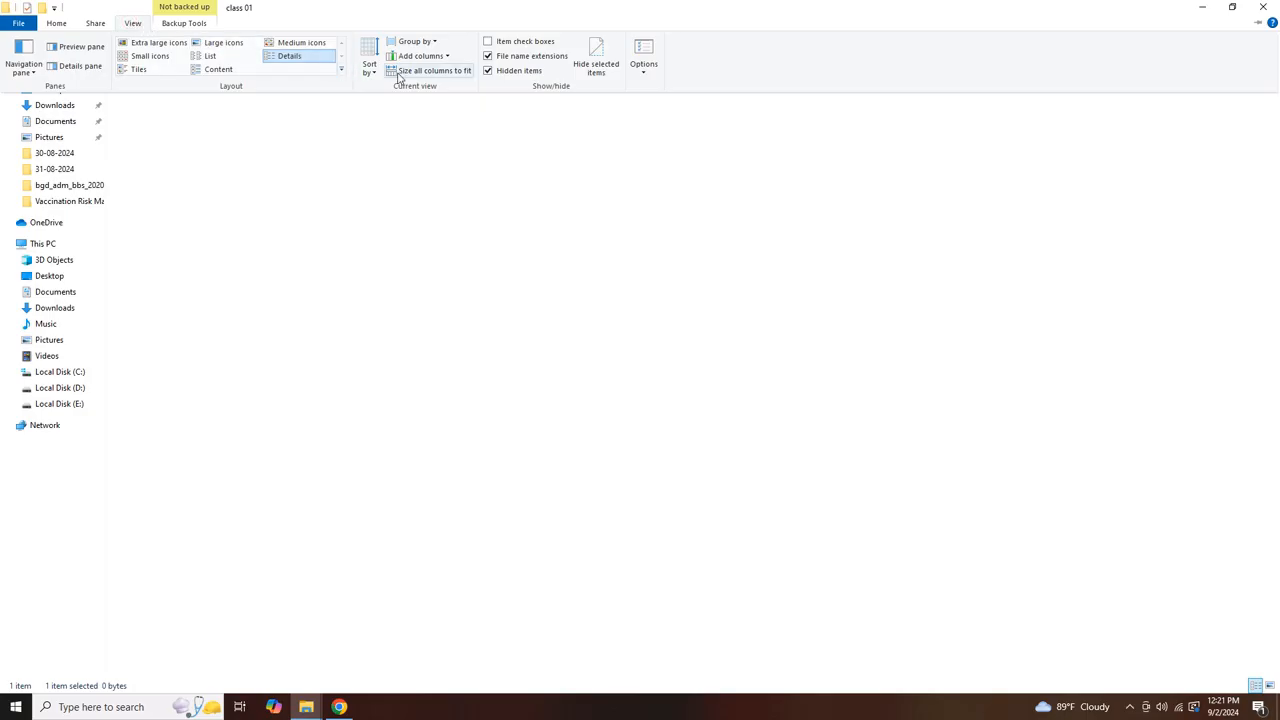
left_click(370, 68)
left_click(370, 70)
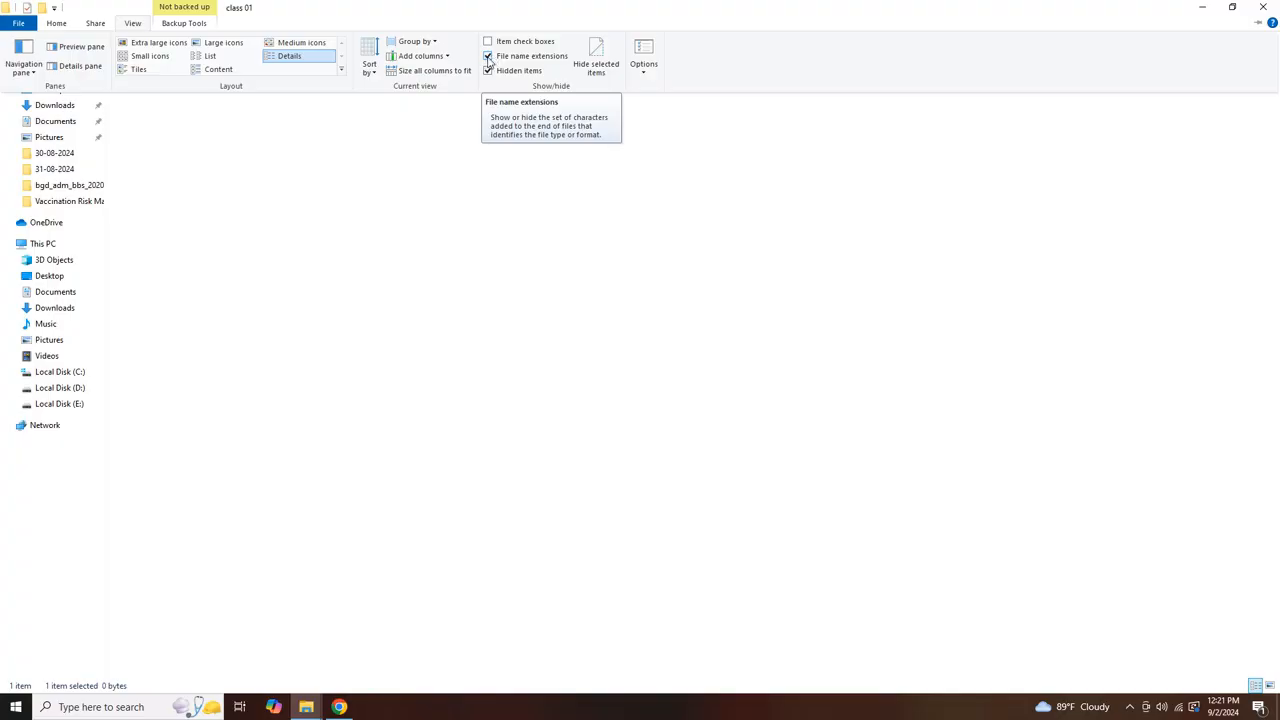
left_click(488, 57)
left_click(314, 165)
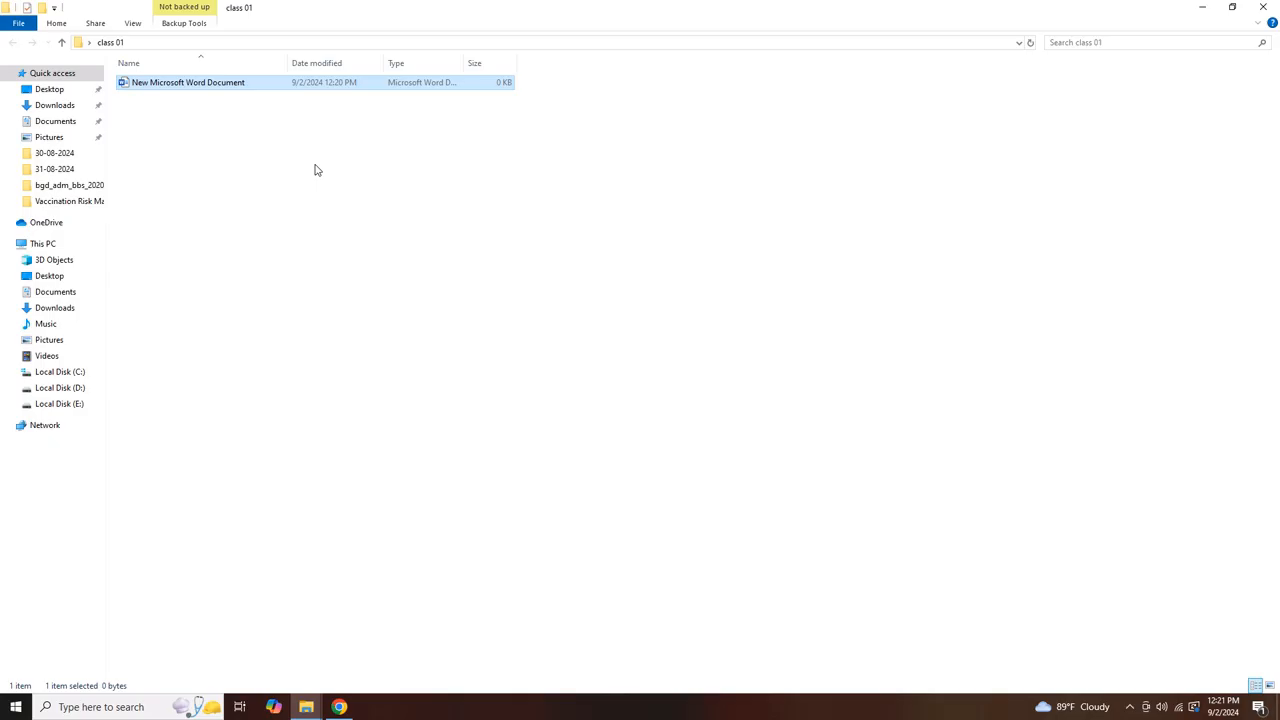
left_click(209, 84)
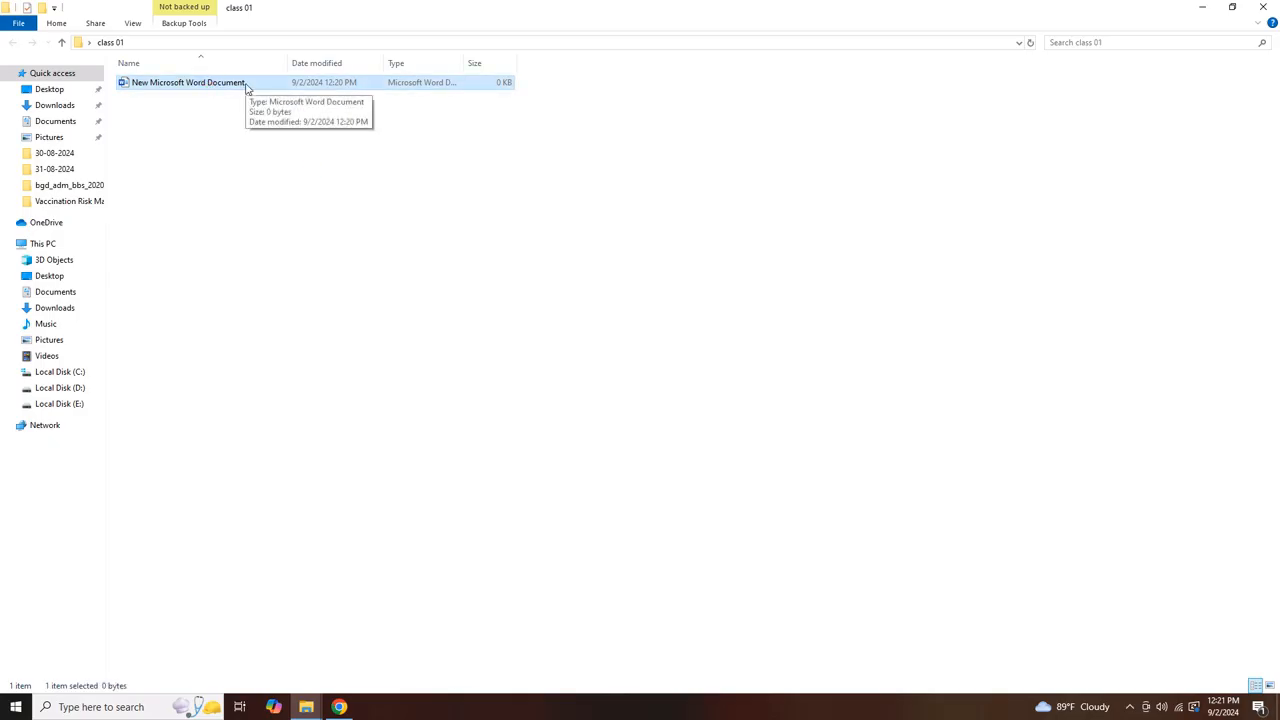
left_click(133, 23)
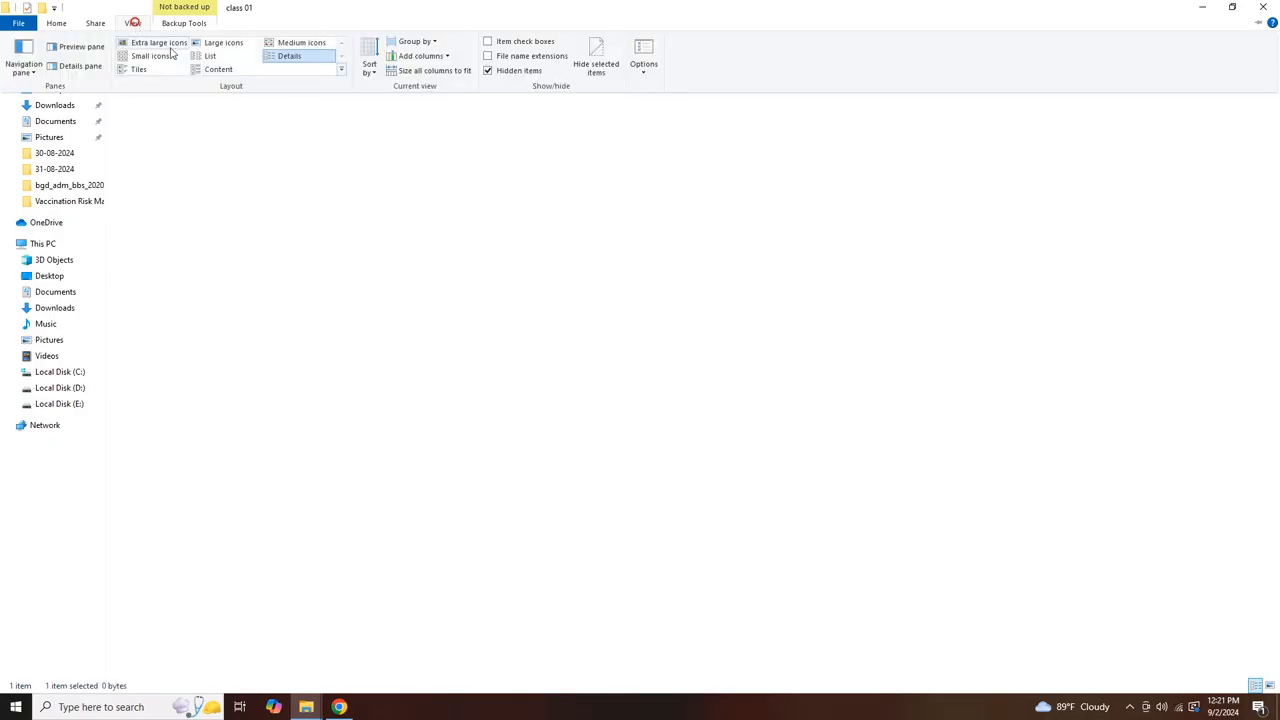
left_click(490, 57)
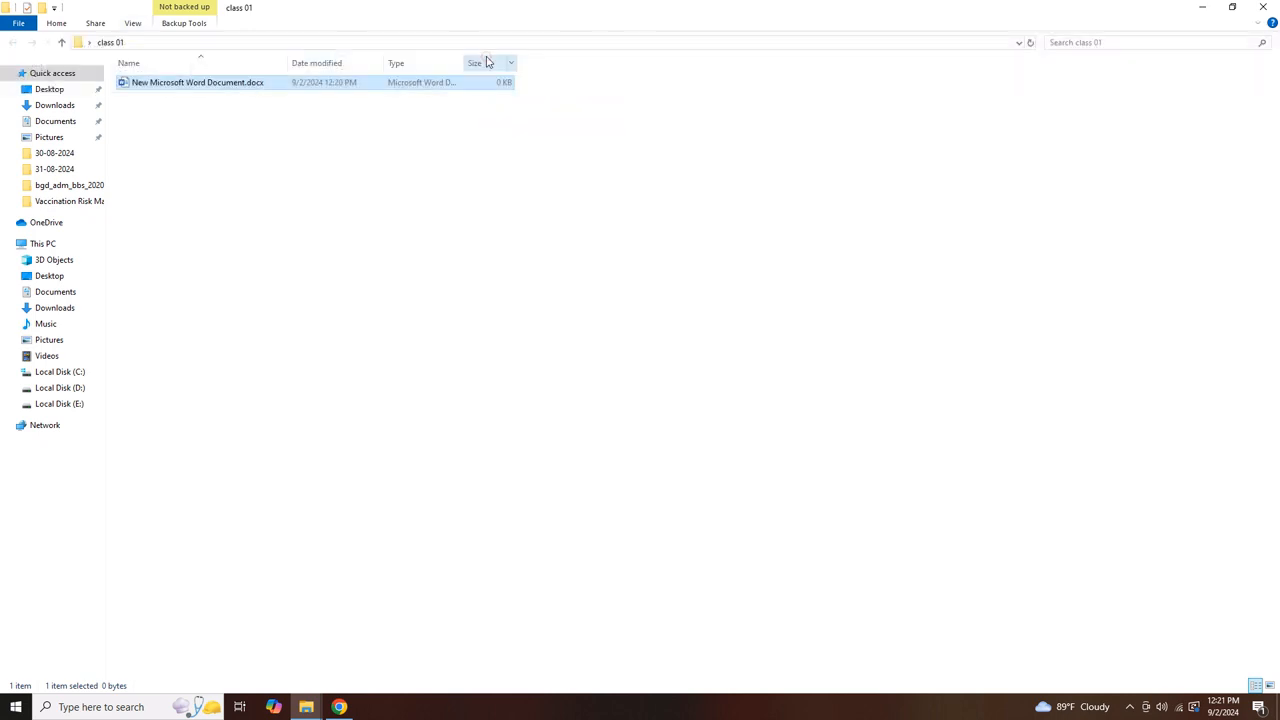
Rename the Word document to a CV title with the candidate's full name, keeping .docx
right_click(228, 86)
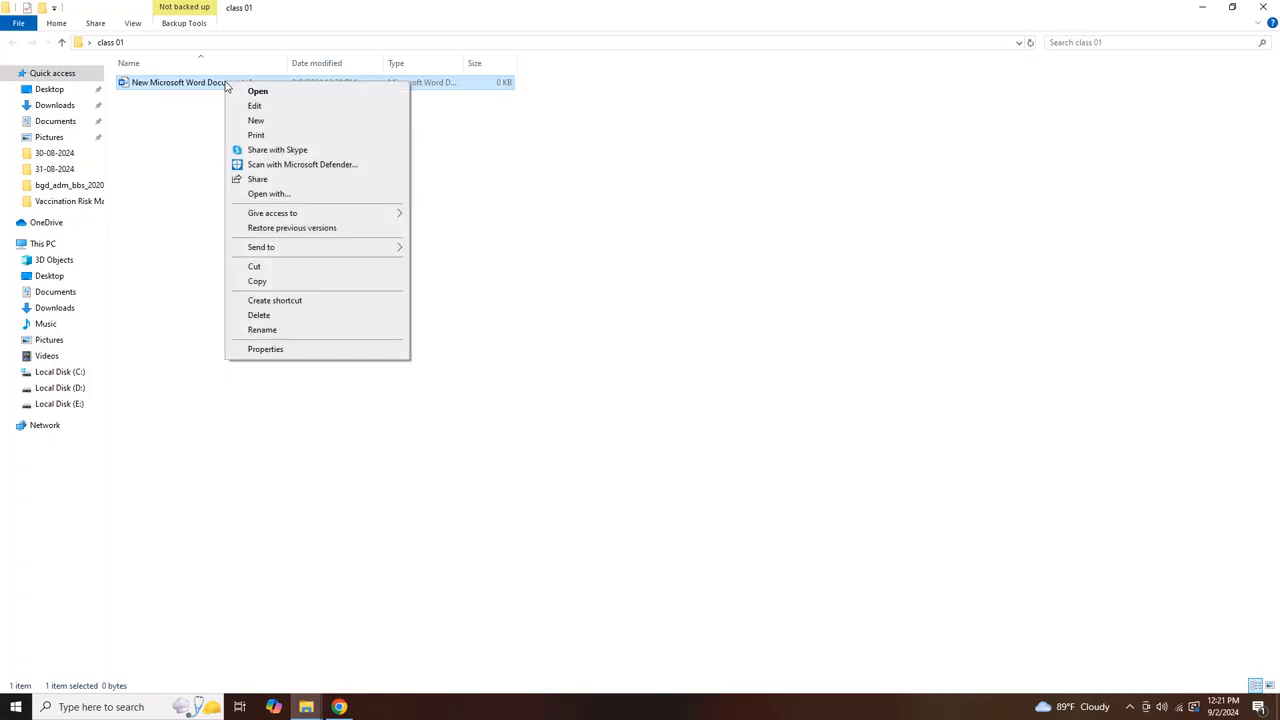
left_click(264, 331)
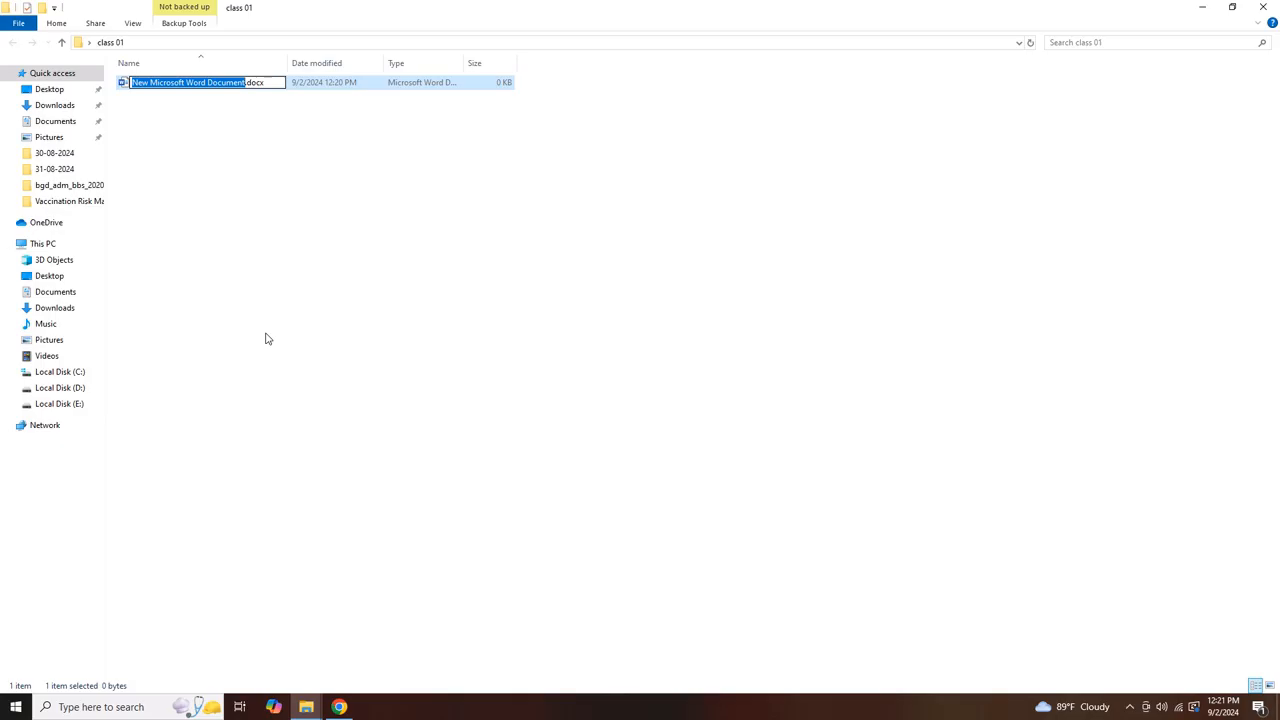
type("cu")
key("BackSpace")
type("v ")
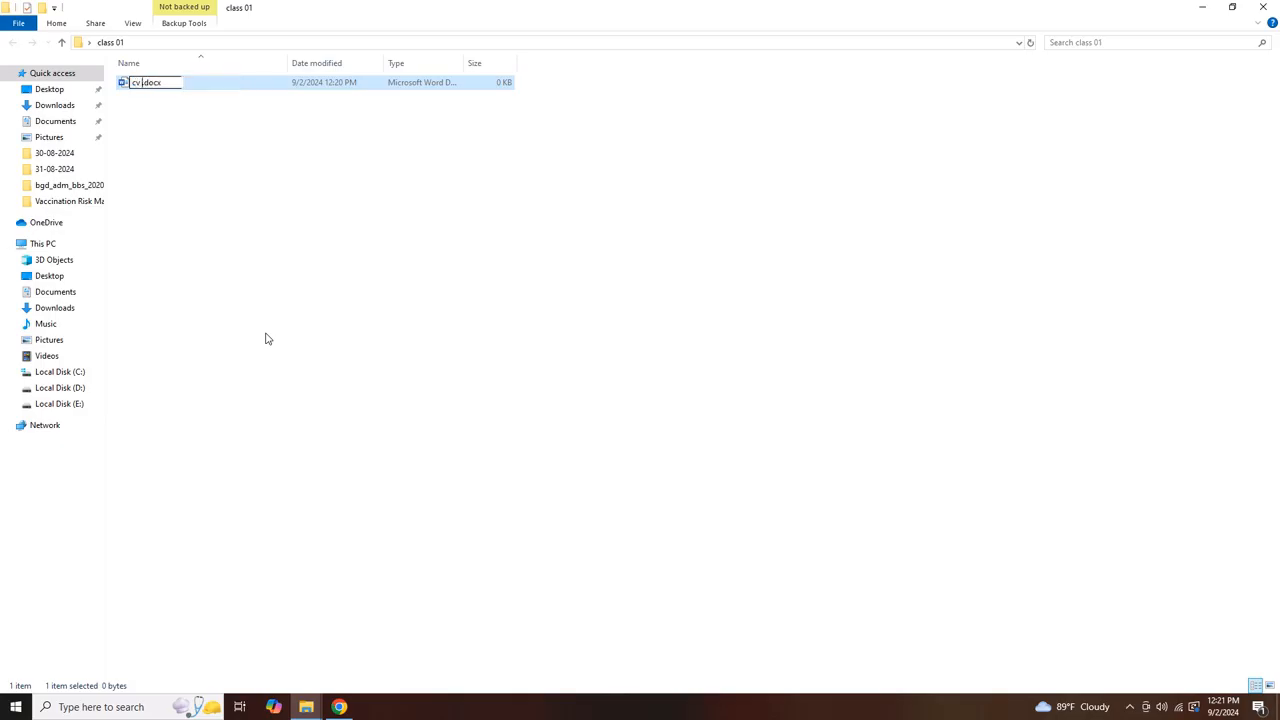
key("Return")
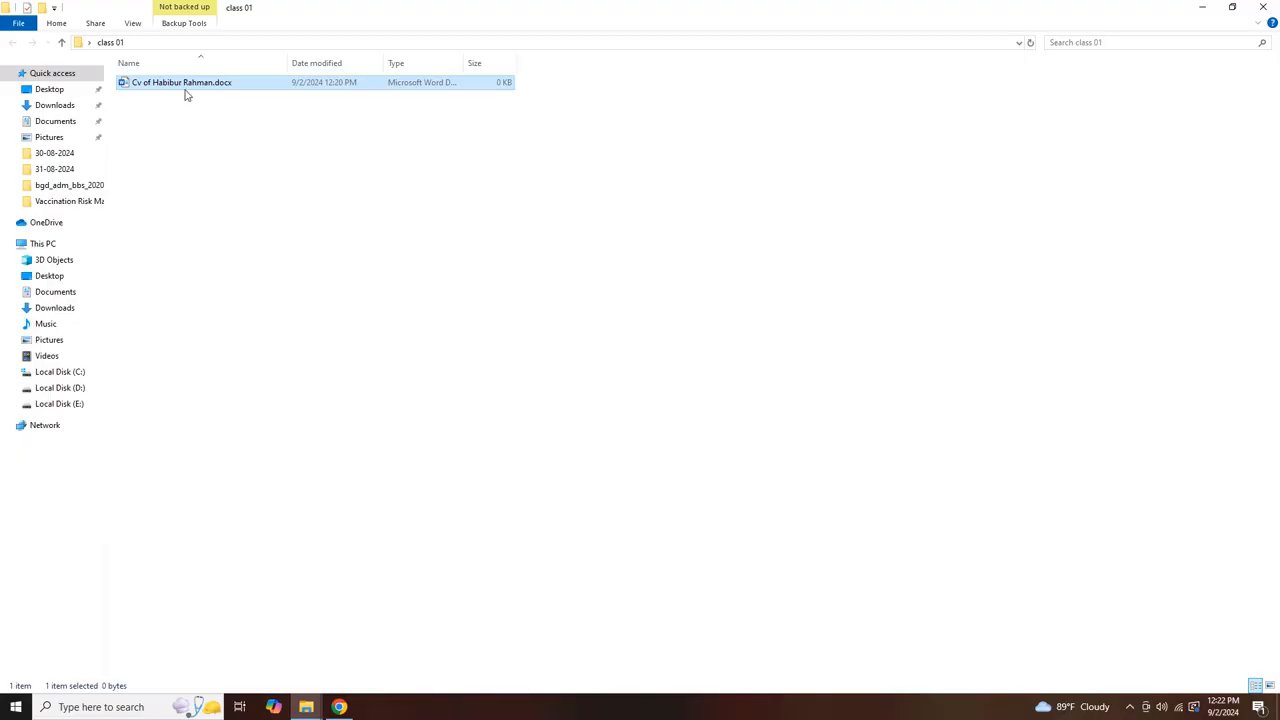
Open the renamed CV document in Word and close the Genuine Office warning
double_click(185, 84)
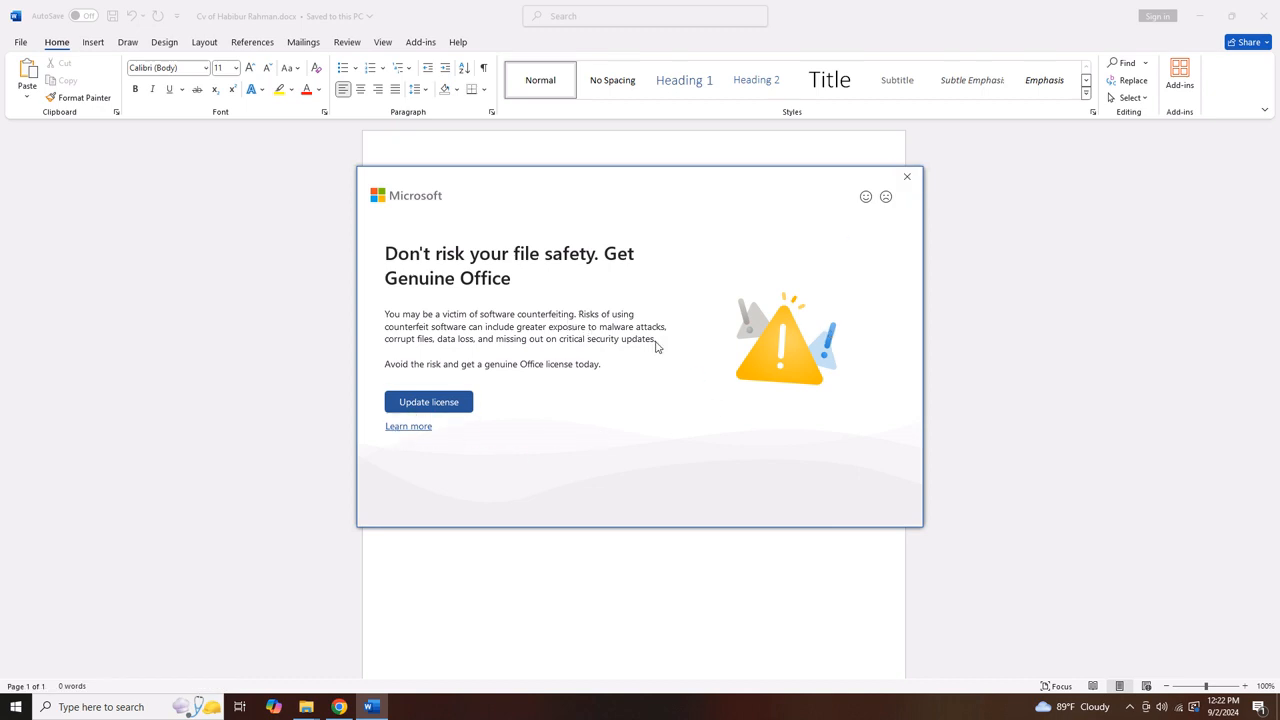
left_click(903, 186)
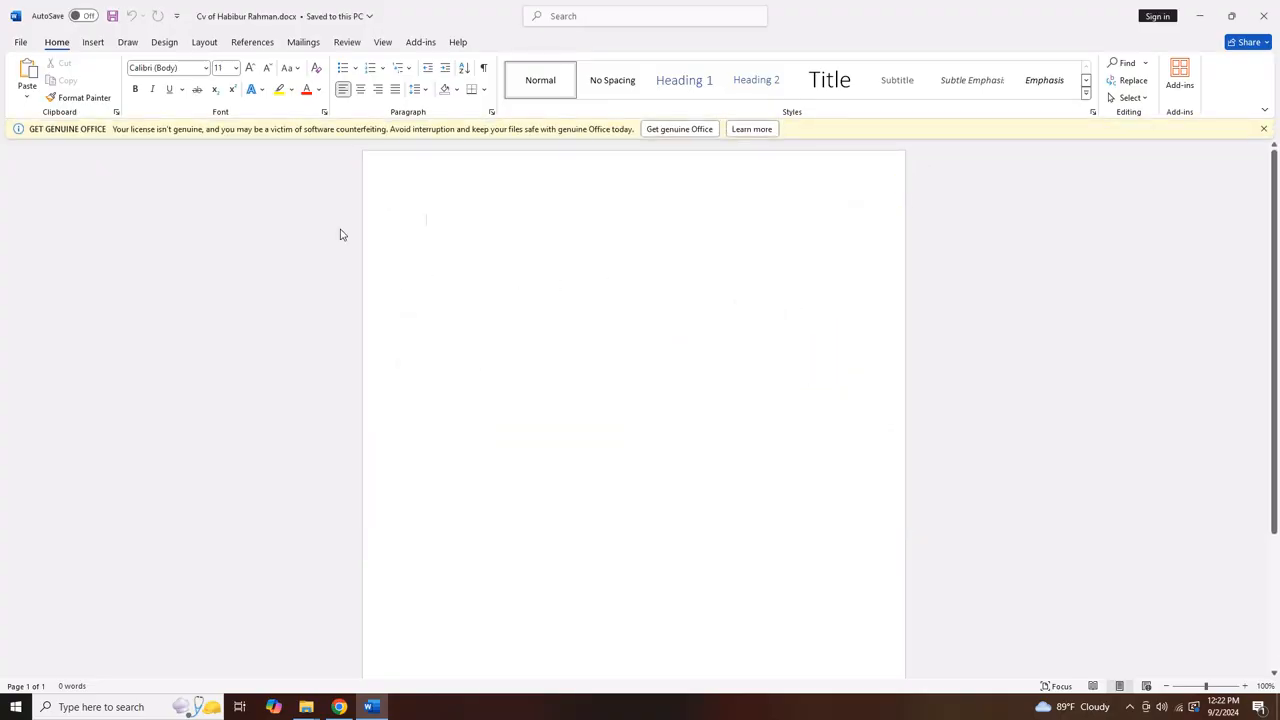
Type a centred 12-pt Times New Roman title 'Cv Of' followed by the candidate's name
left_click(207, 68)
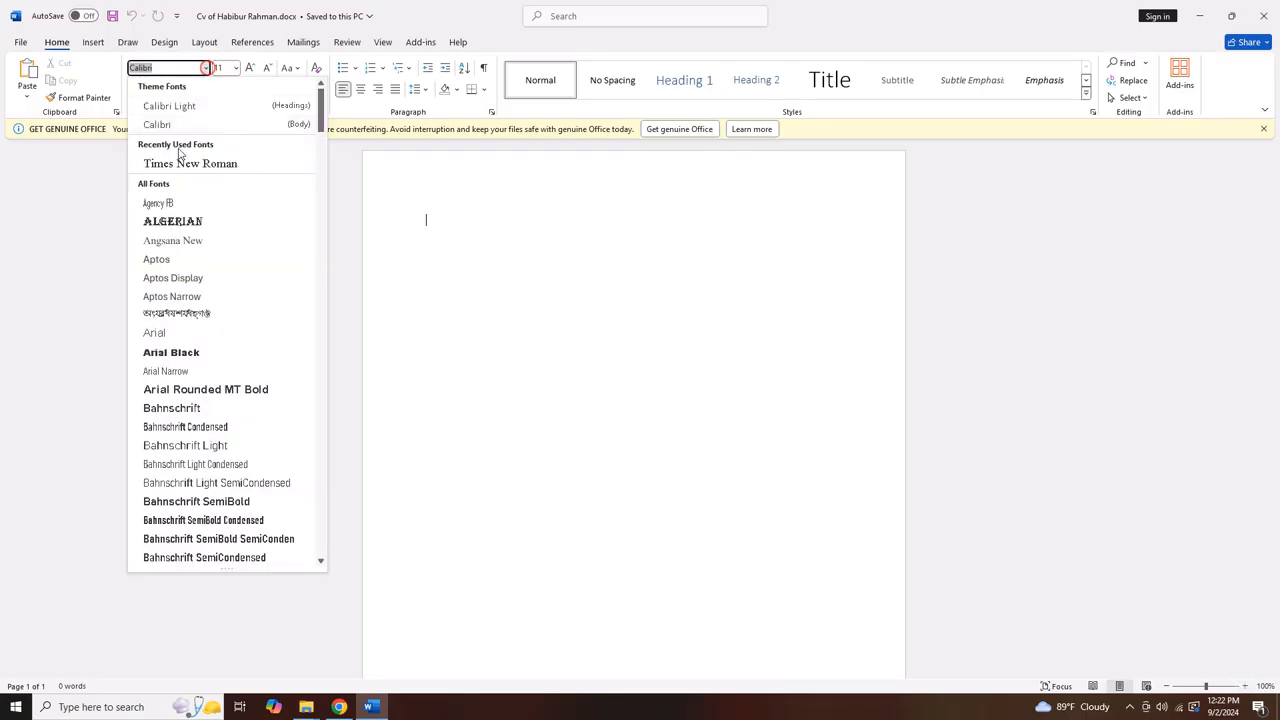
left_click(177, 161)
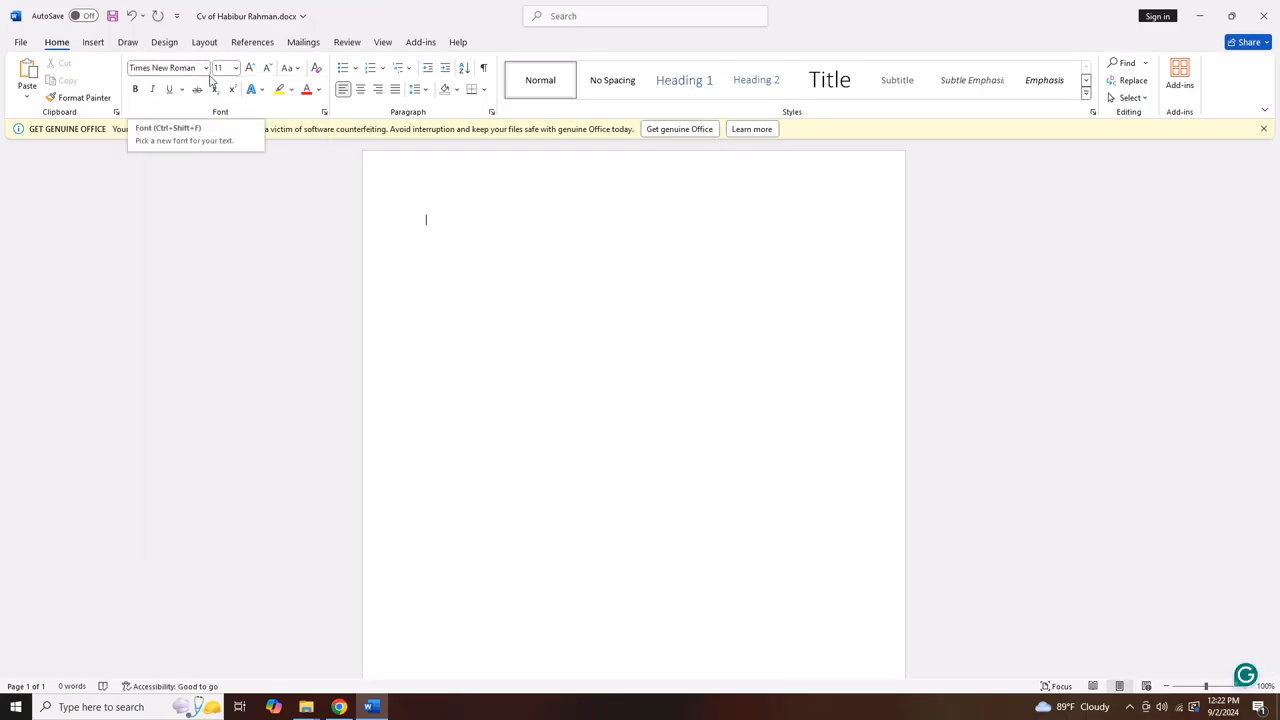
left_click(236, 68)
left_click(224, 146)
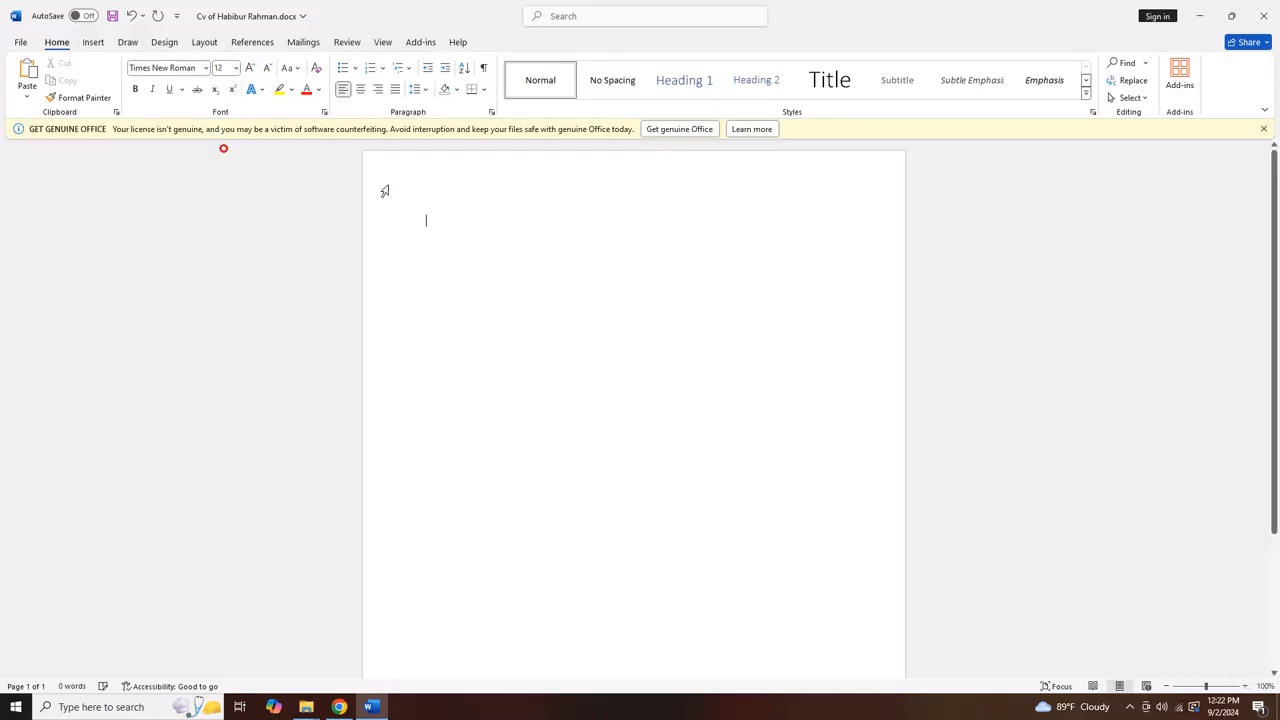
type("Cv")
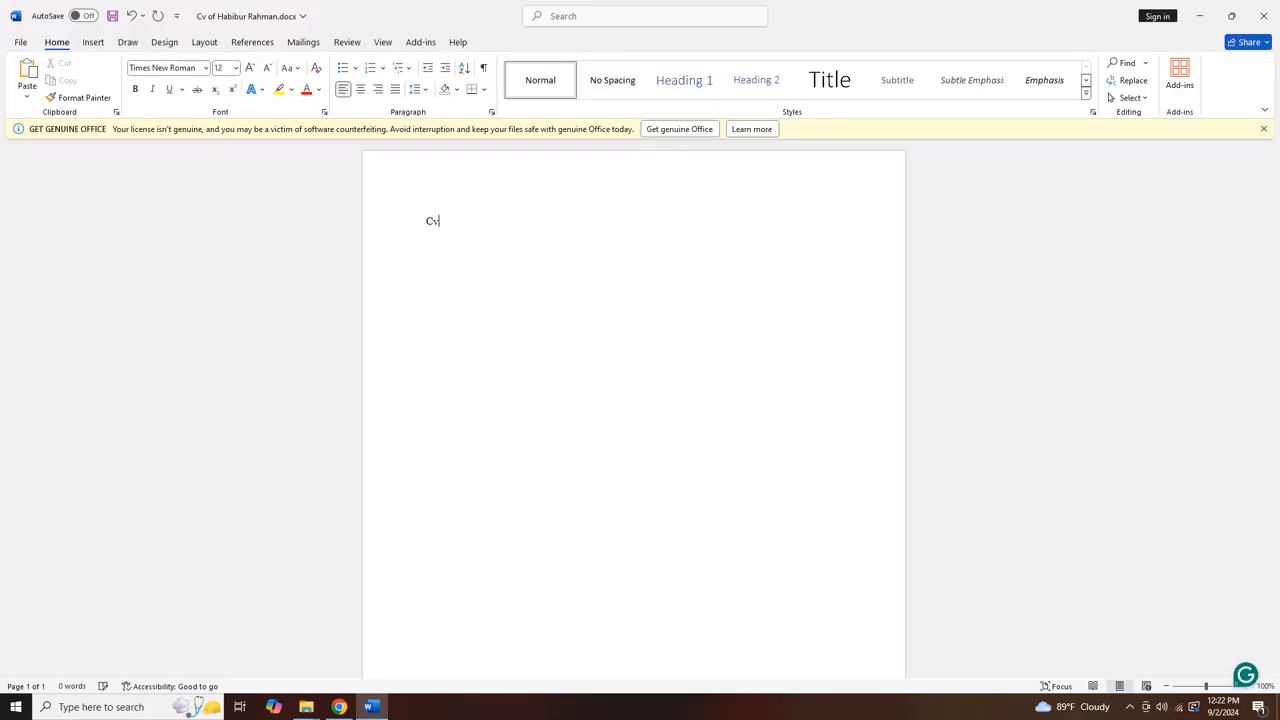
type(" Of")
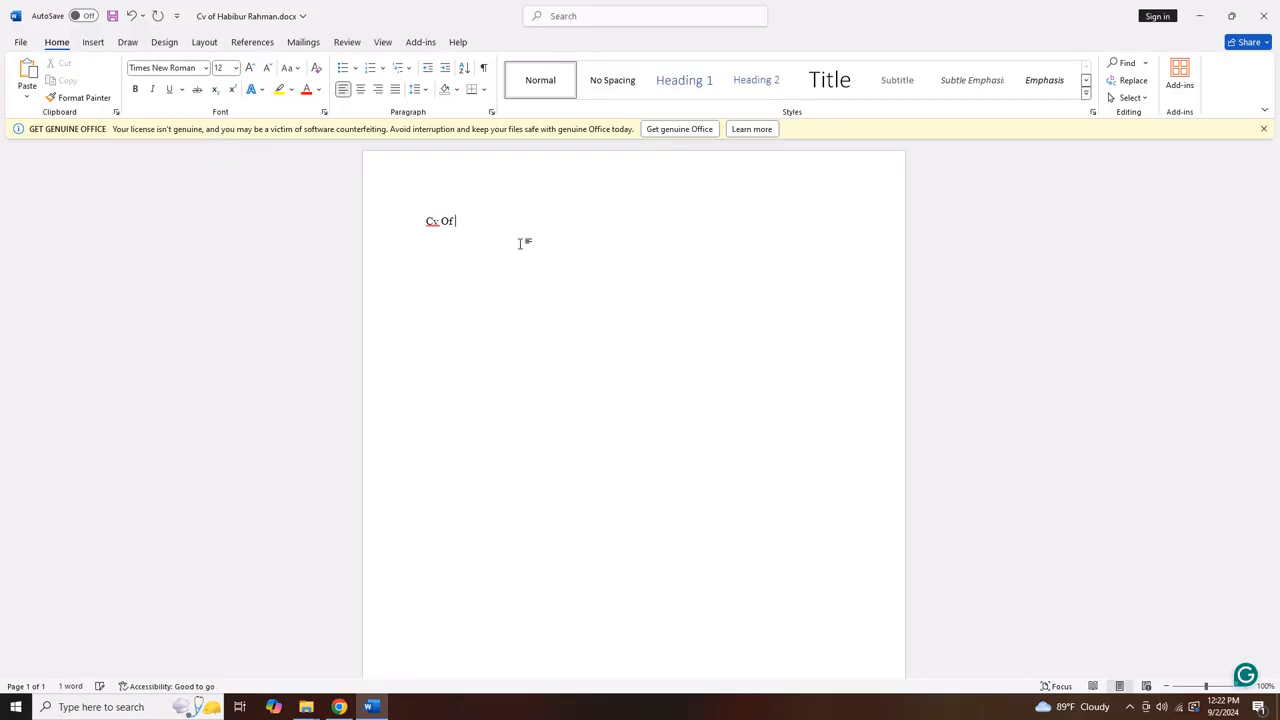
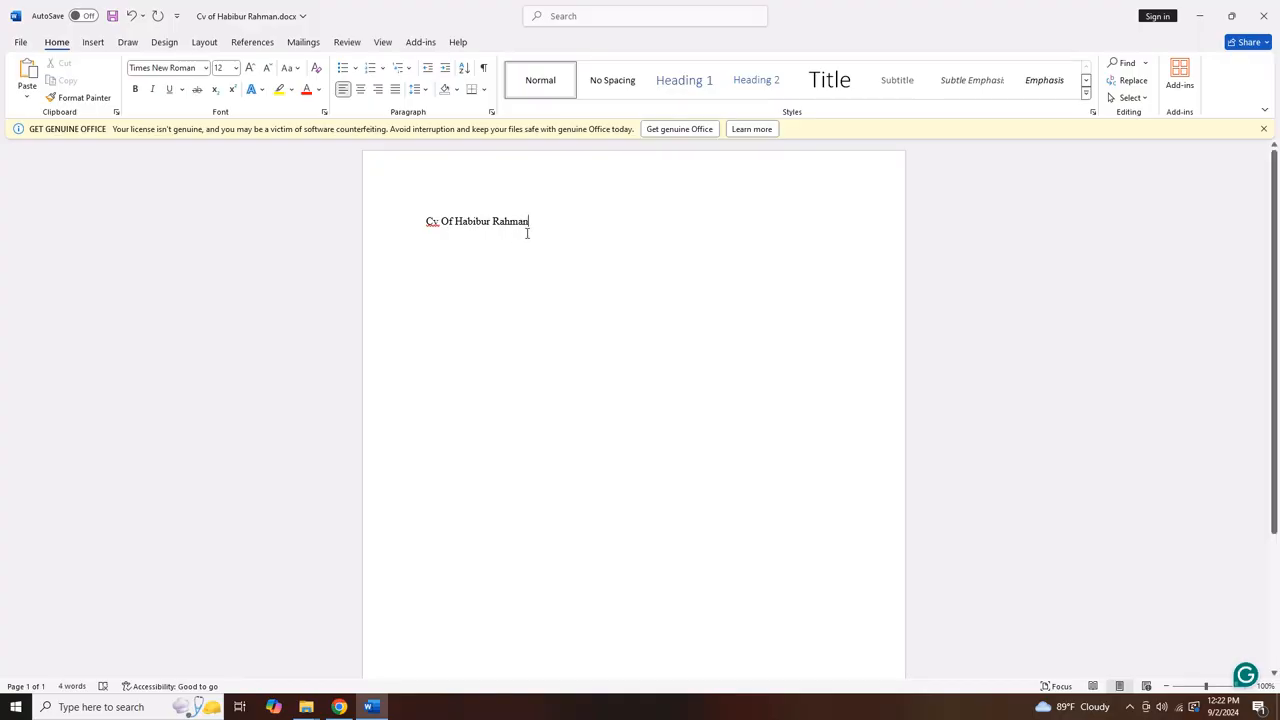
key("ctrl+e")
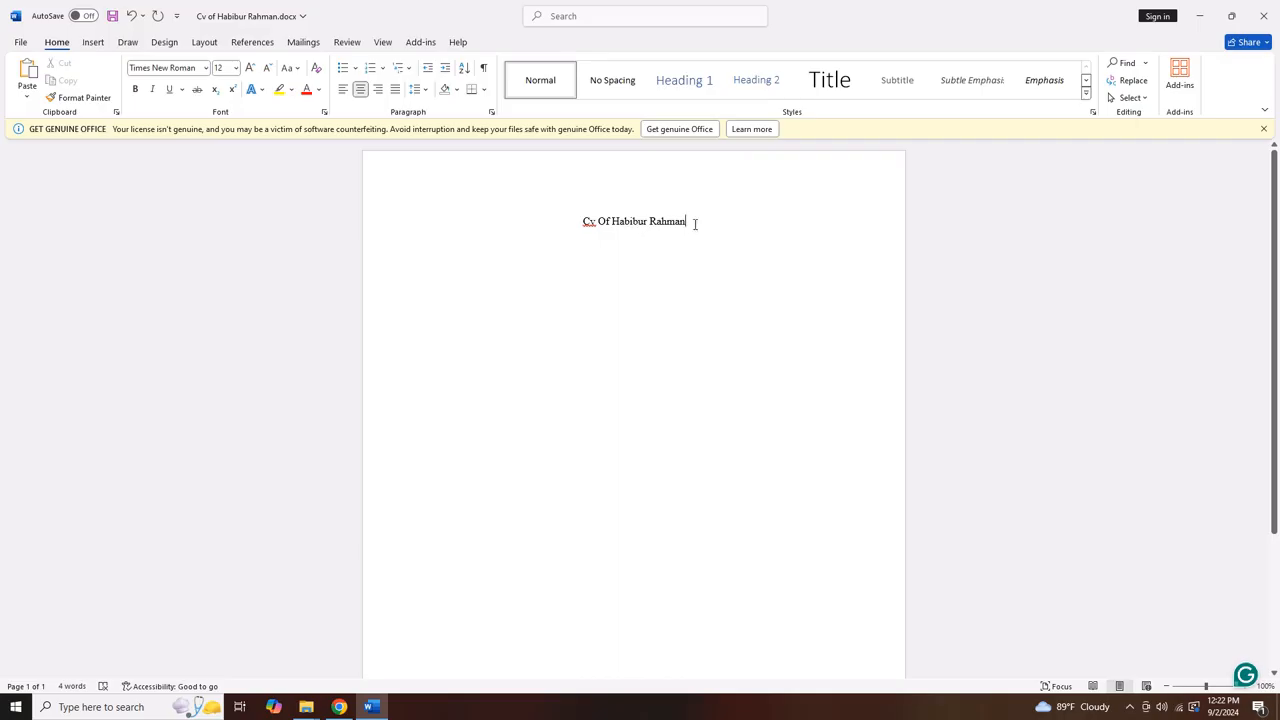
Make the title line bold
left_click_drag(694, 224, 575, 227)
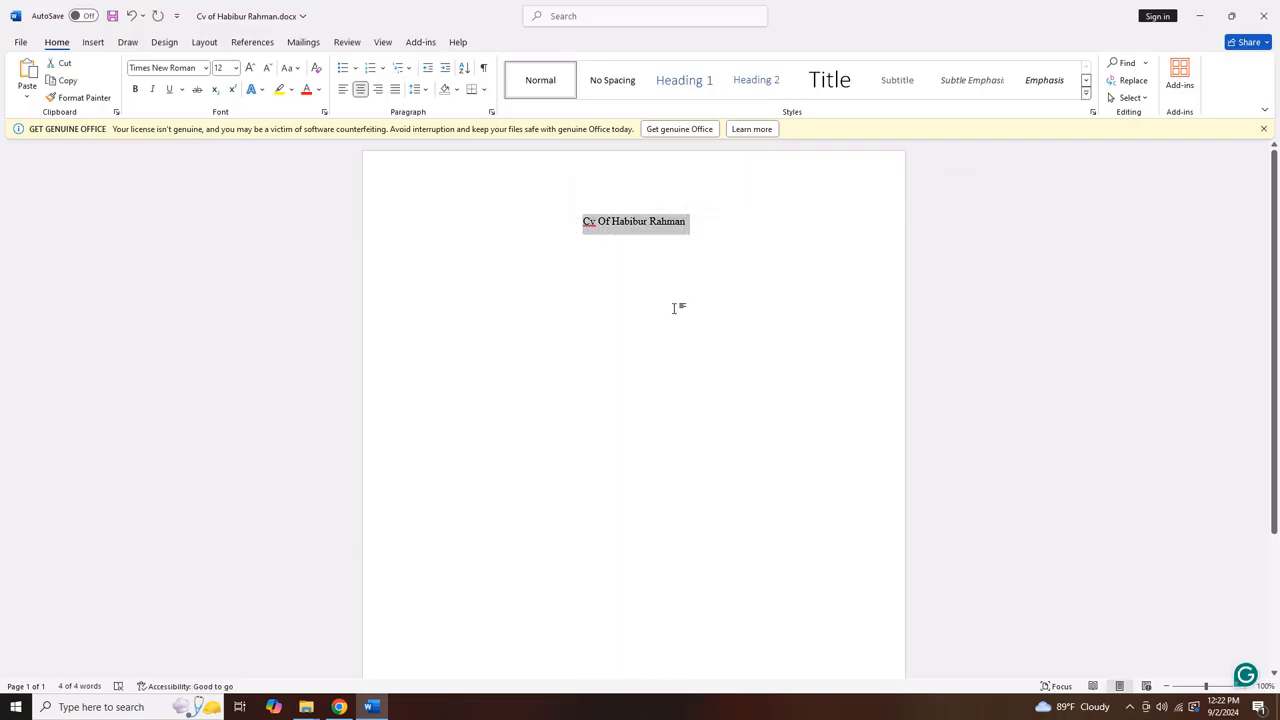
key("ctrl+b")
left_click(700, 224)
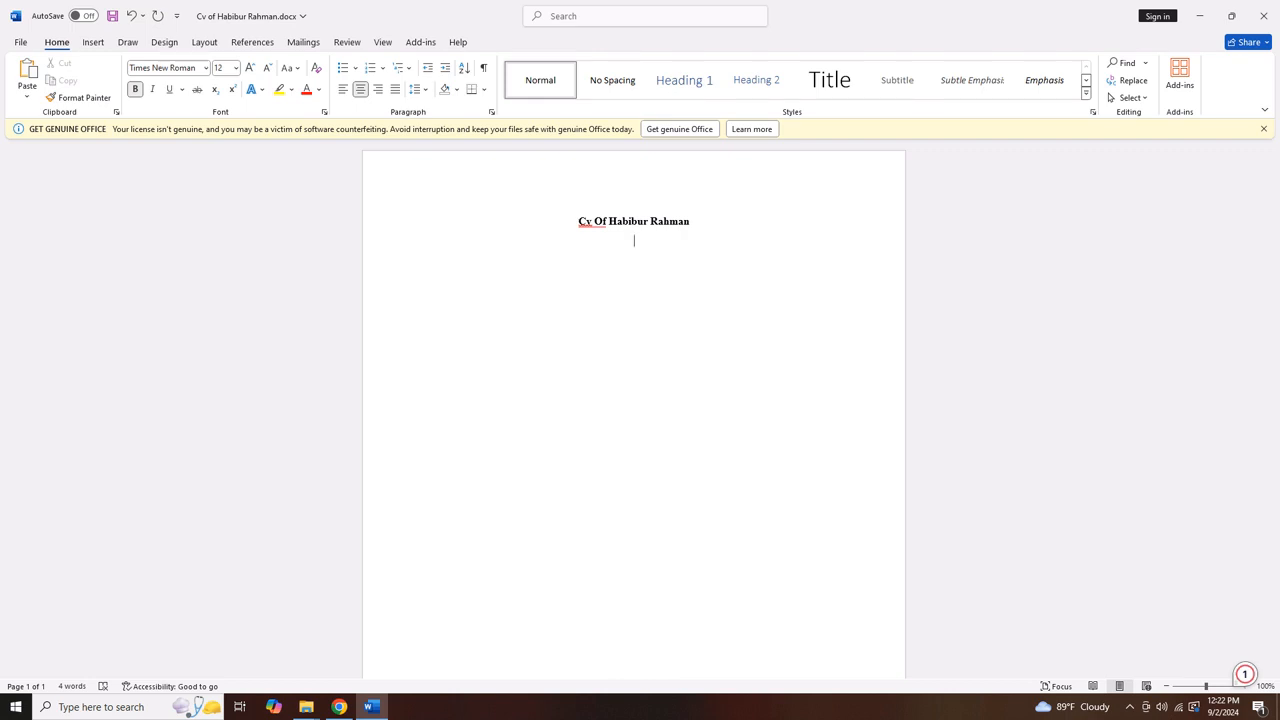
Add a contact line below the title with the candidate's e-mail address and phone number
key("Return")
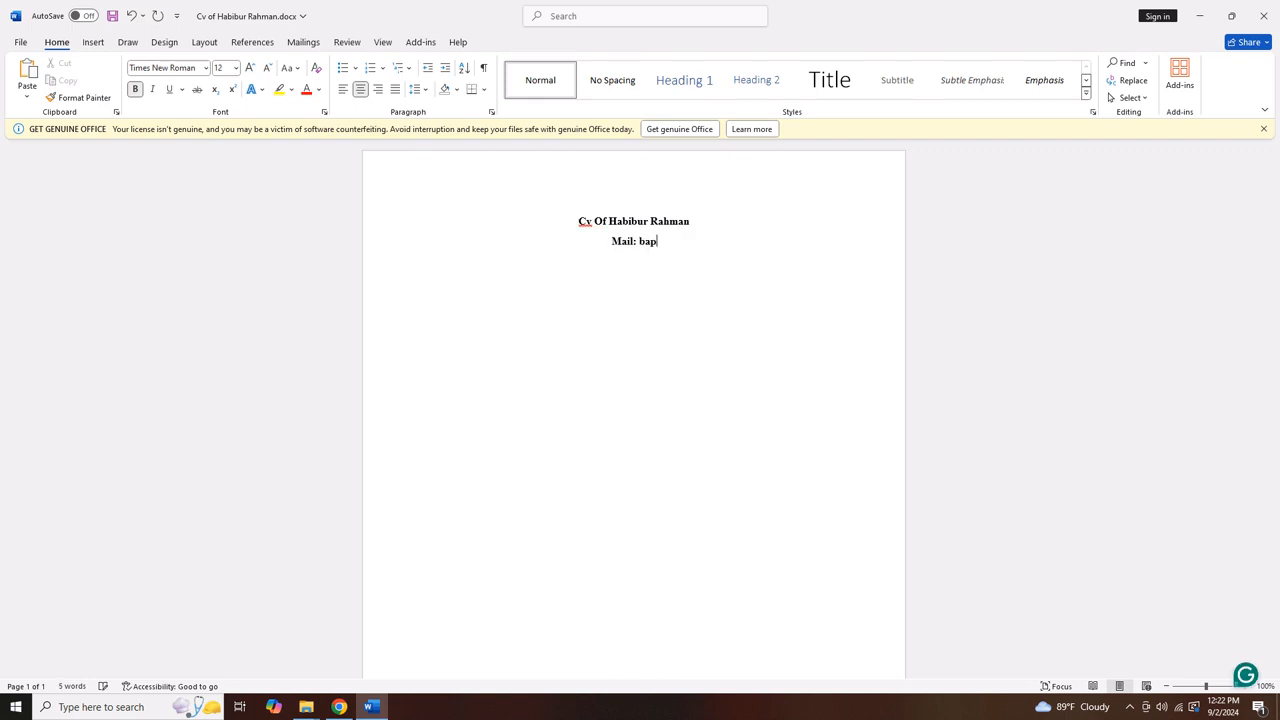
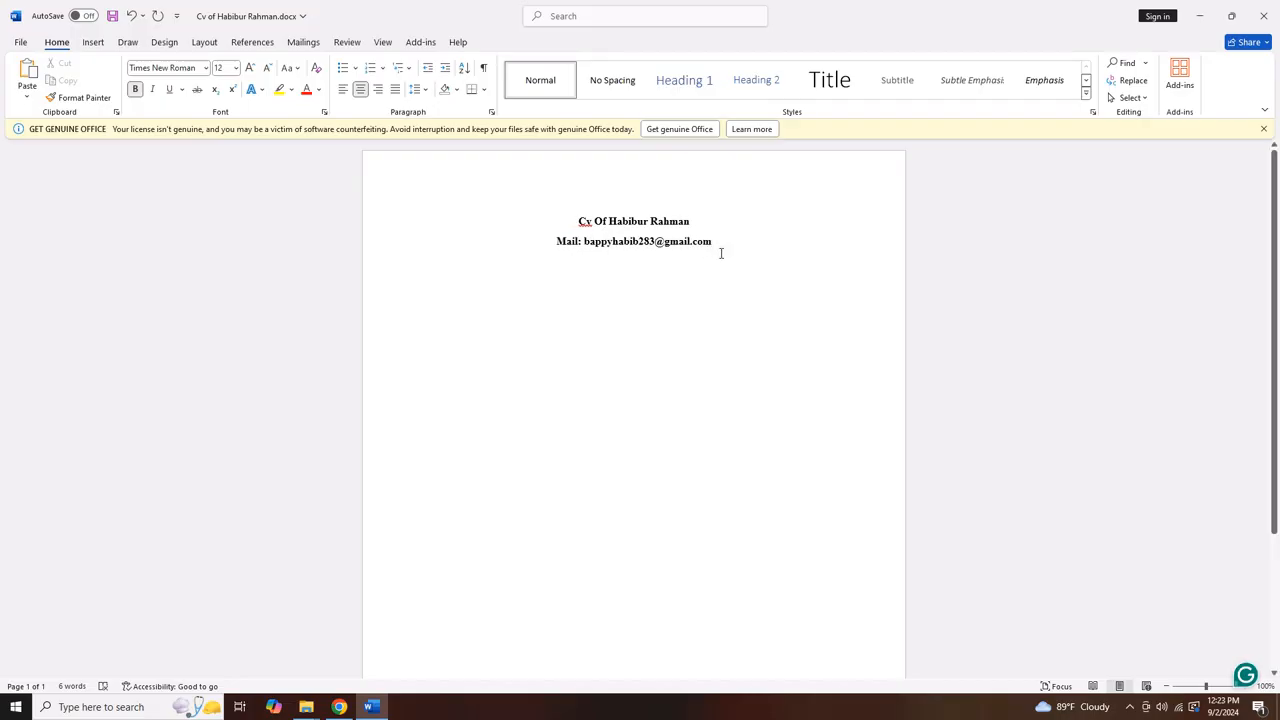
type(" Phone")
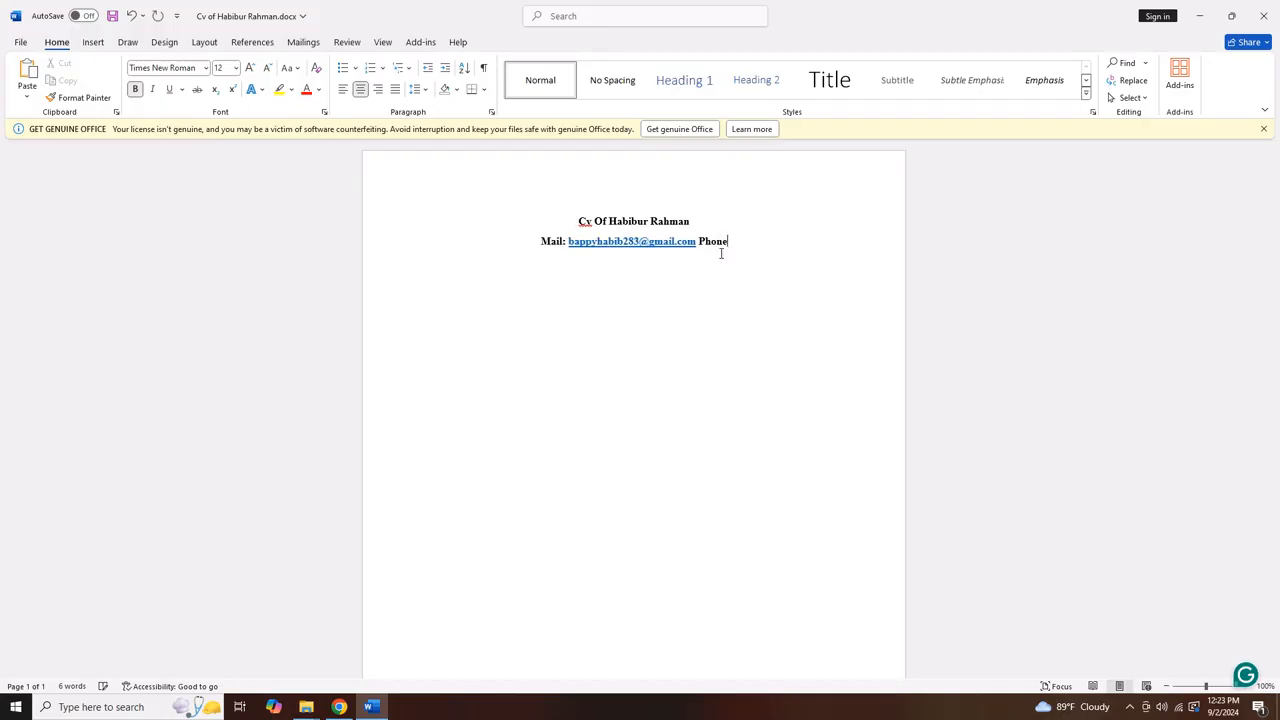
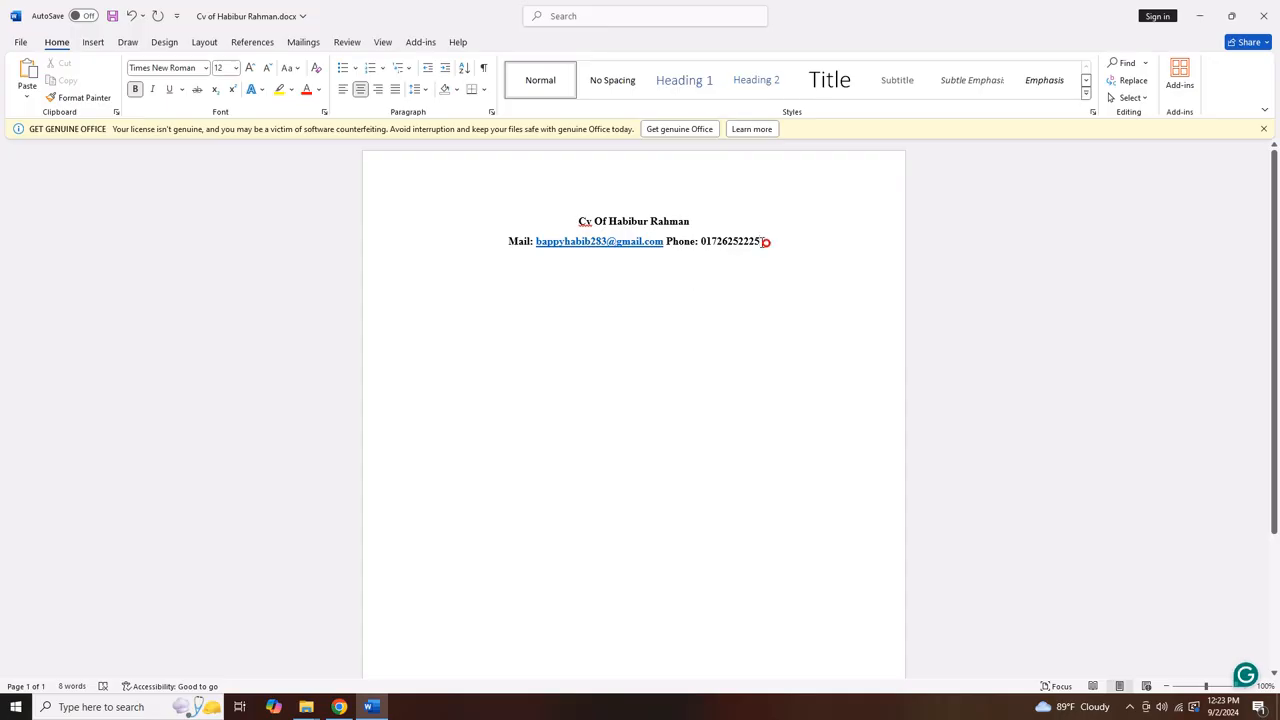
left_click(717, 217)
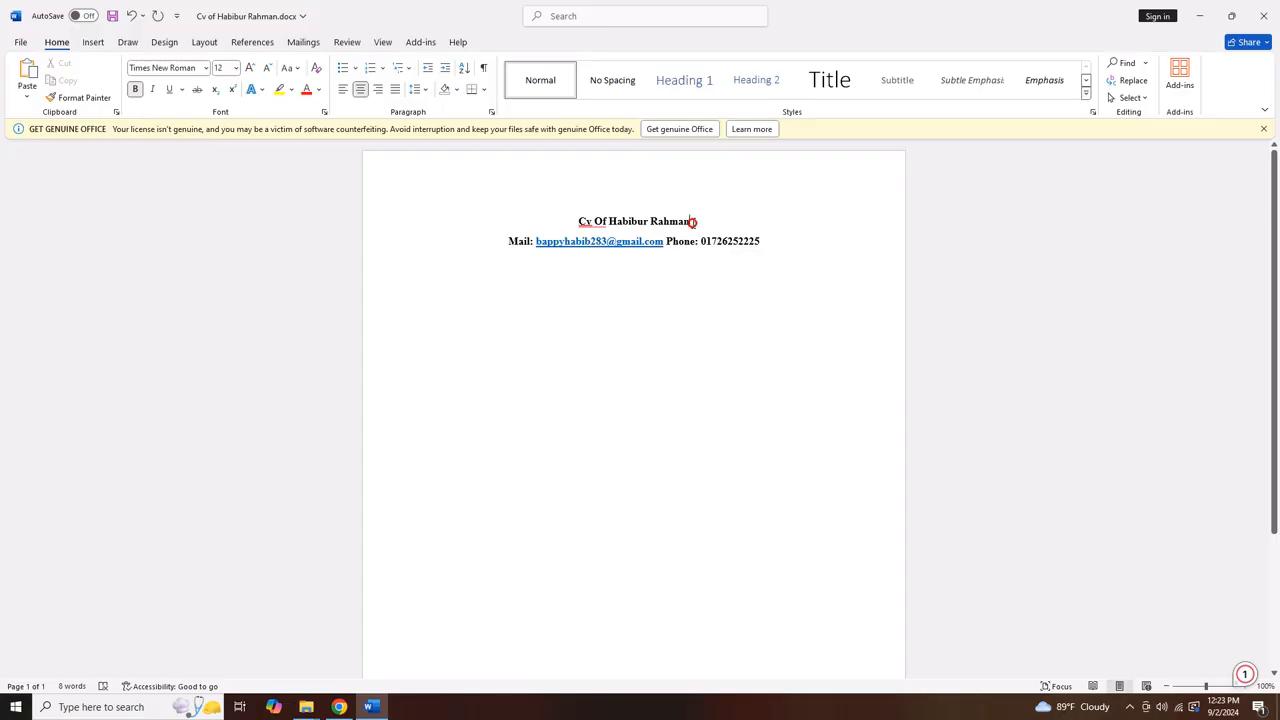
Insert the candidate's photo from the Downloads folder at the end of the title line
left_click(93, 42)
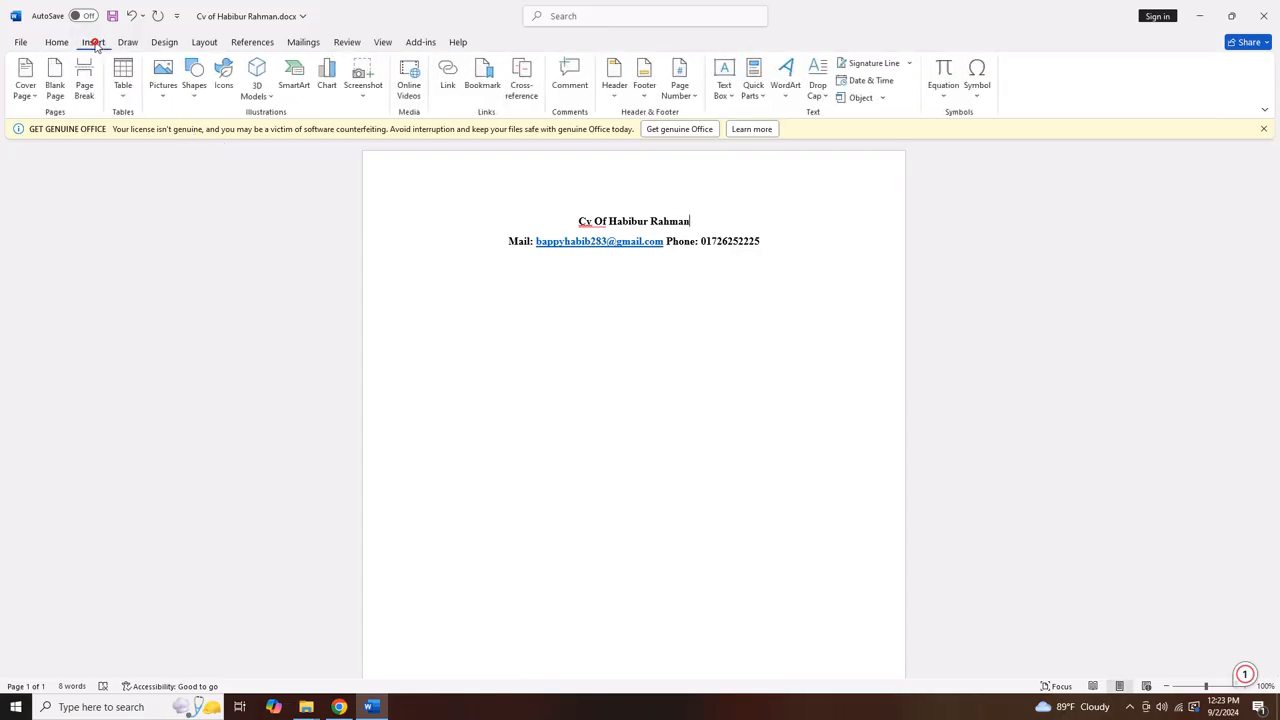
left_click(164, 82)
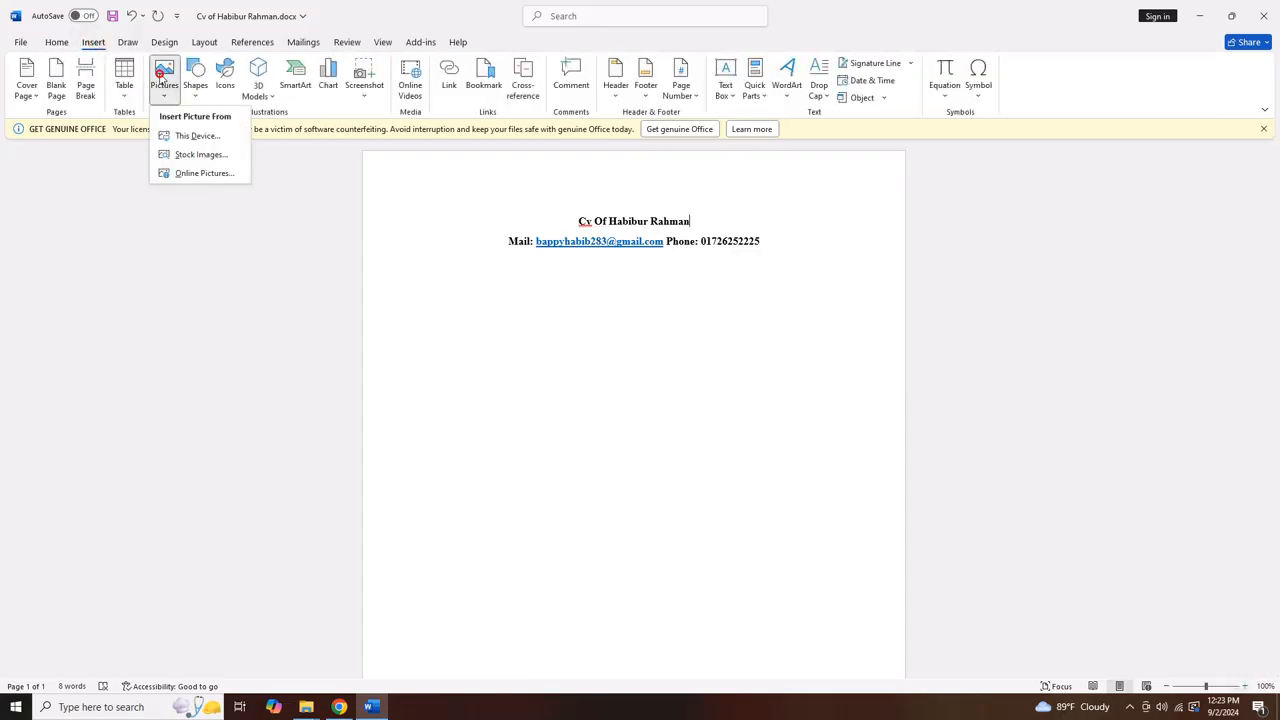
left_click(182, 135)
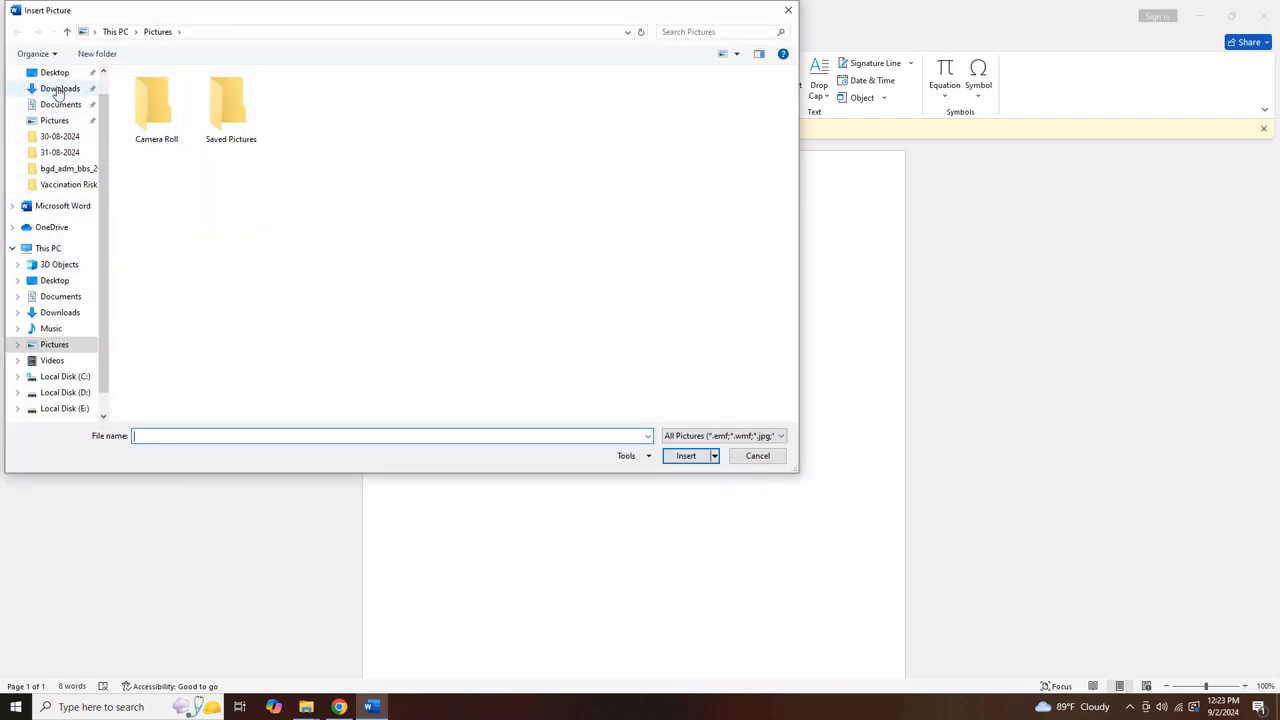
left_click(58, 90)
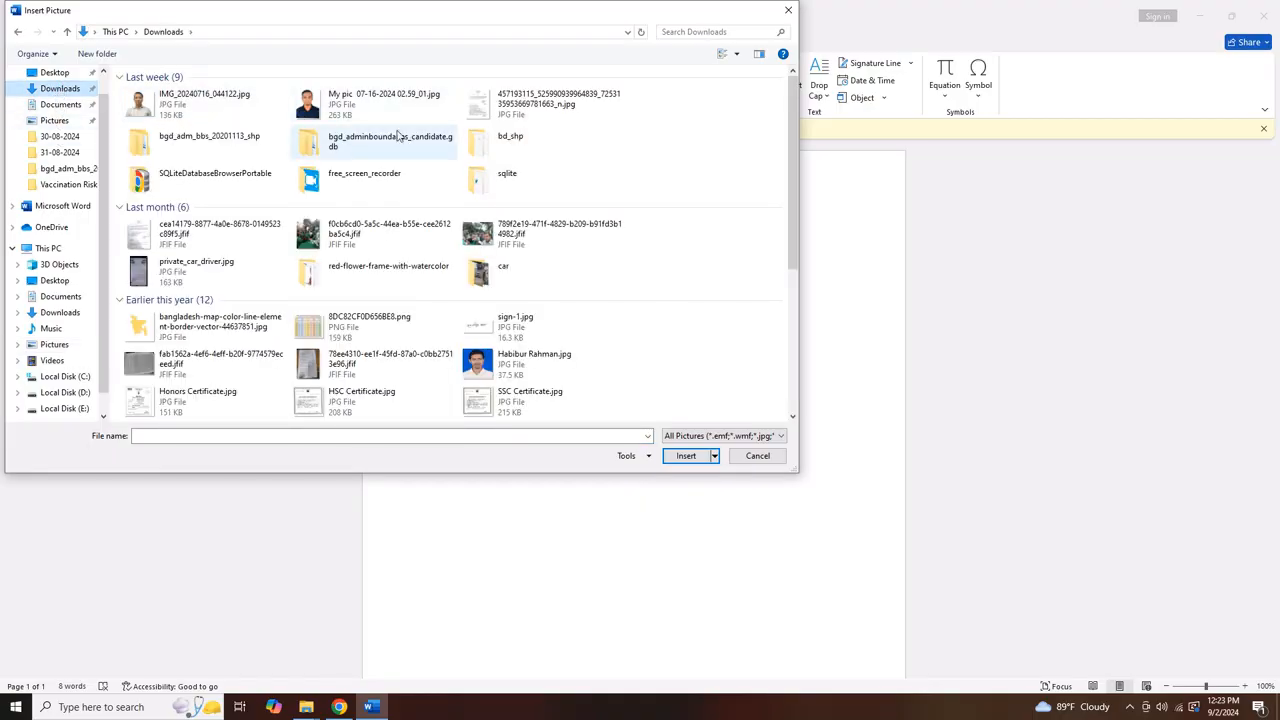
left_click(506, 368)
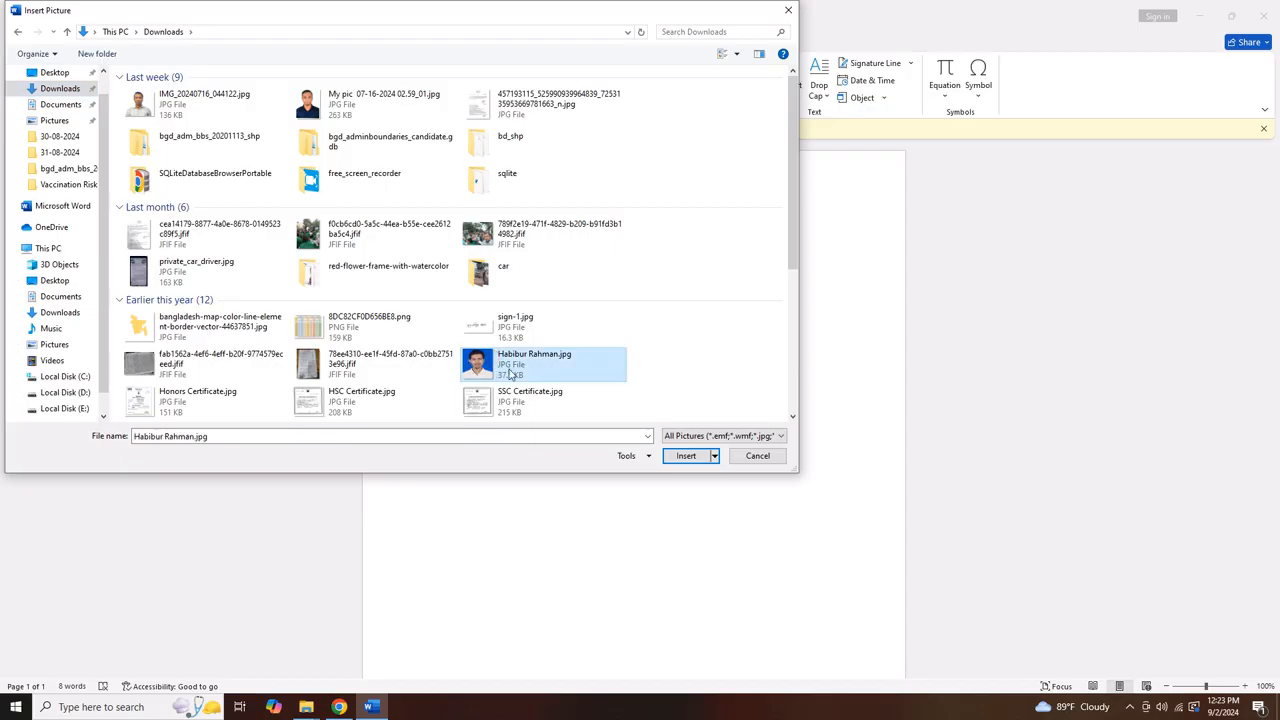
left_click(686, 455)
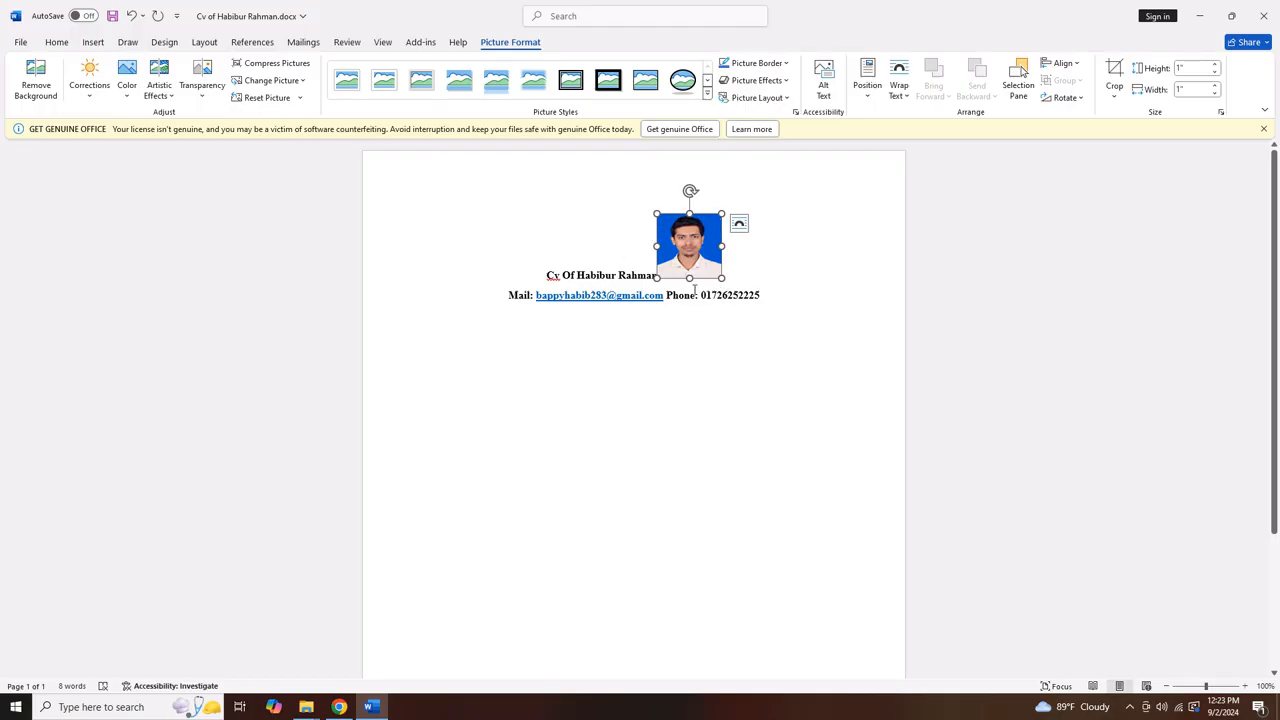
Set the photo to In Front of Text and move it to the top-right margin
left_click(739, 223)
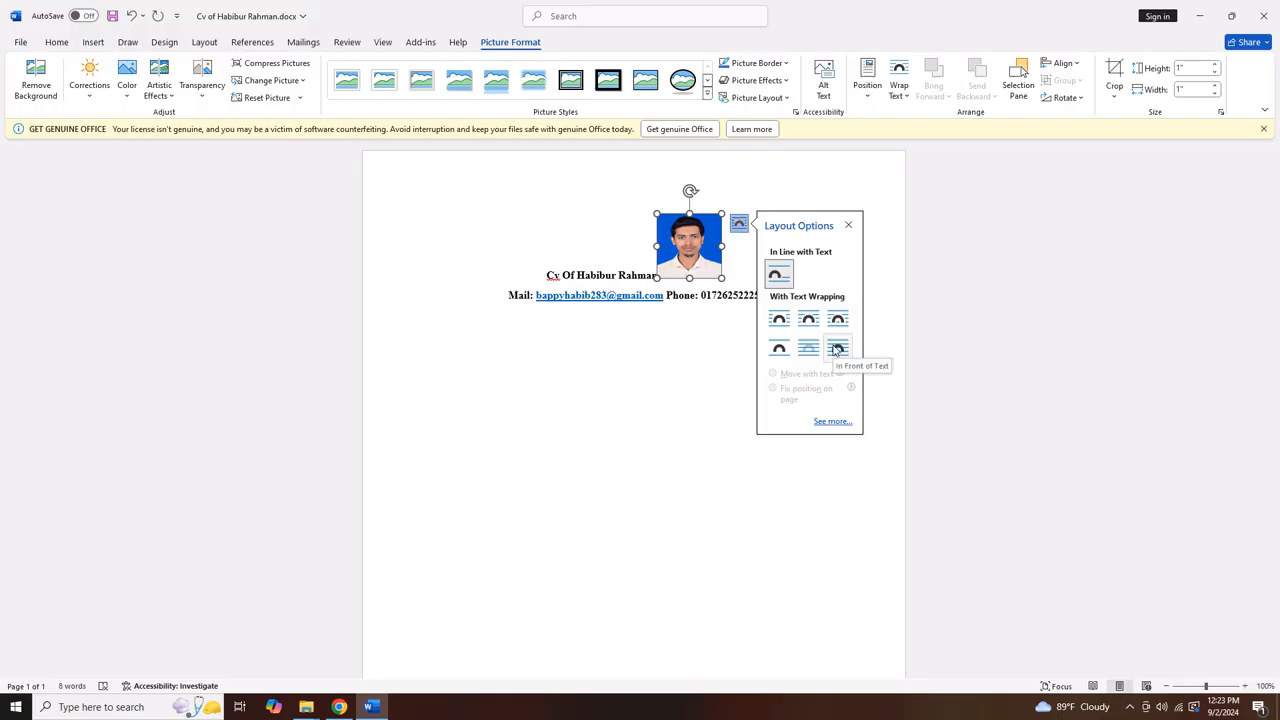
left_click(899, 85)
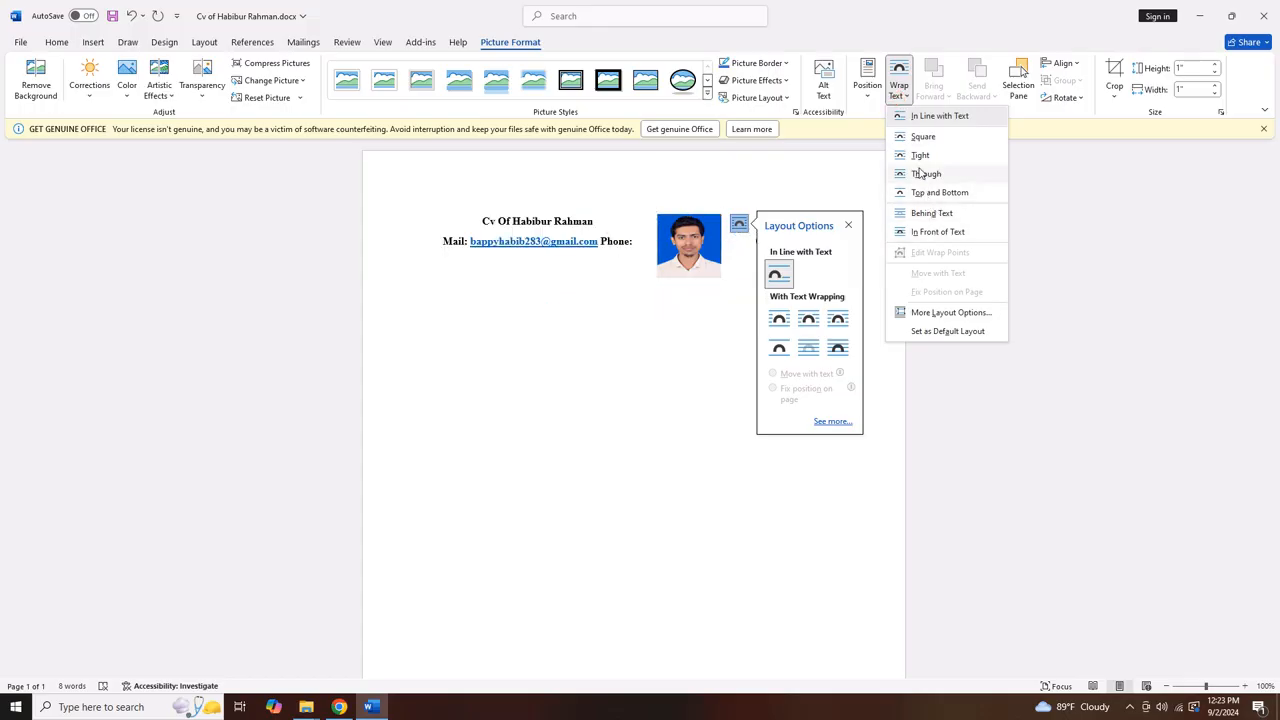
left_click(937, 232)
left_click_drag(686, 248, 886, 277)
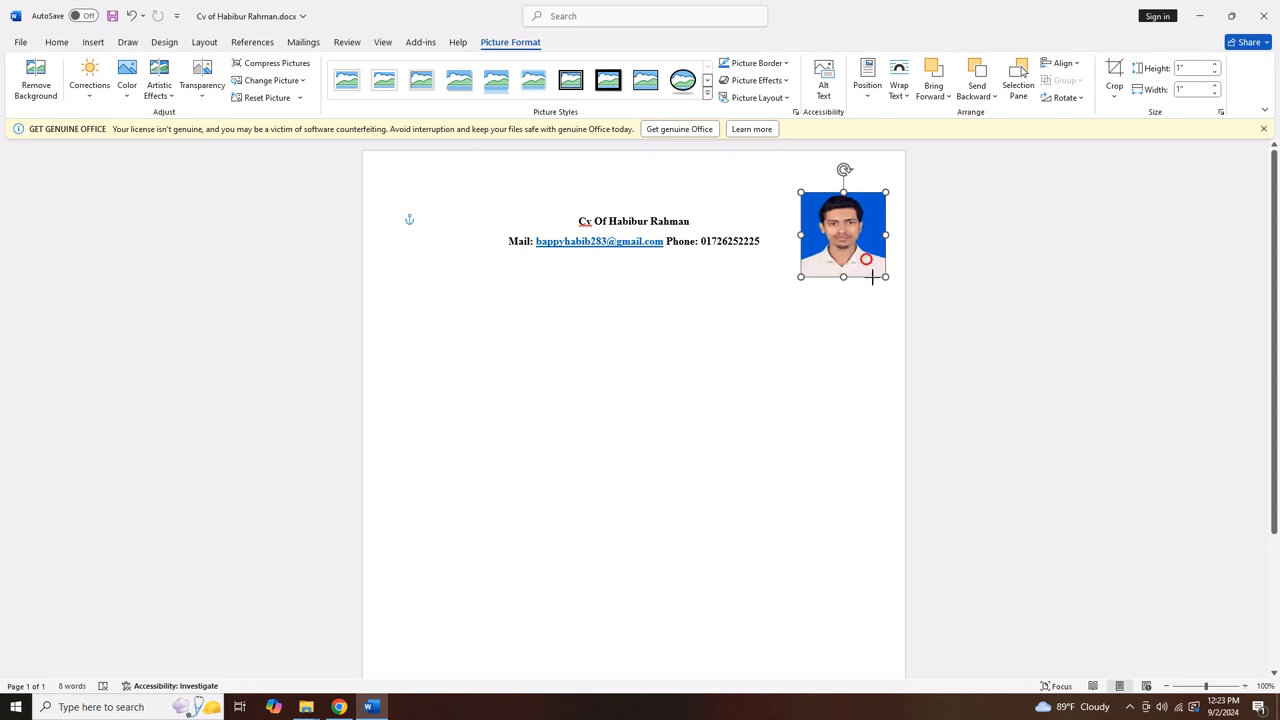
left_click(777, 247)
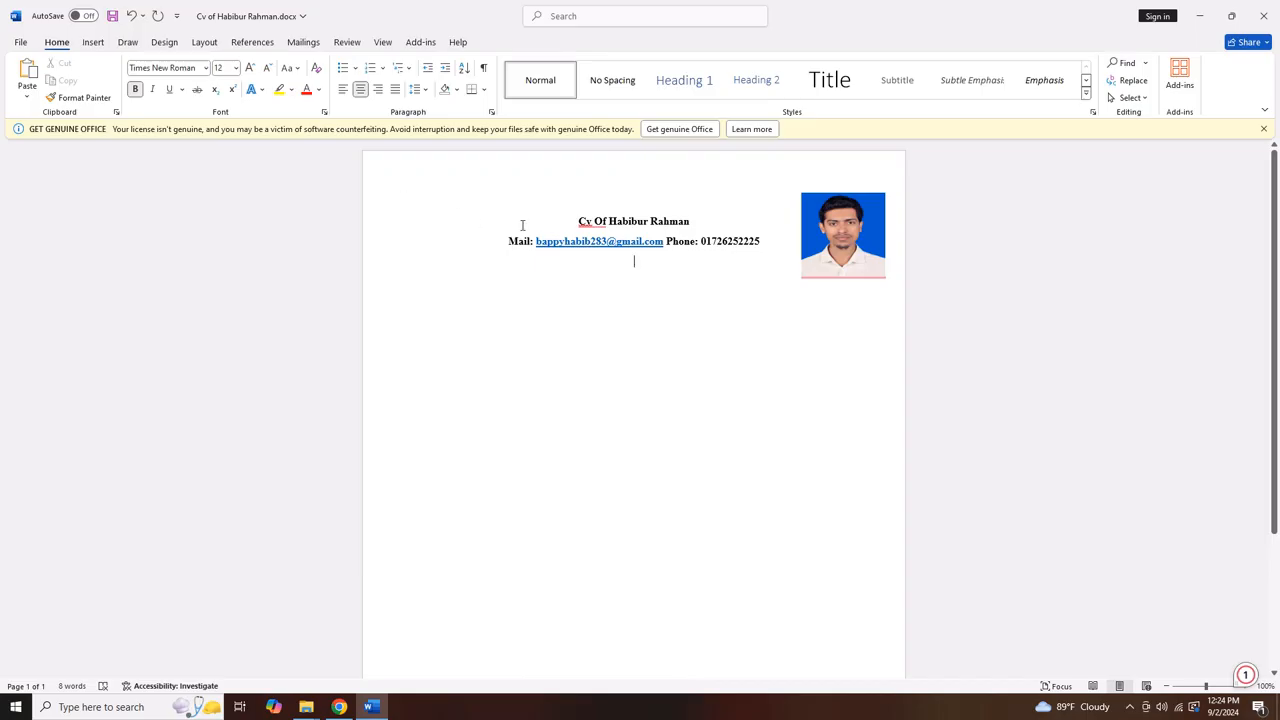
Add a left-aligned 'Carrer Objective:' heading and a line stating the candidate's home city
key("ctrl+l")
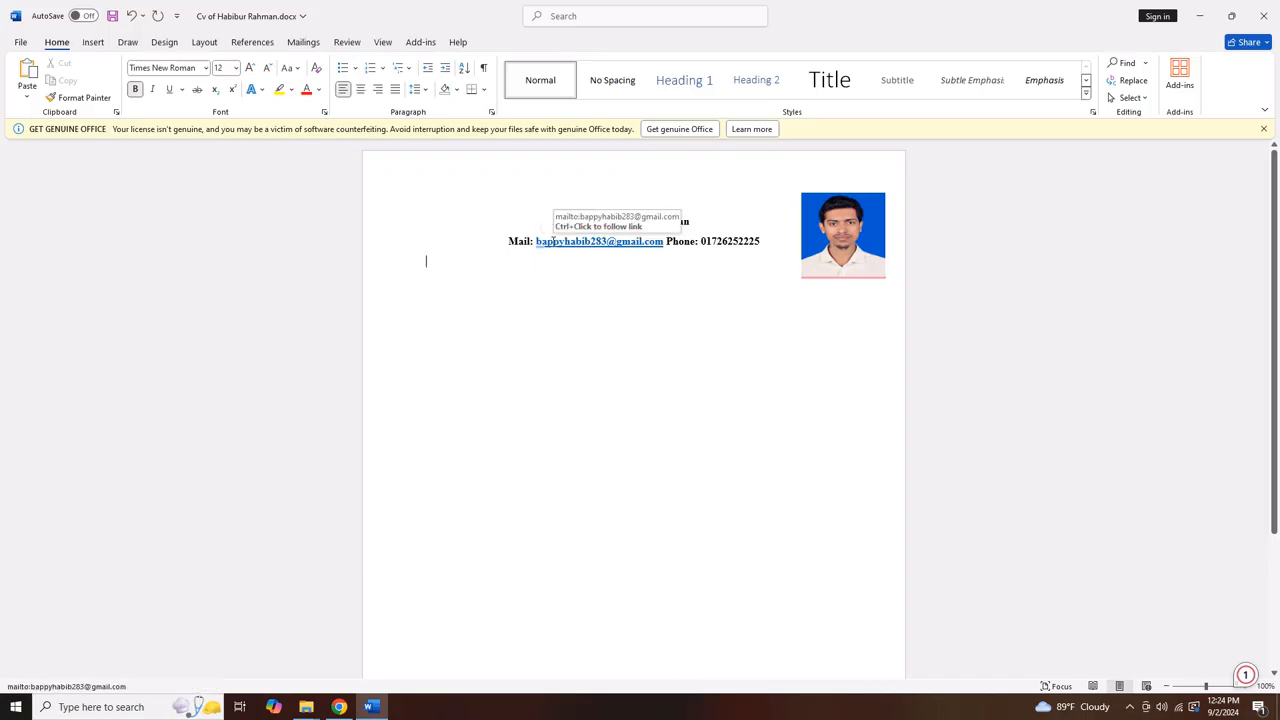
type("Carrer")
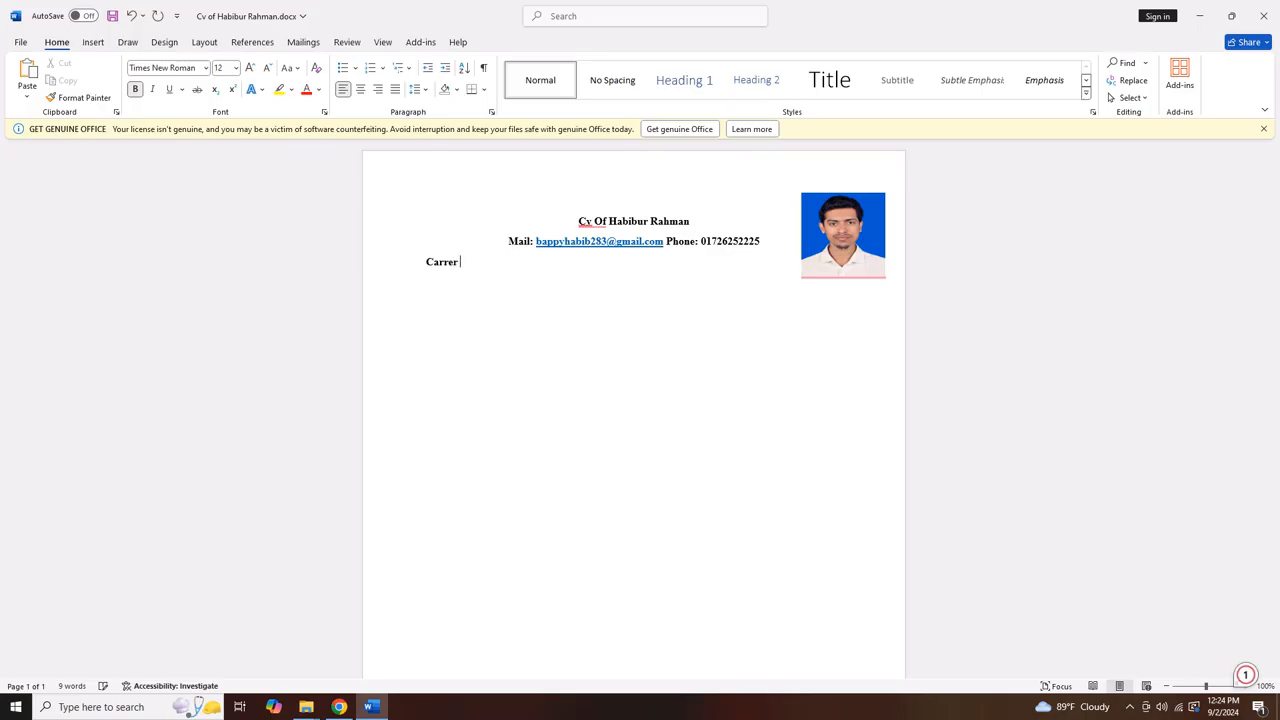
type(" Objec")
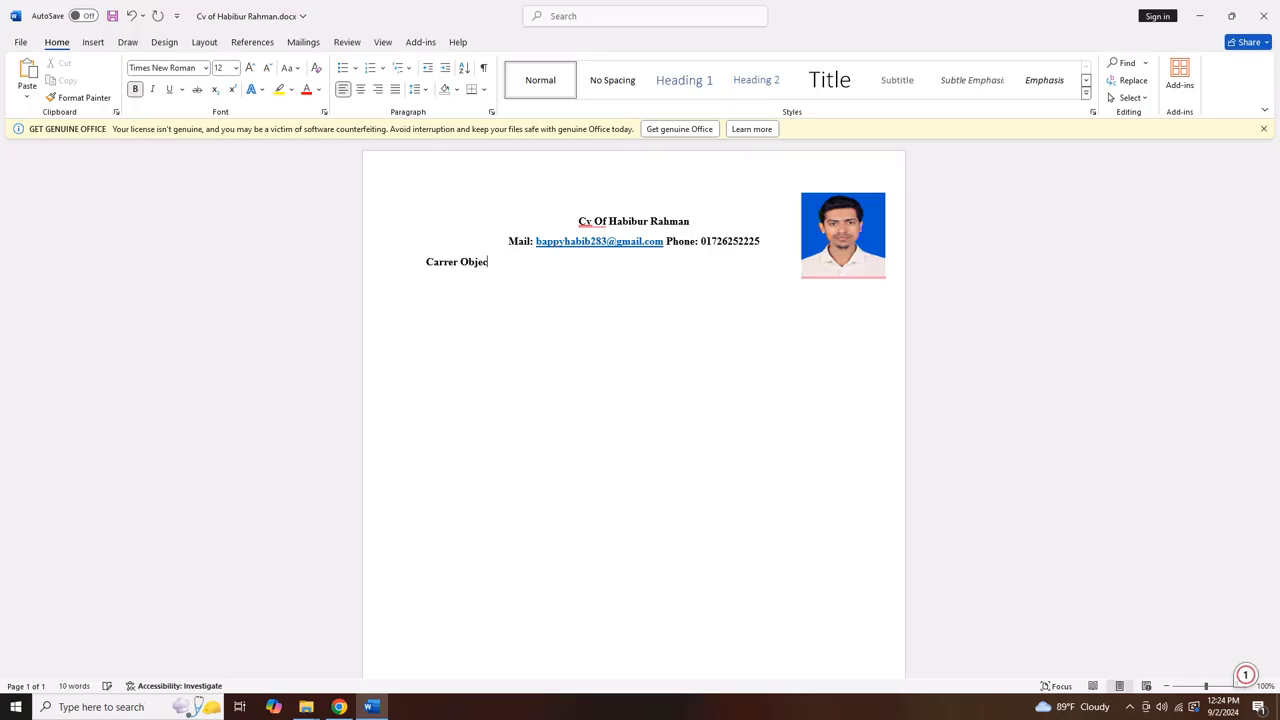
type("tive:")
key("Return")
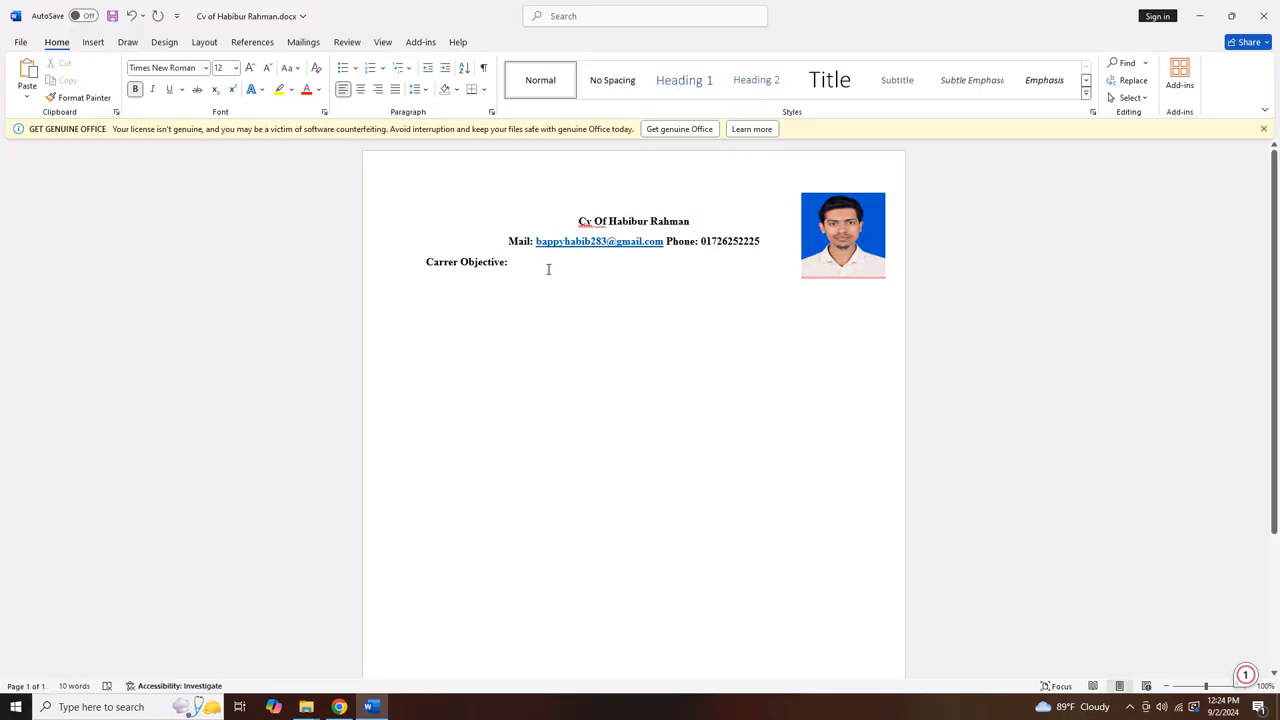
type("I")
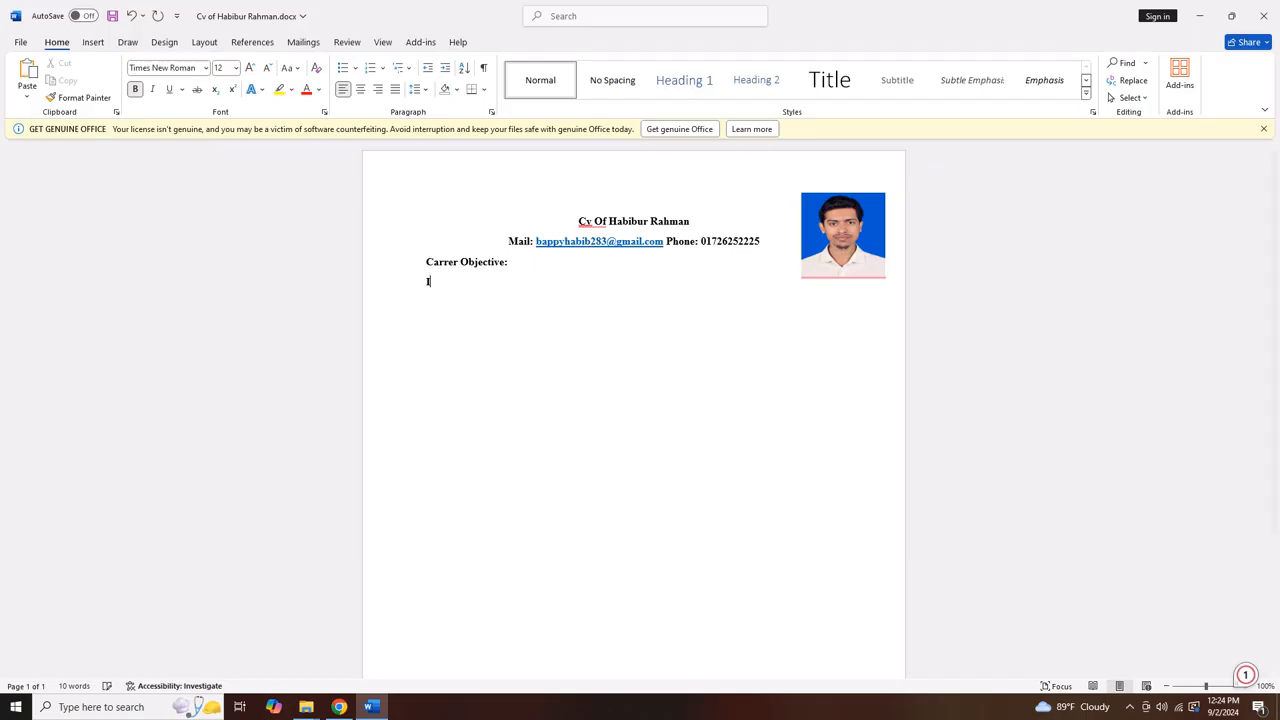
type(" live in Barishal.")
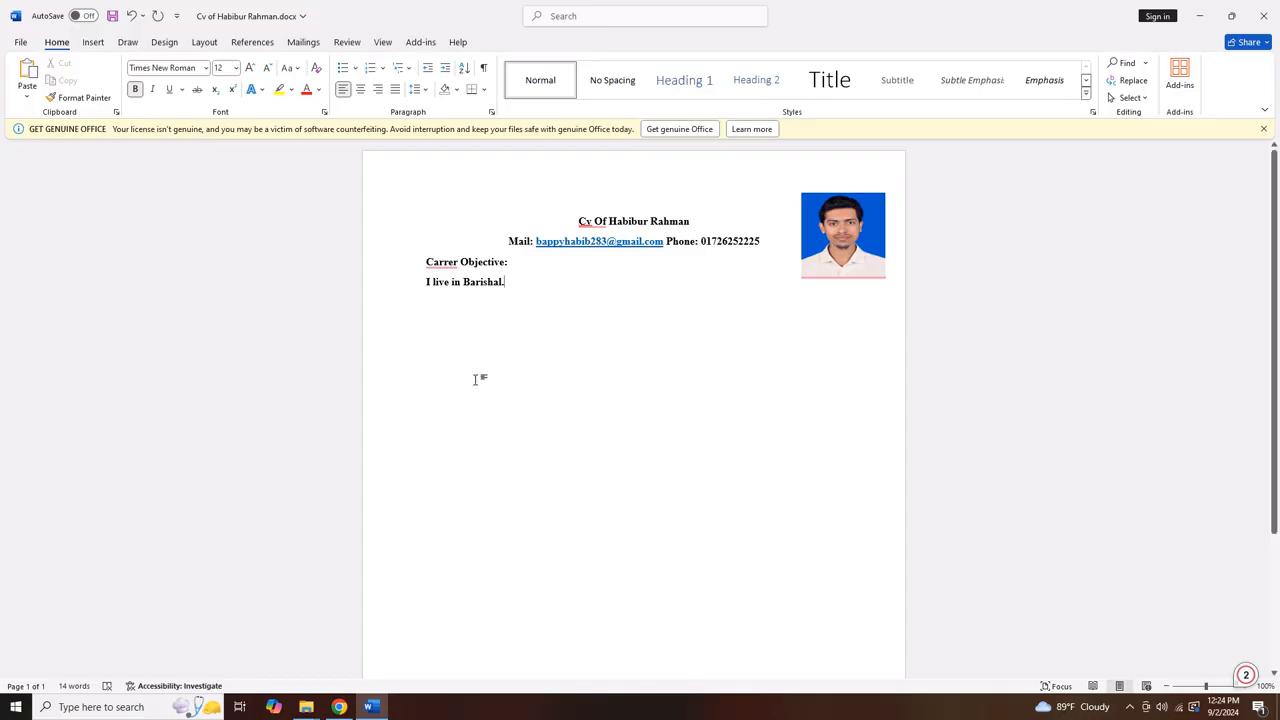
Correct the misspelt heading word so it reads 'Creer Objective:'
left_click(434, 261)
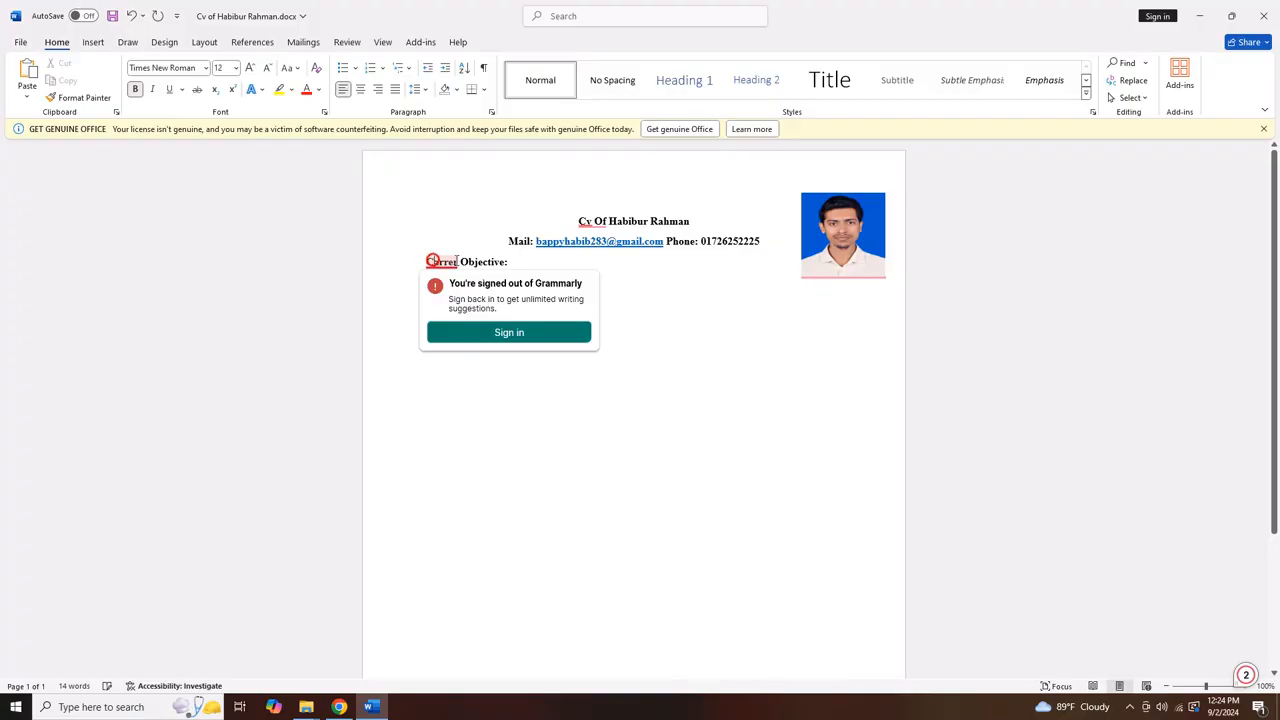
left_click(456, 261)
left_click_drag(458, 261, 433, 260)
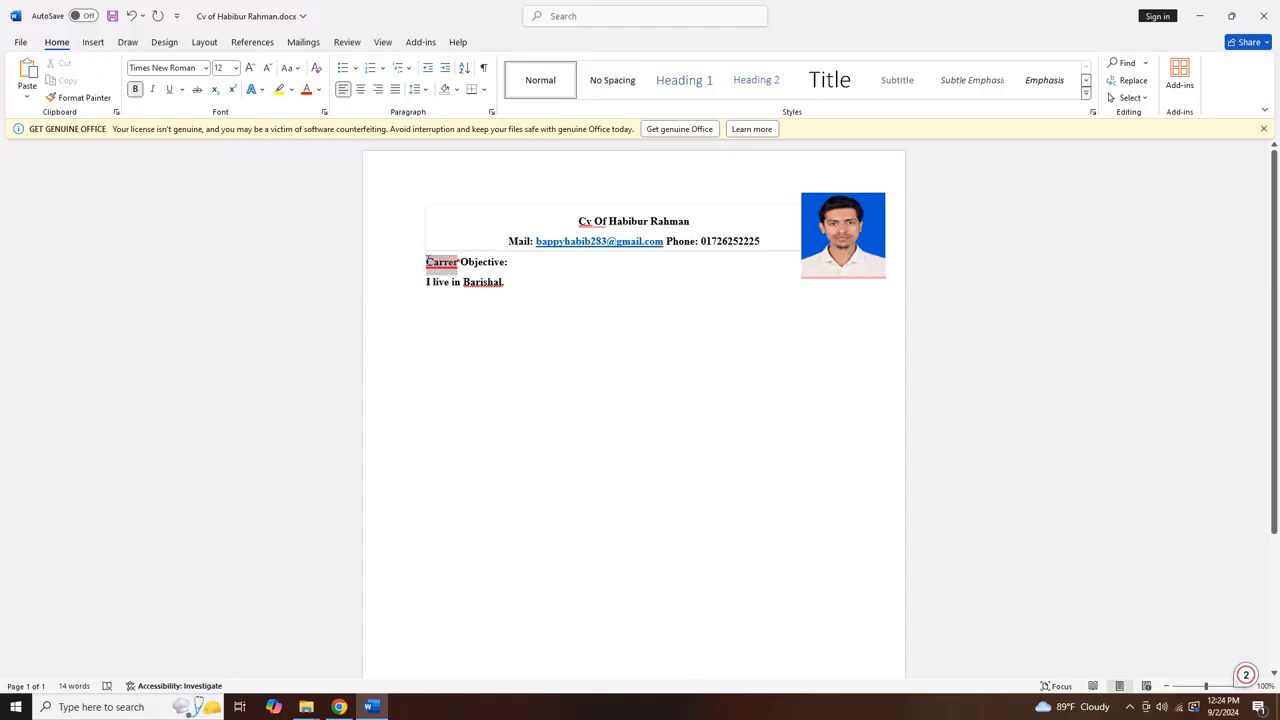
right_click(432, 262)
key("Escape")
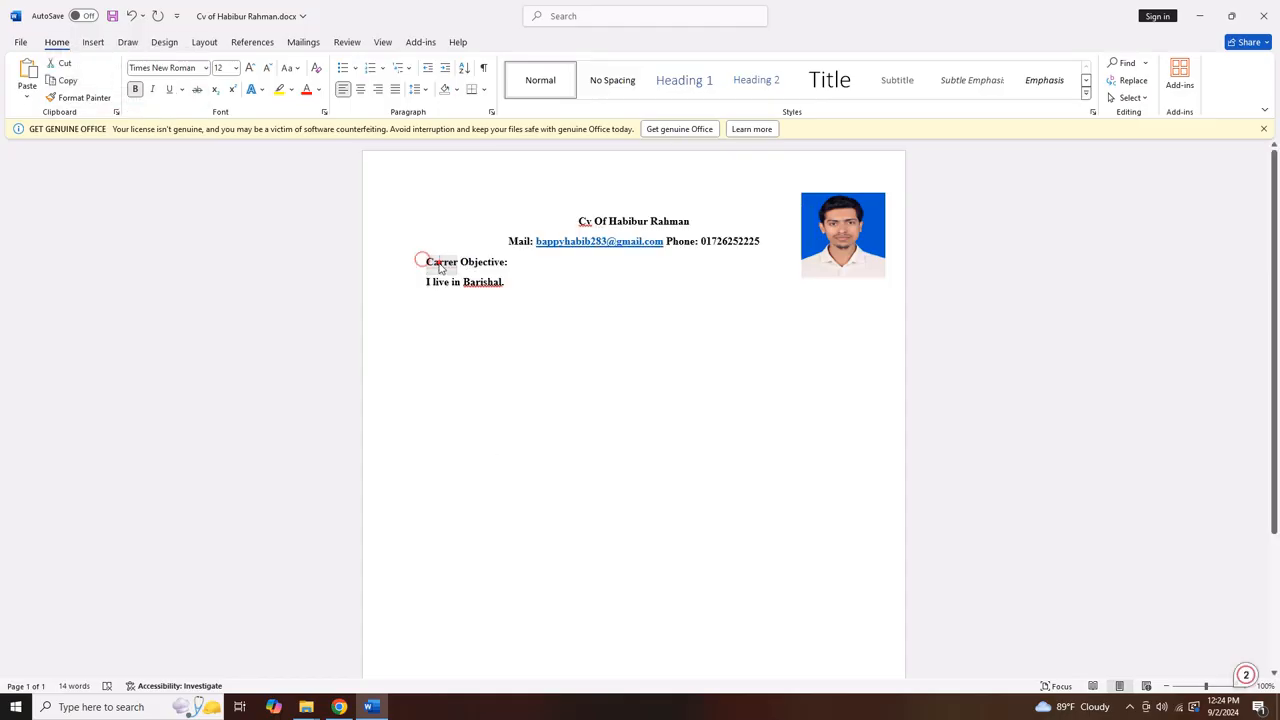
key("Delete")
left_click(443, 261)
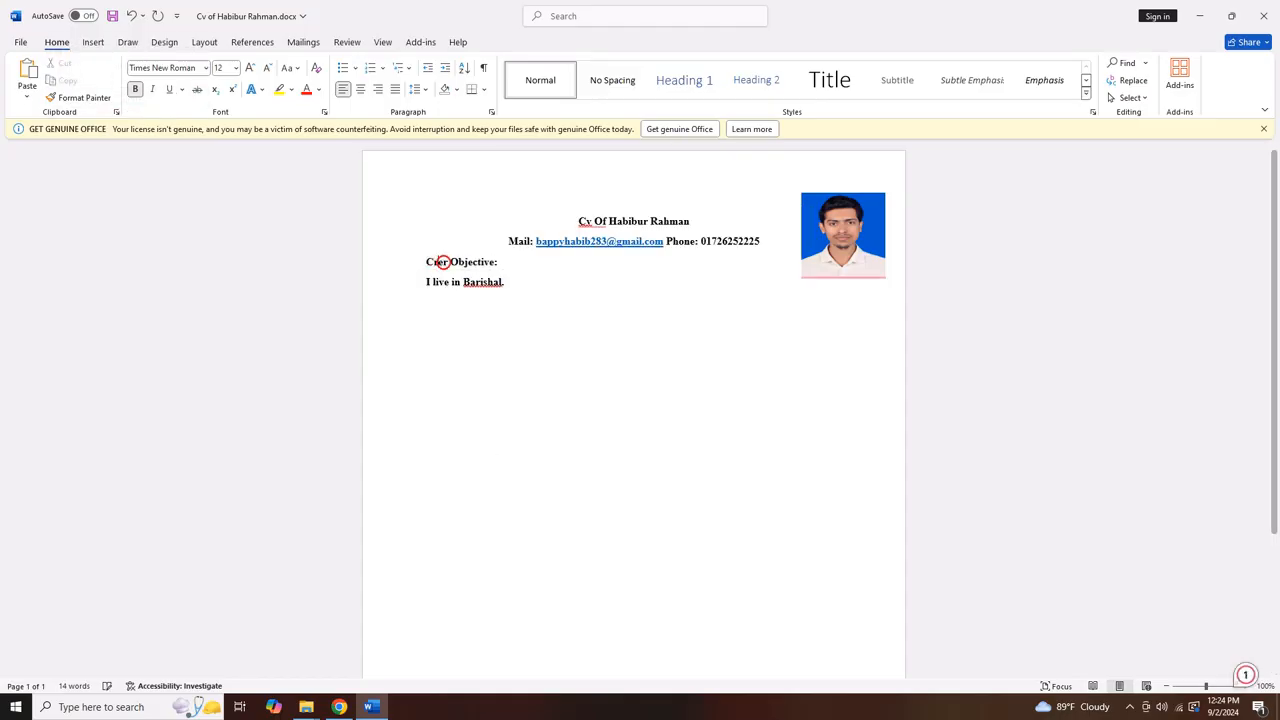
key("BackSpace")
type("e")
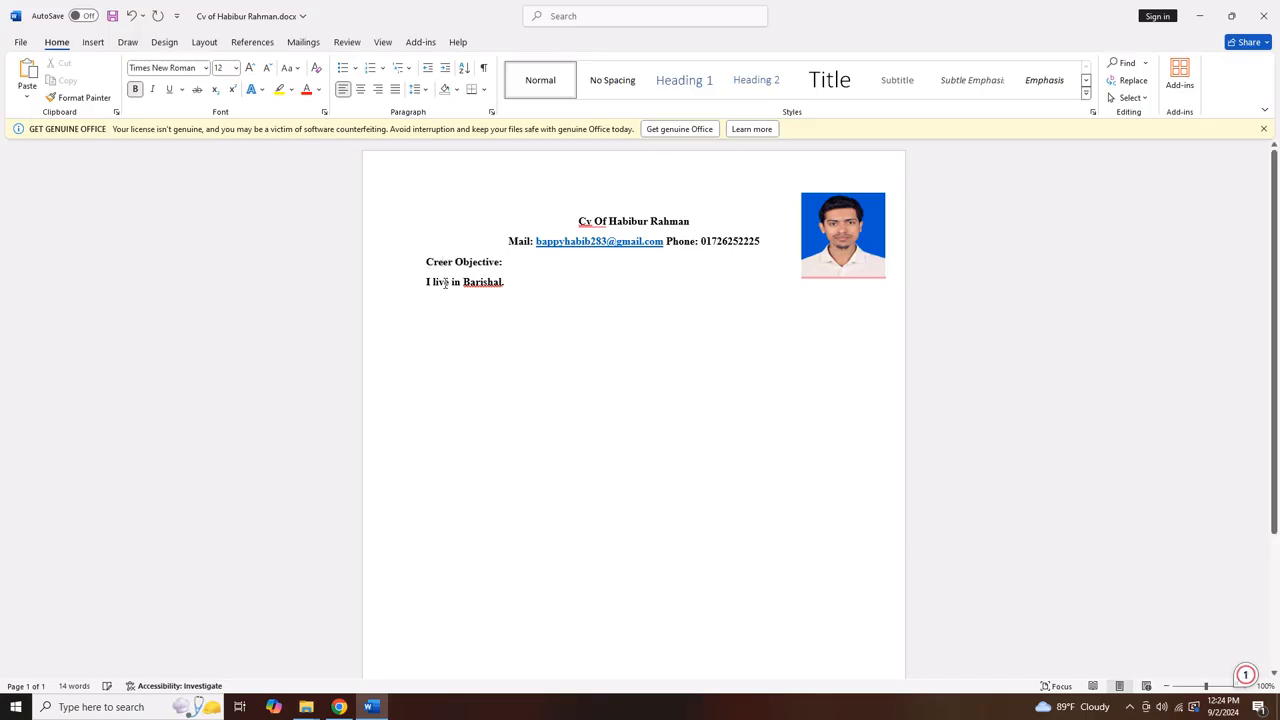
left_click(443, 262)
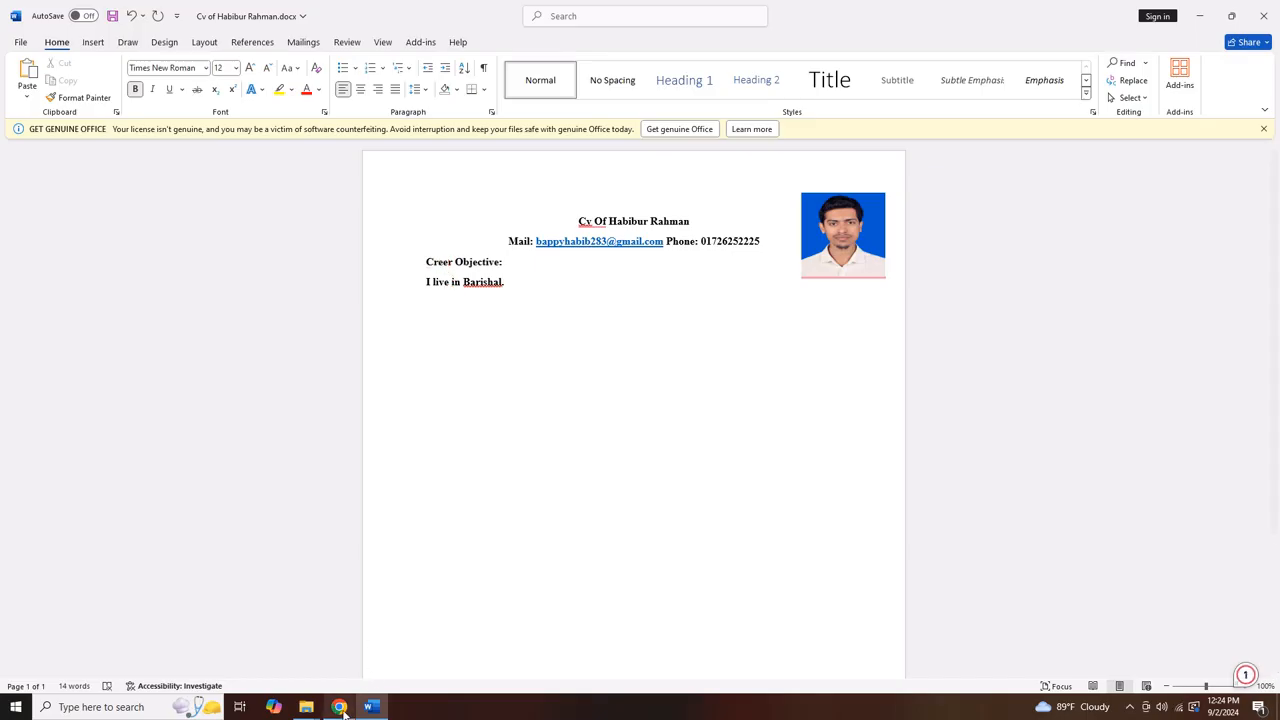
left_click(339, 707)
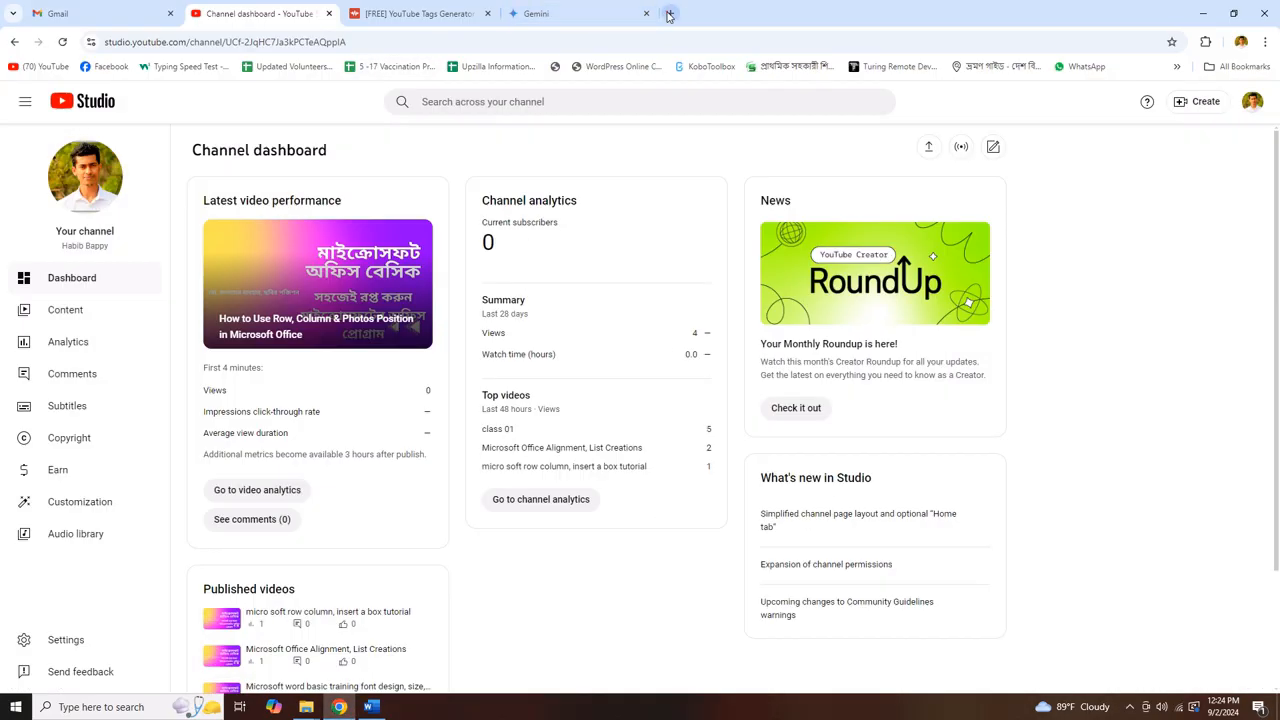
Search Google for 'career objective' and expand the career objective examples answer
left_click(669, 13)
type("carrer")
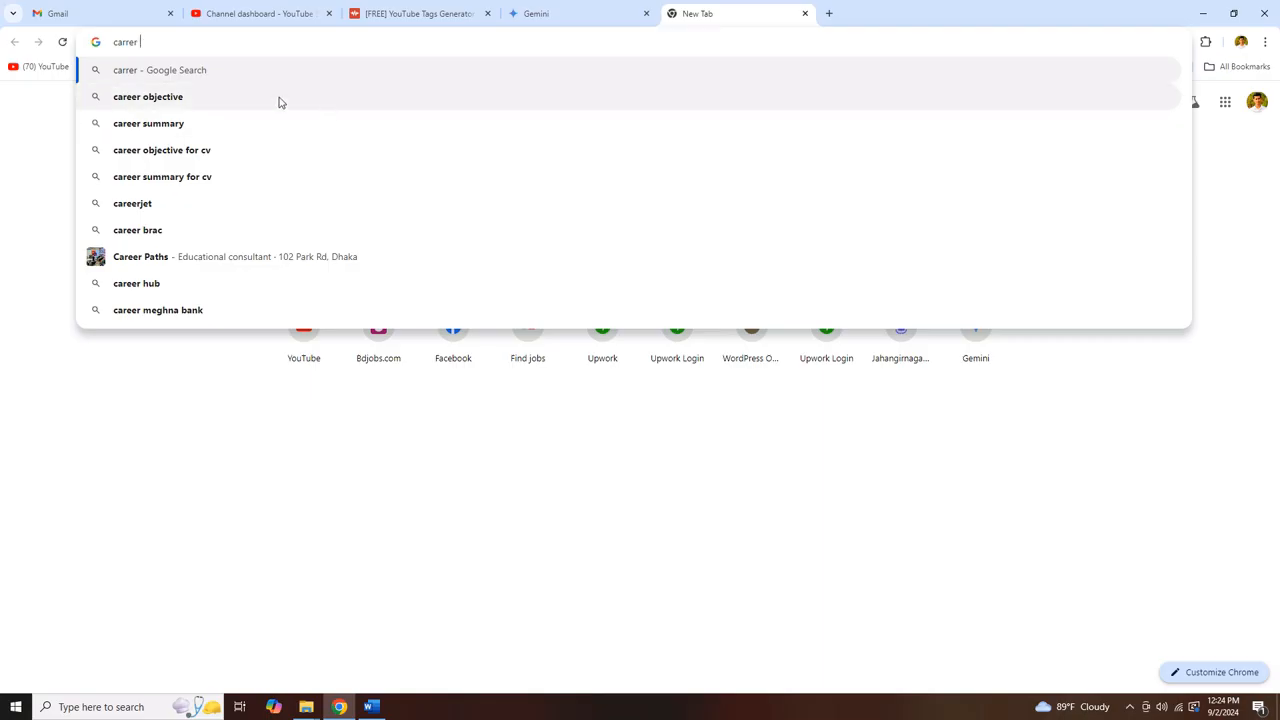
left_click(278, 98)
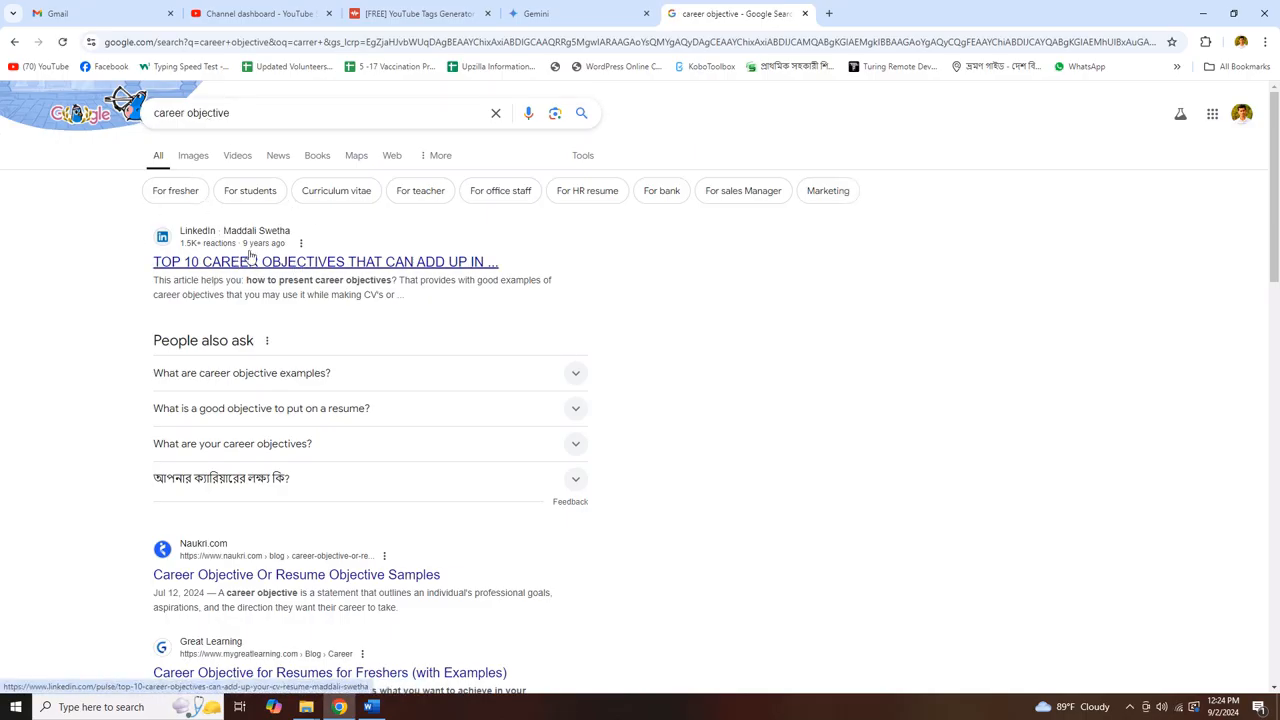
left_click(282, 375)
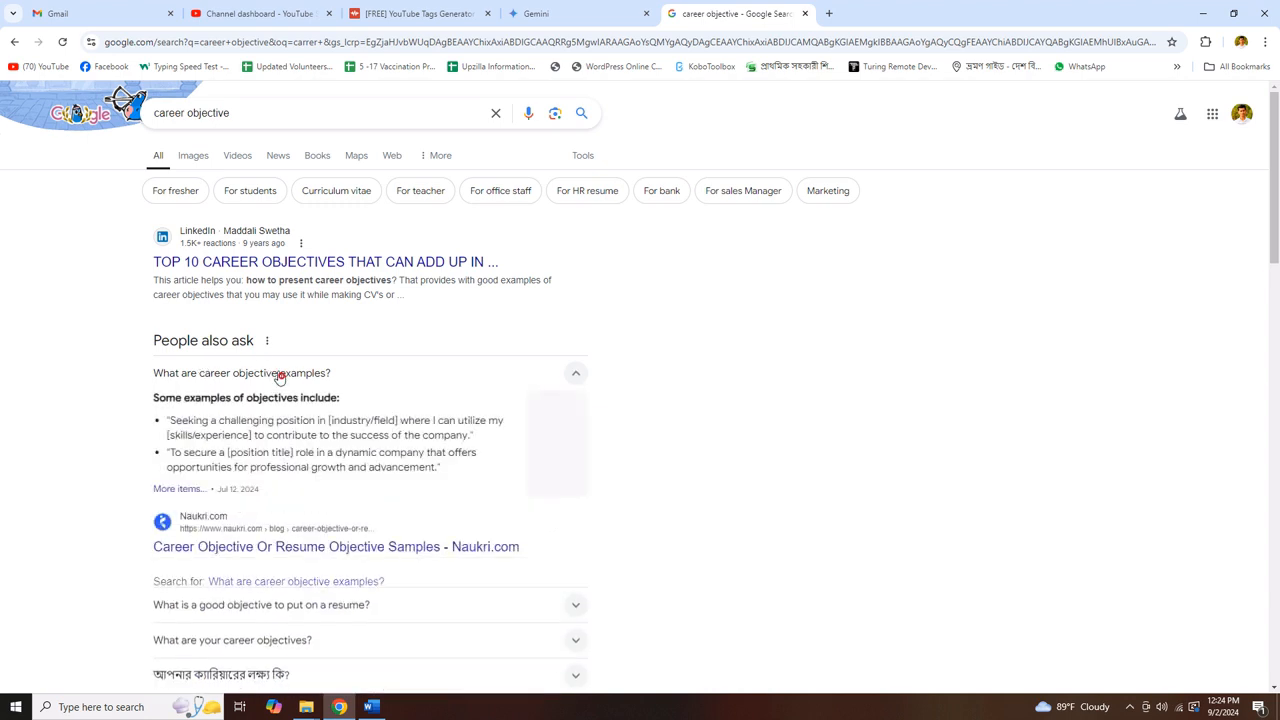
Expand the People also ask answer about writing a good resume objective
left_click(540, 13)
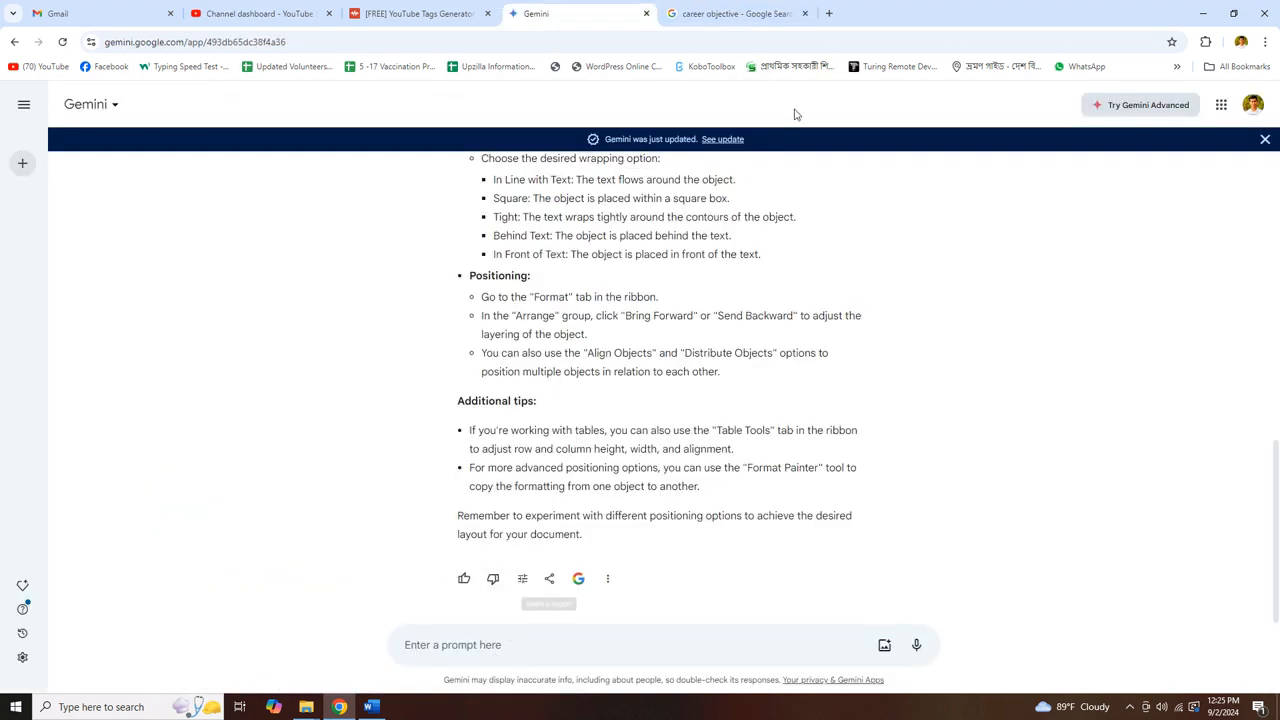
left_click(737, 13)
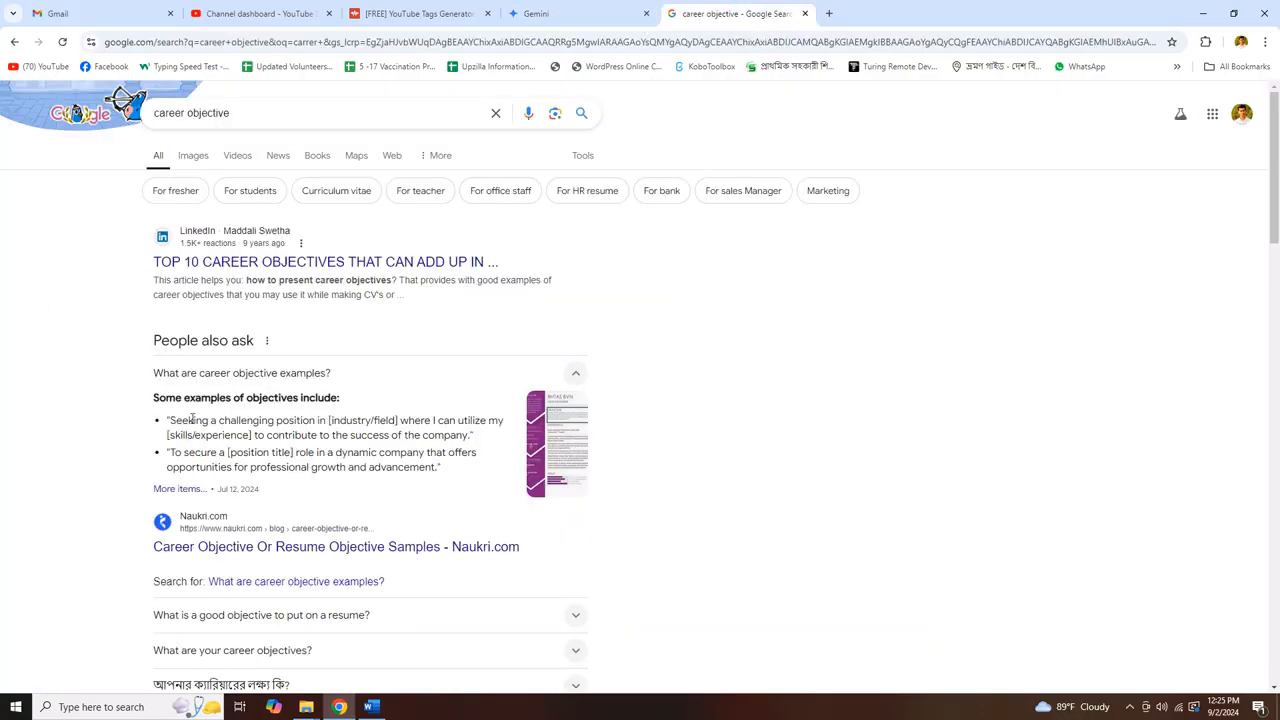
scroll(124, 427, "down", 3)
left_click(246, 352)
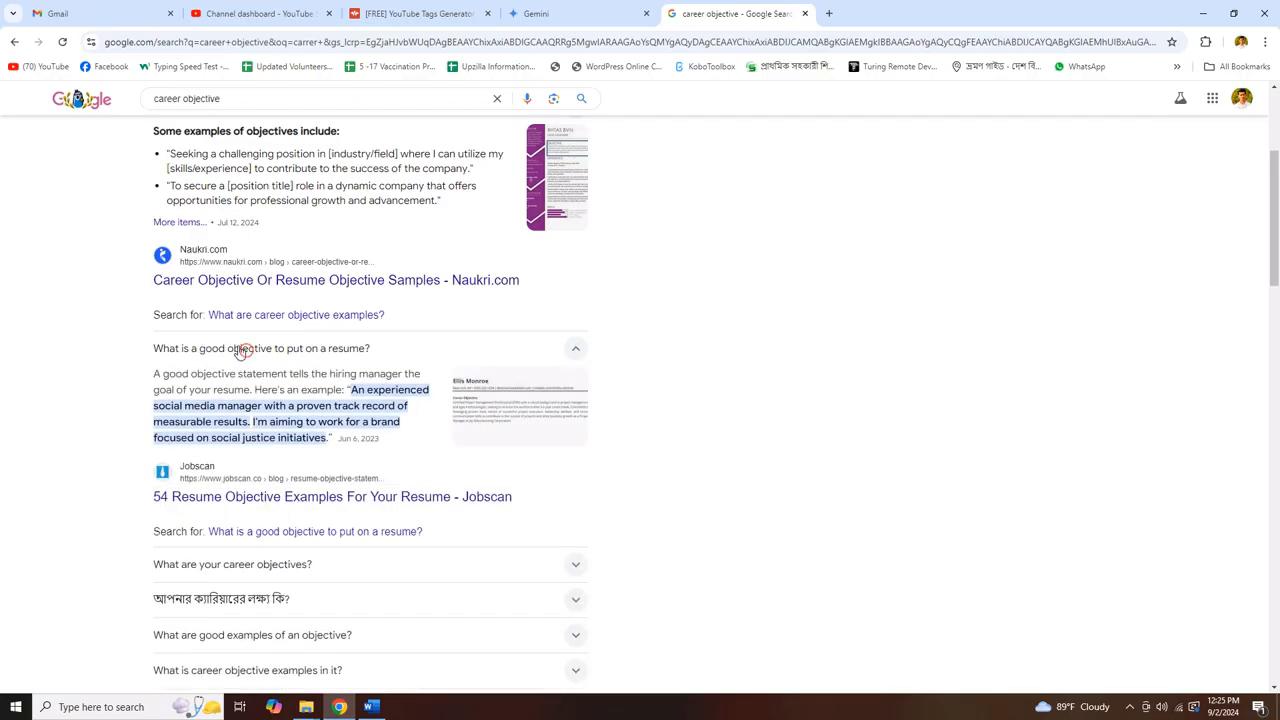
scroll(224, 420, "down", 4)
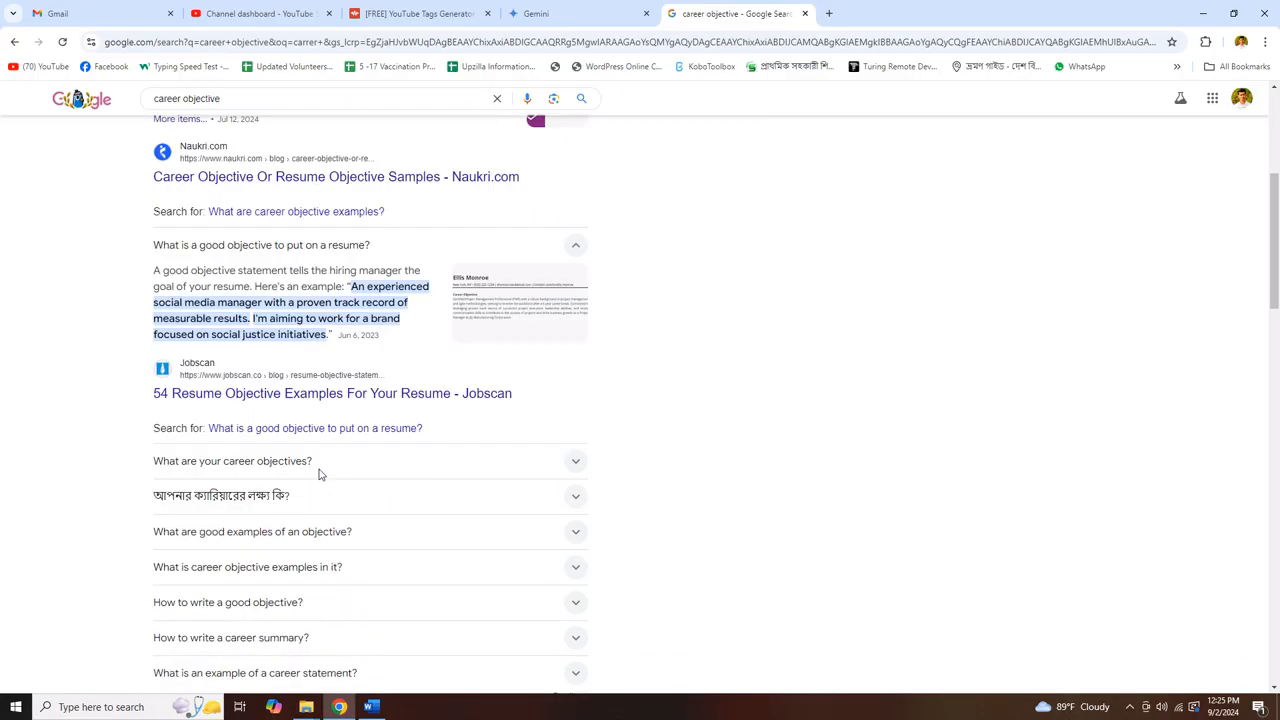
left_click(532, 13)
Ask Gemini to 'write a career objective'
left_click(440, 647)
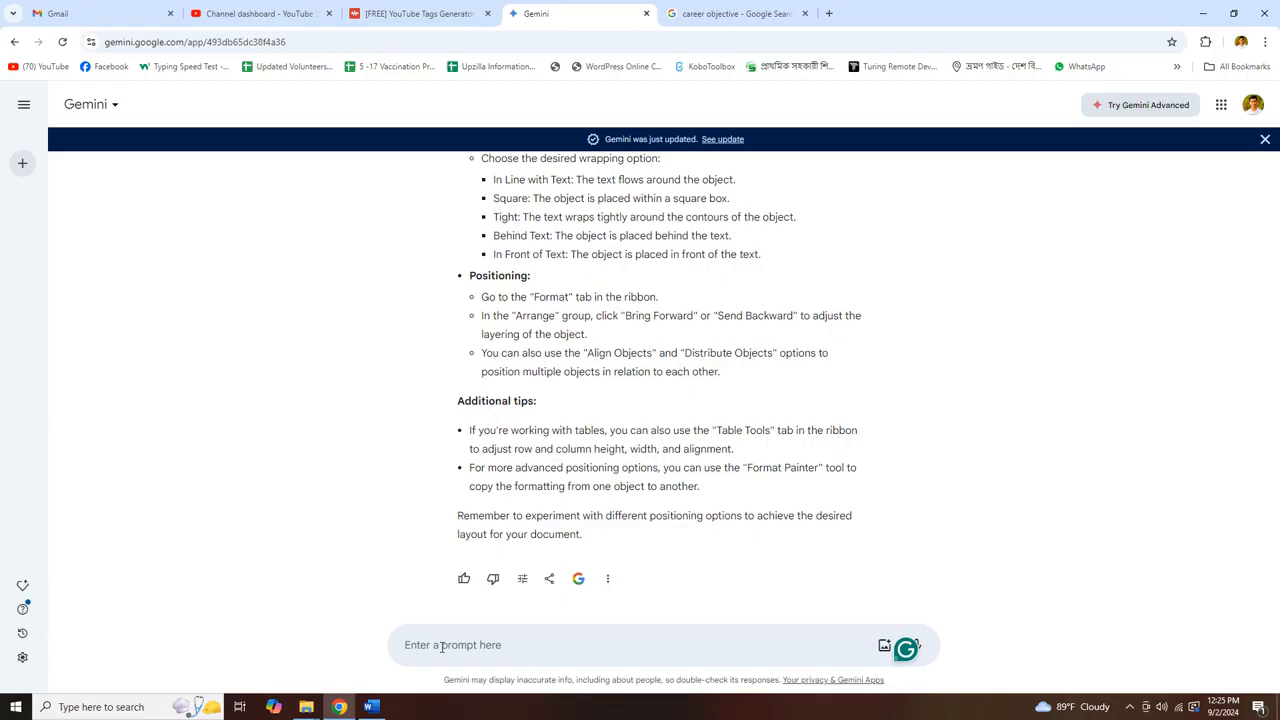
type("wr")
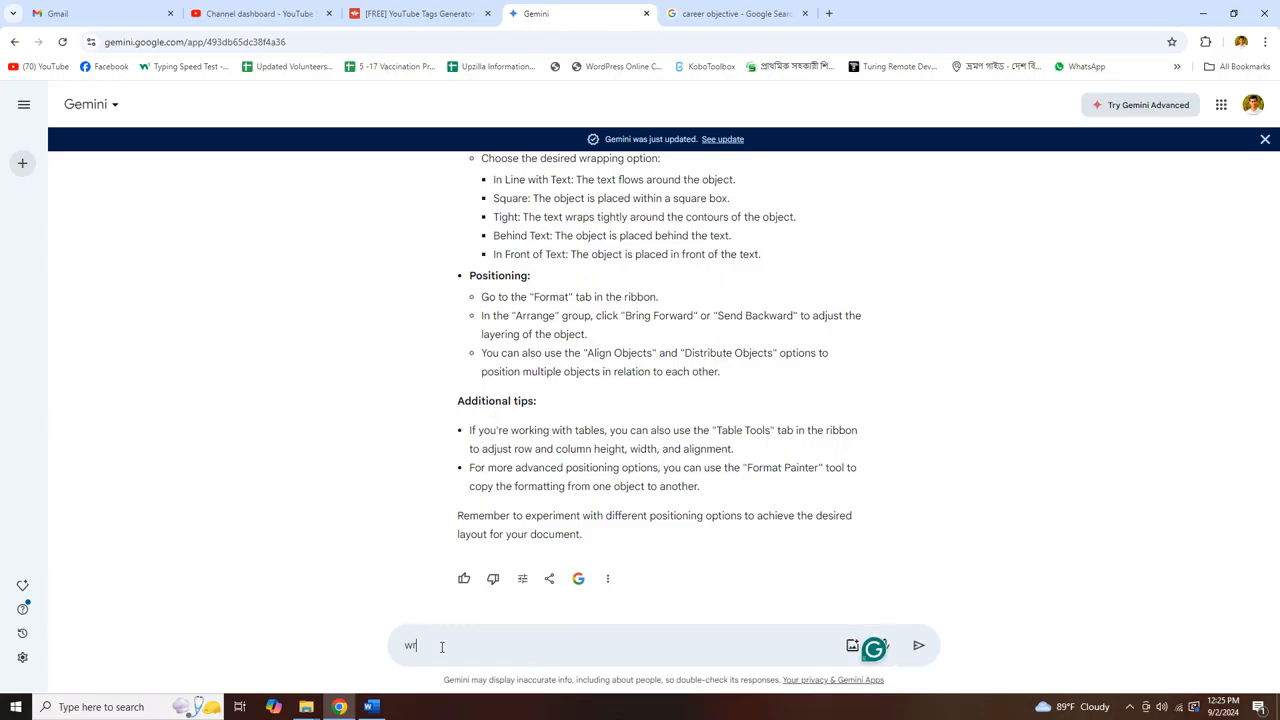
type("ite a career objective")
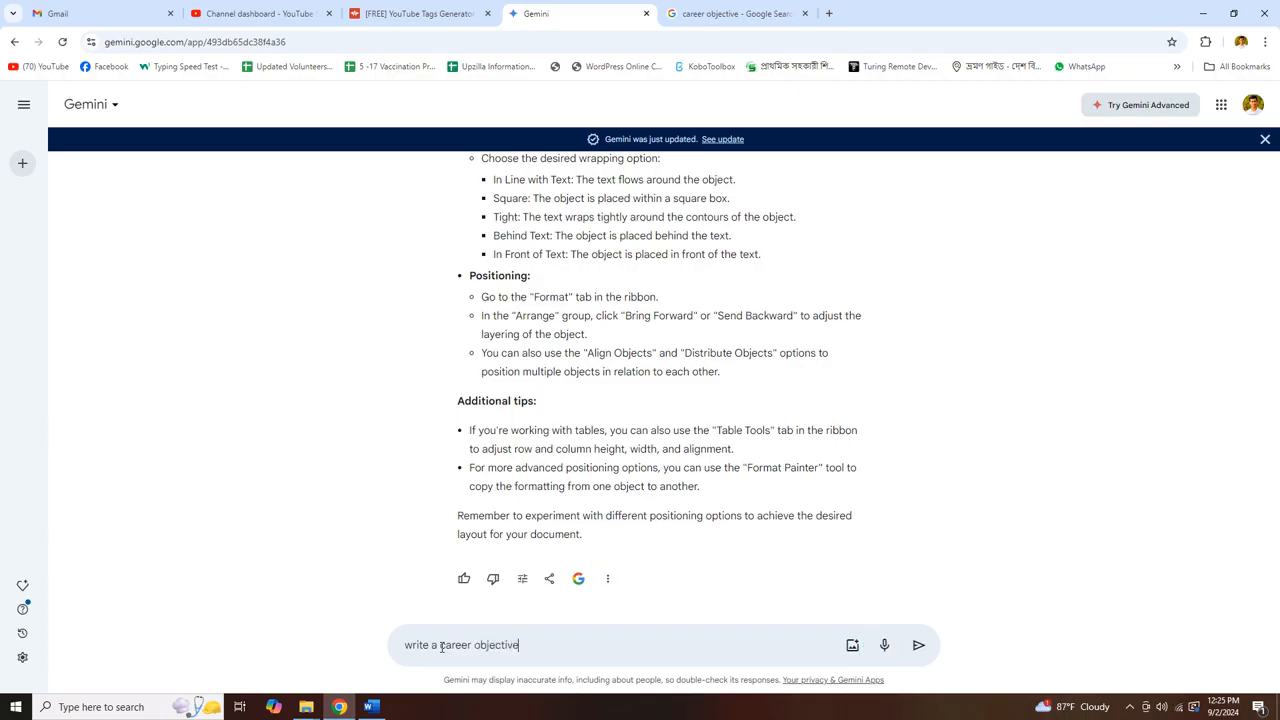
key("Return")
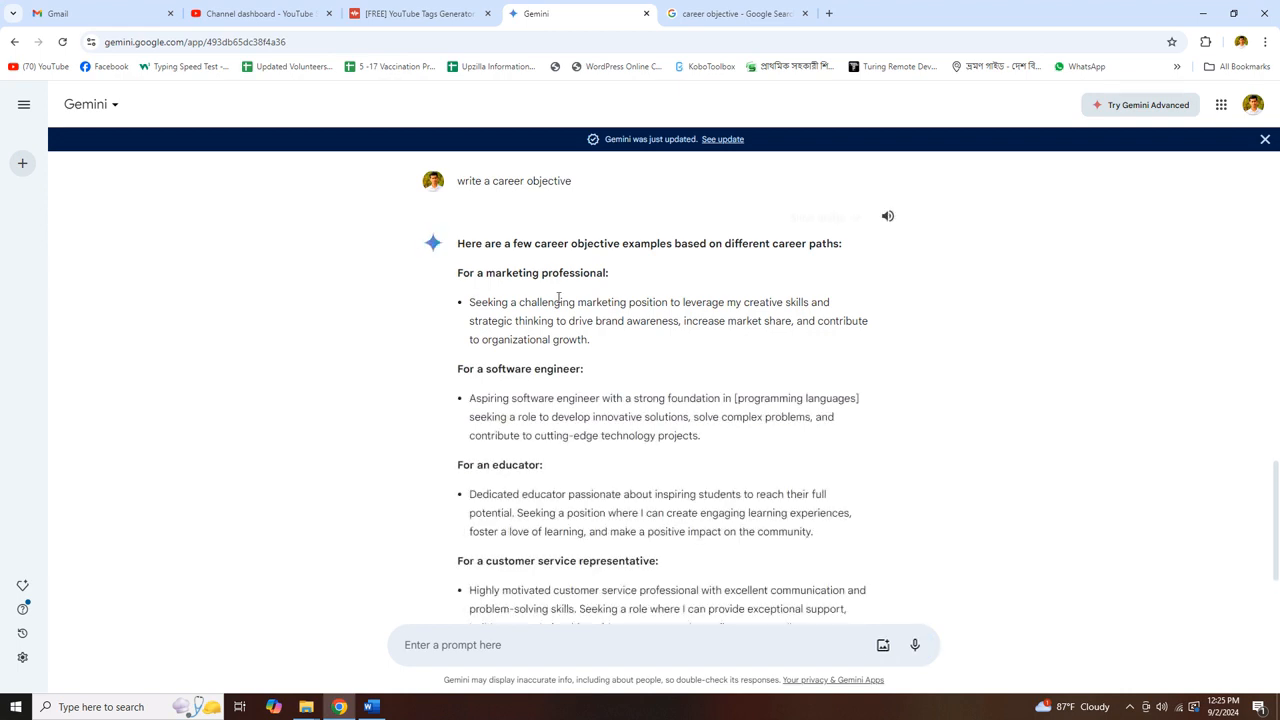
Copy the marketing professional objective from Gemini's reply and return to the CV
scroll(540, 374, "down", 2)
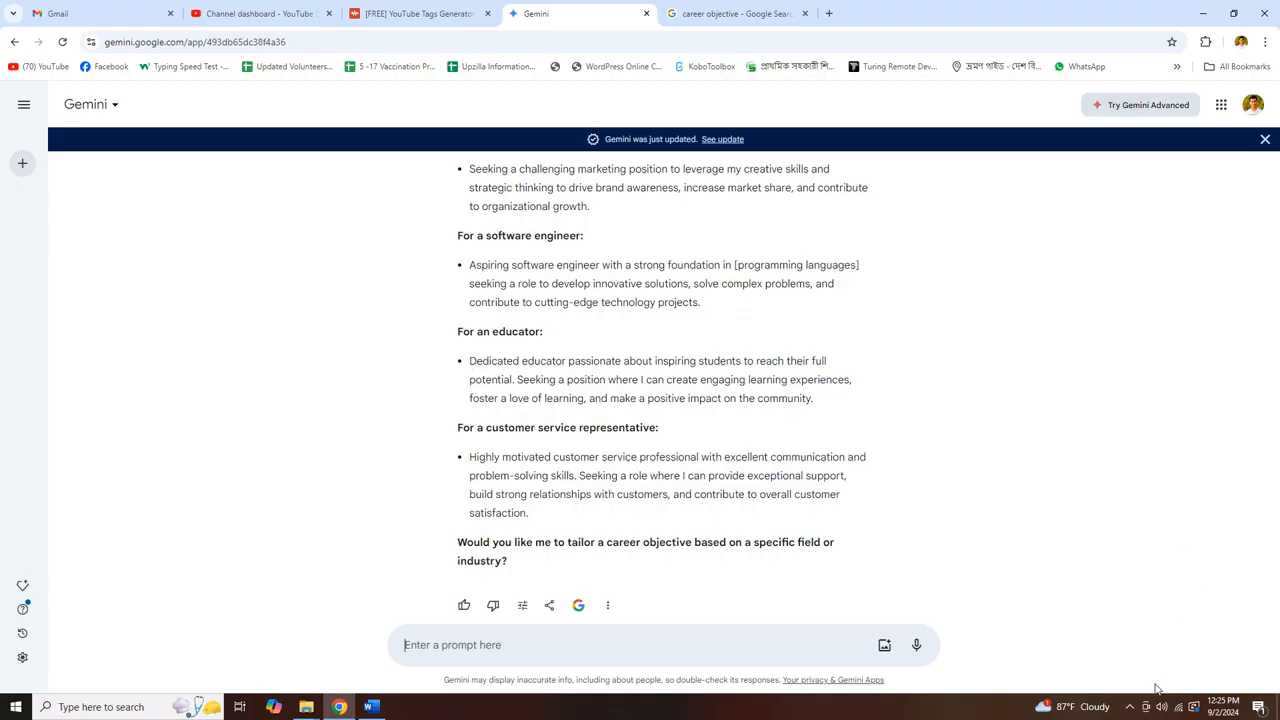
left_click(1130, 707)
right_click(1105, 686)
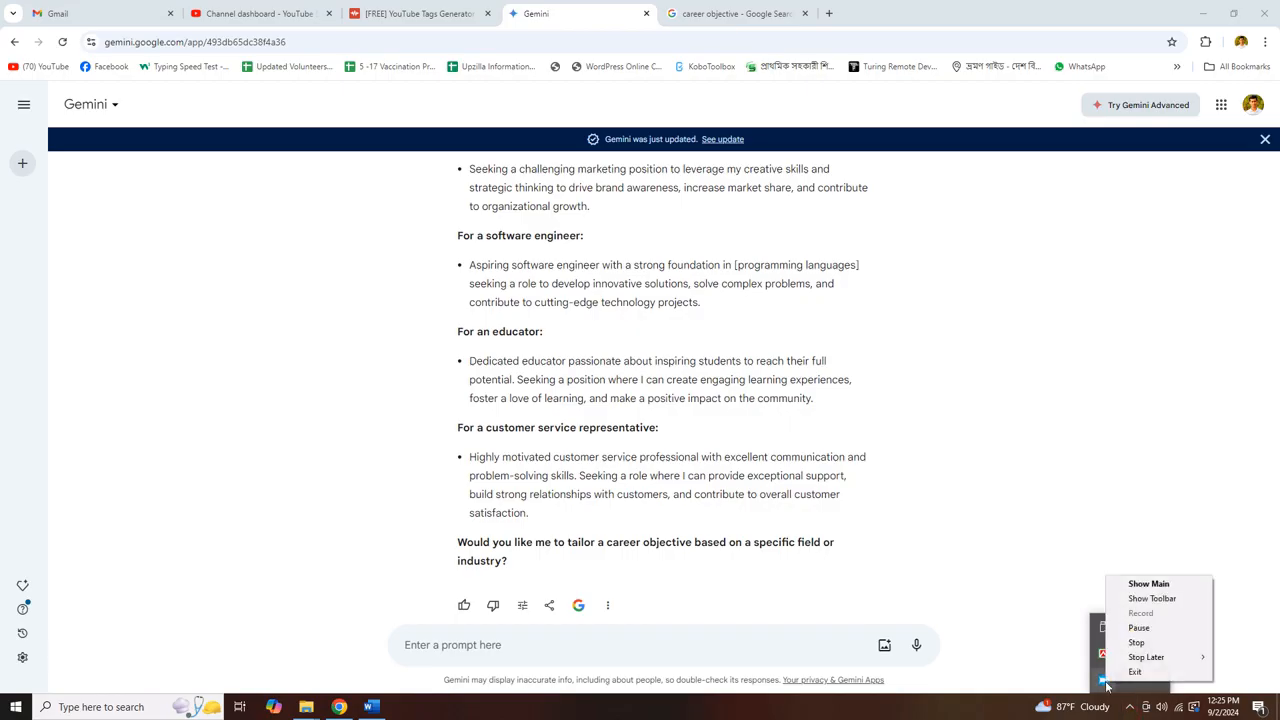
left_click(1148, 584)
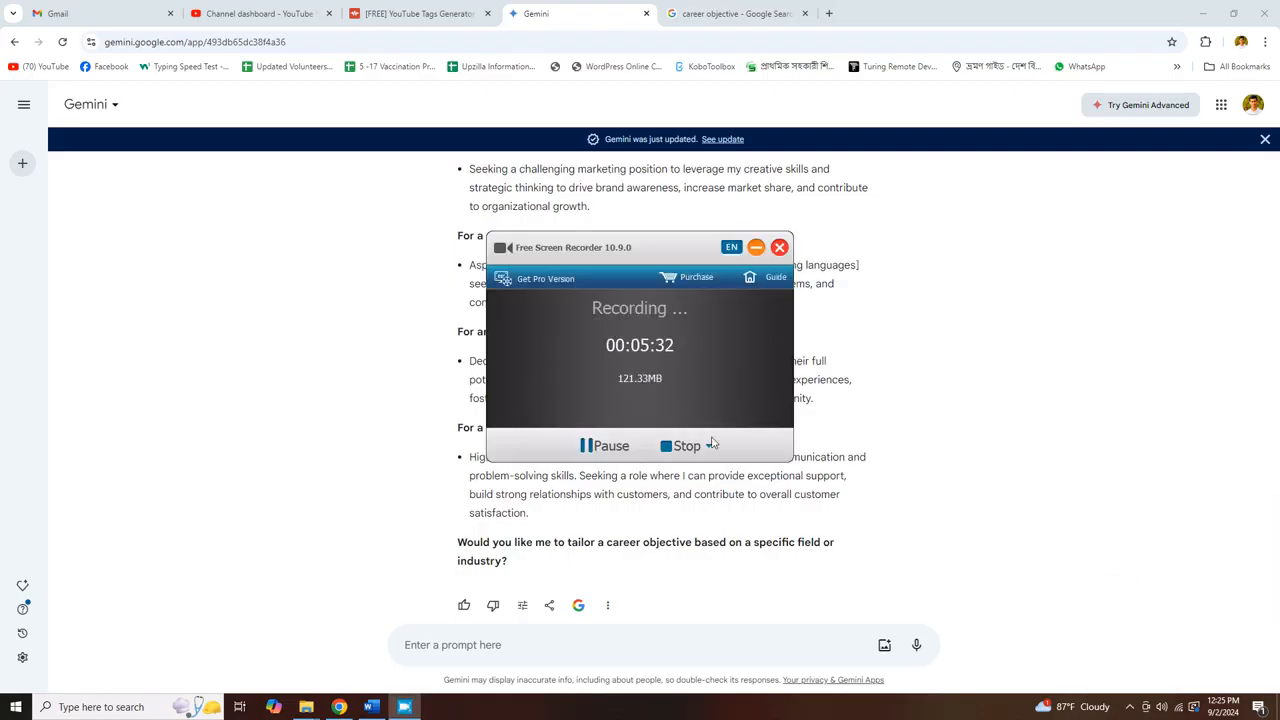
left_click(756, 247)
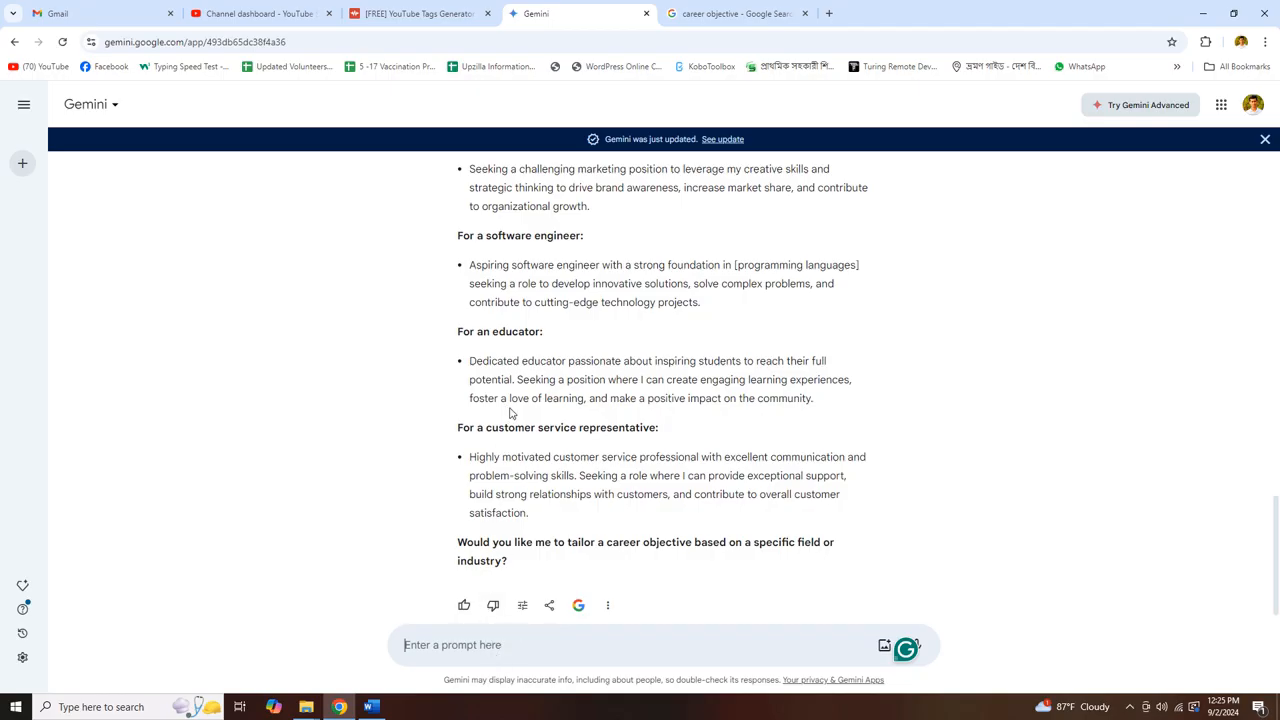
scroll(538, 474, "up", 1)
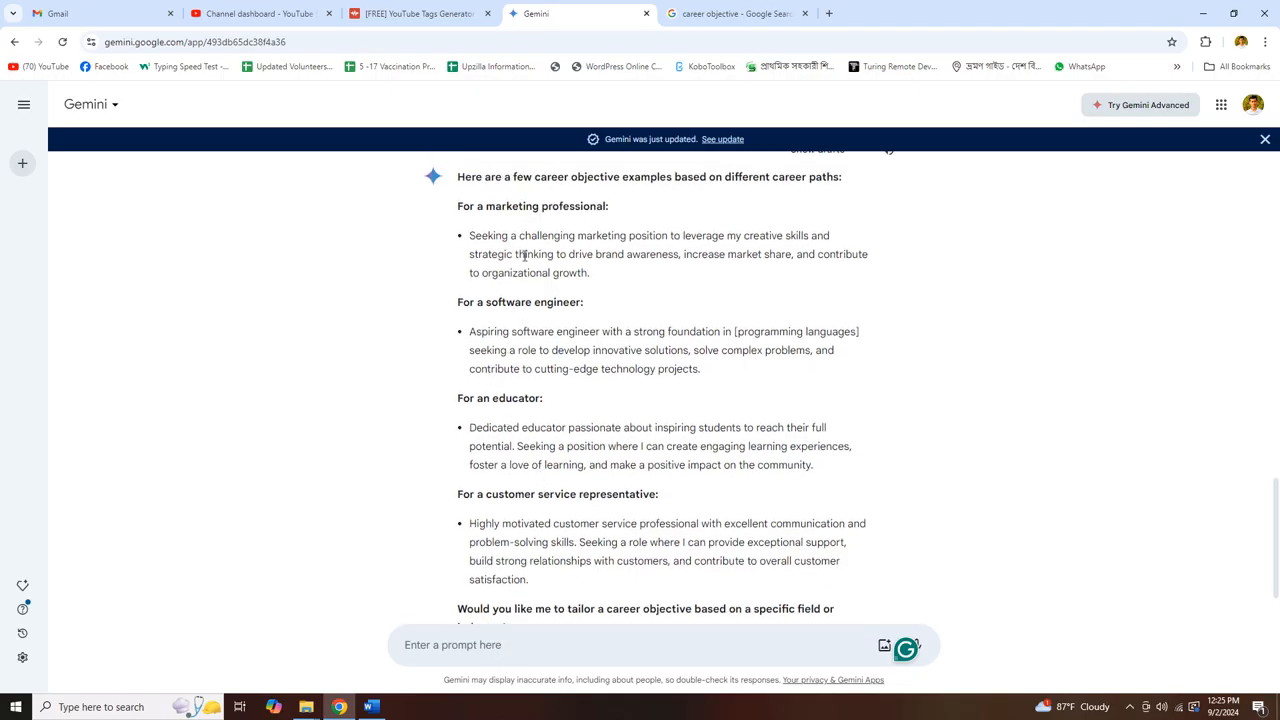
left_click_drag(594, 276, 469, 236)
right_click(471, 232)
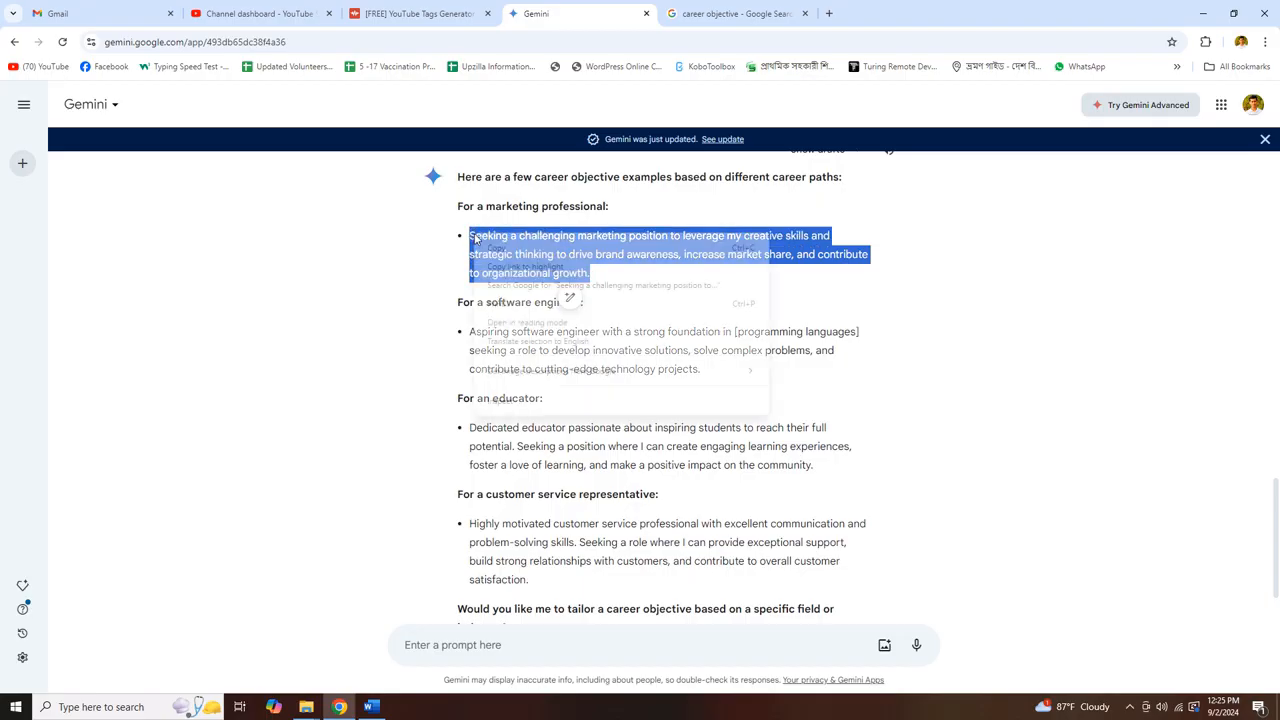
left_click(489, 248)
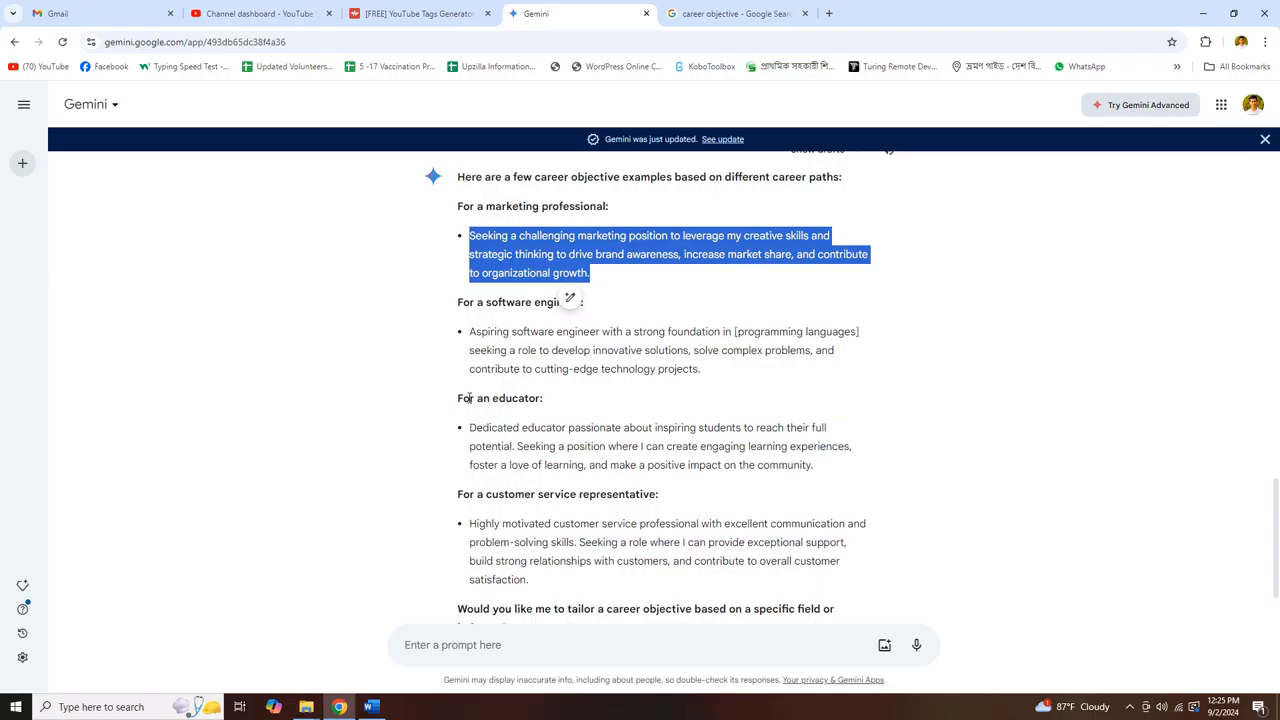
scroll(510, 420, "down", 1)
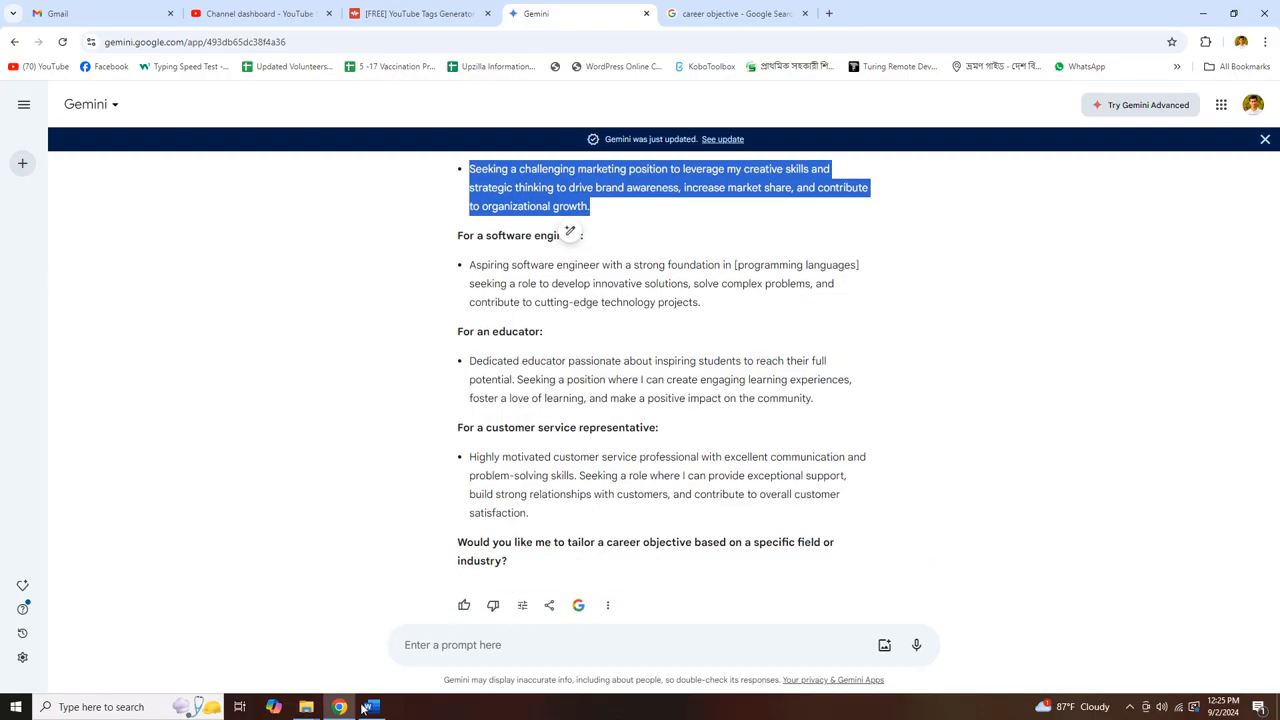
left_click(371, 707)
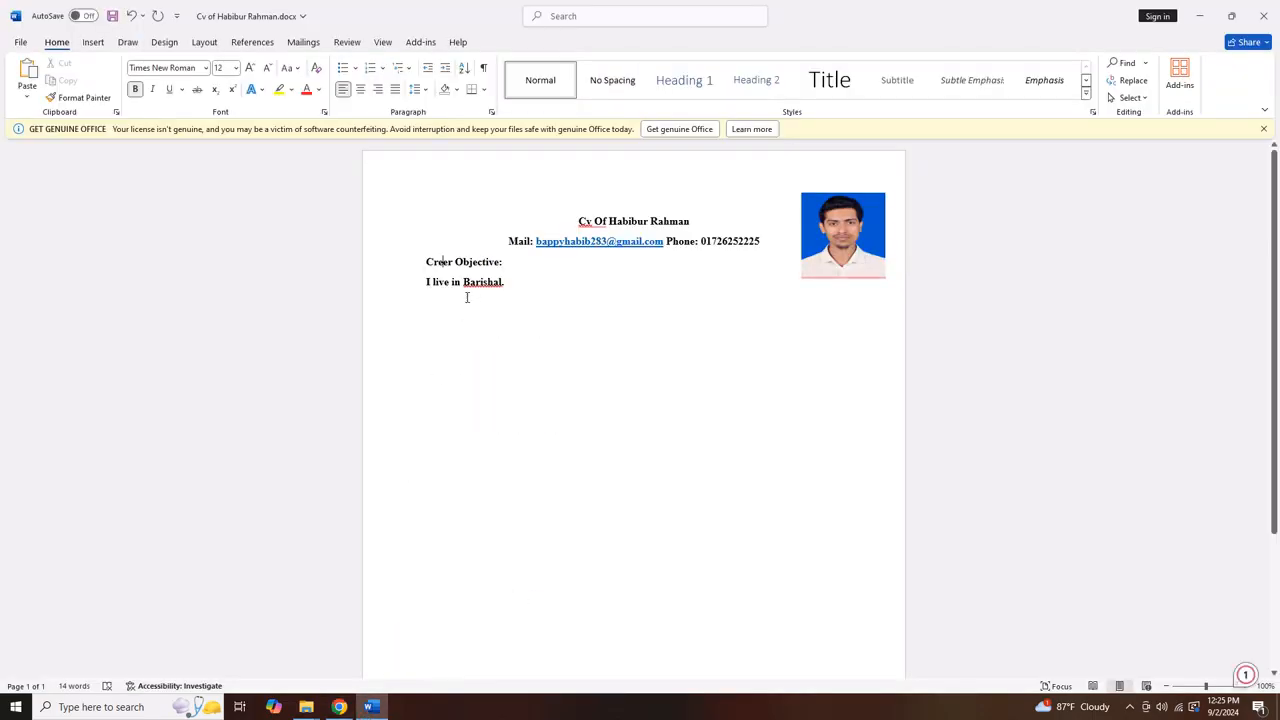
Paste the marketing objective over the old line in plain, non-bold text, adding a new line
left_click_drag(514, 282, 425, 282)
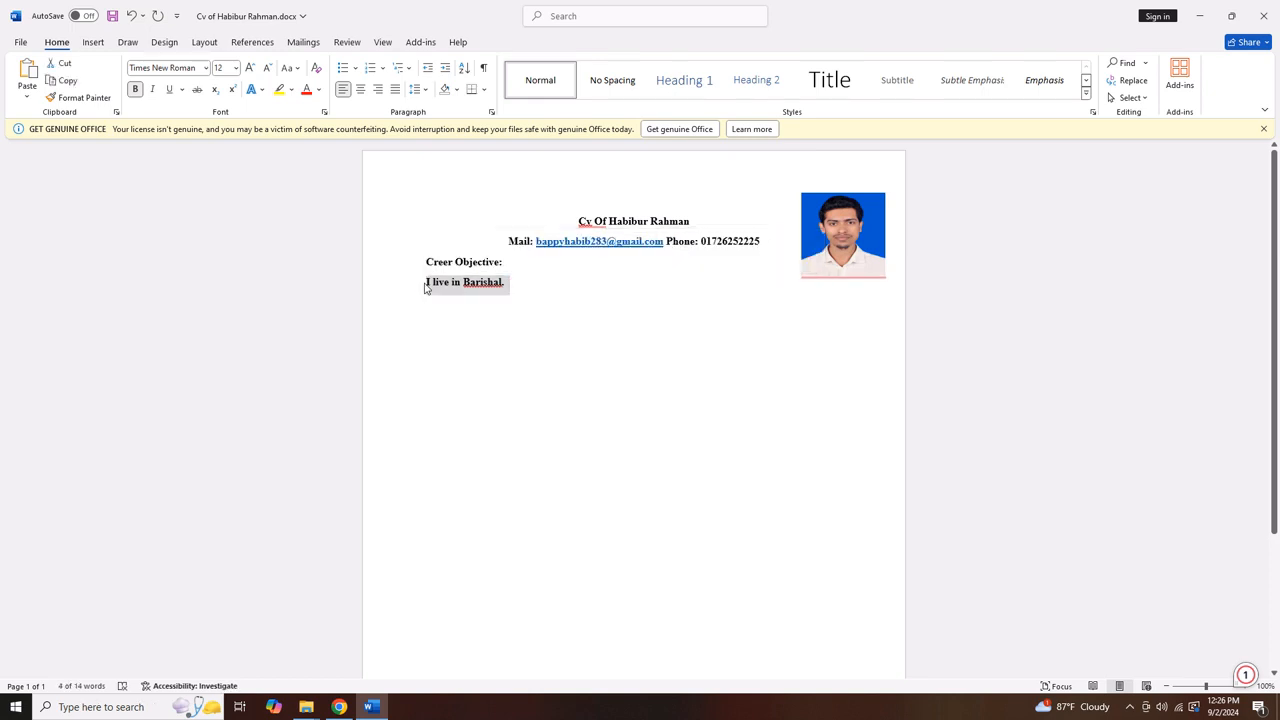
key("ctrl+v")
left_click_drag(463, 309, 419, 289)
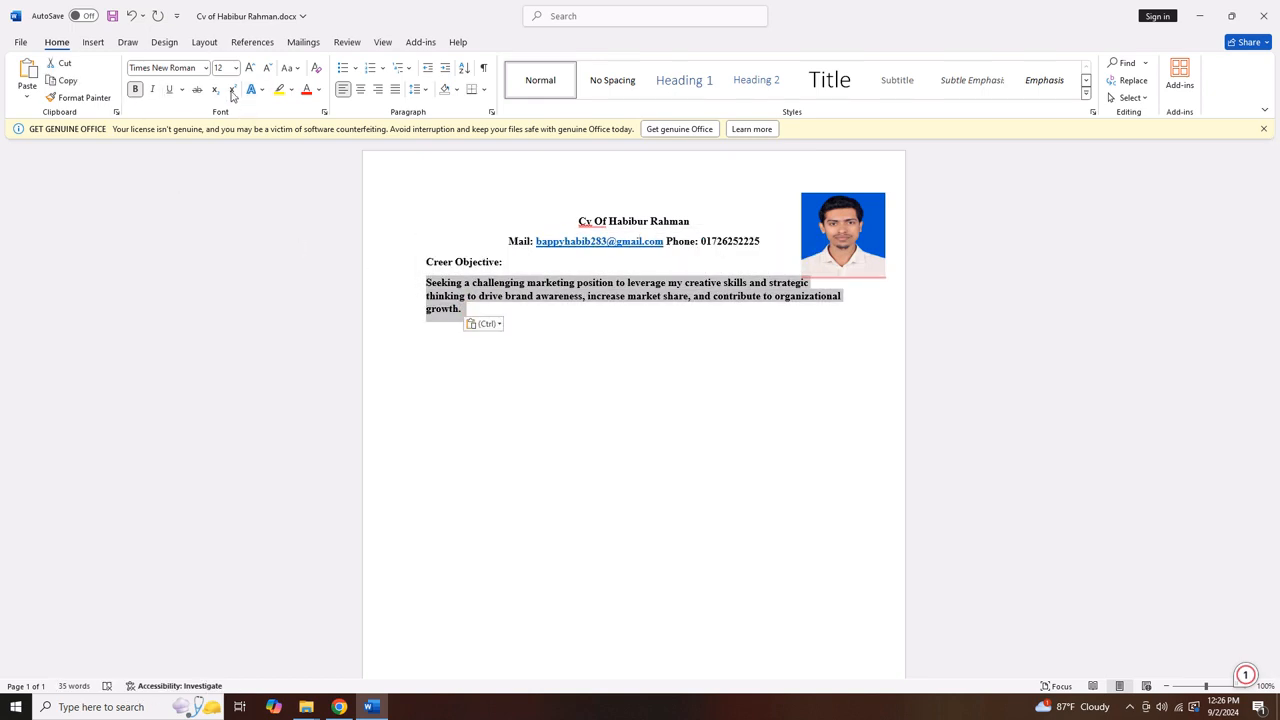
left_click(137, 88)
left_click(495, 299)
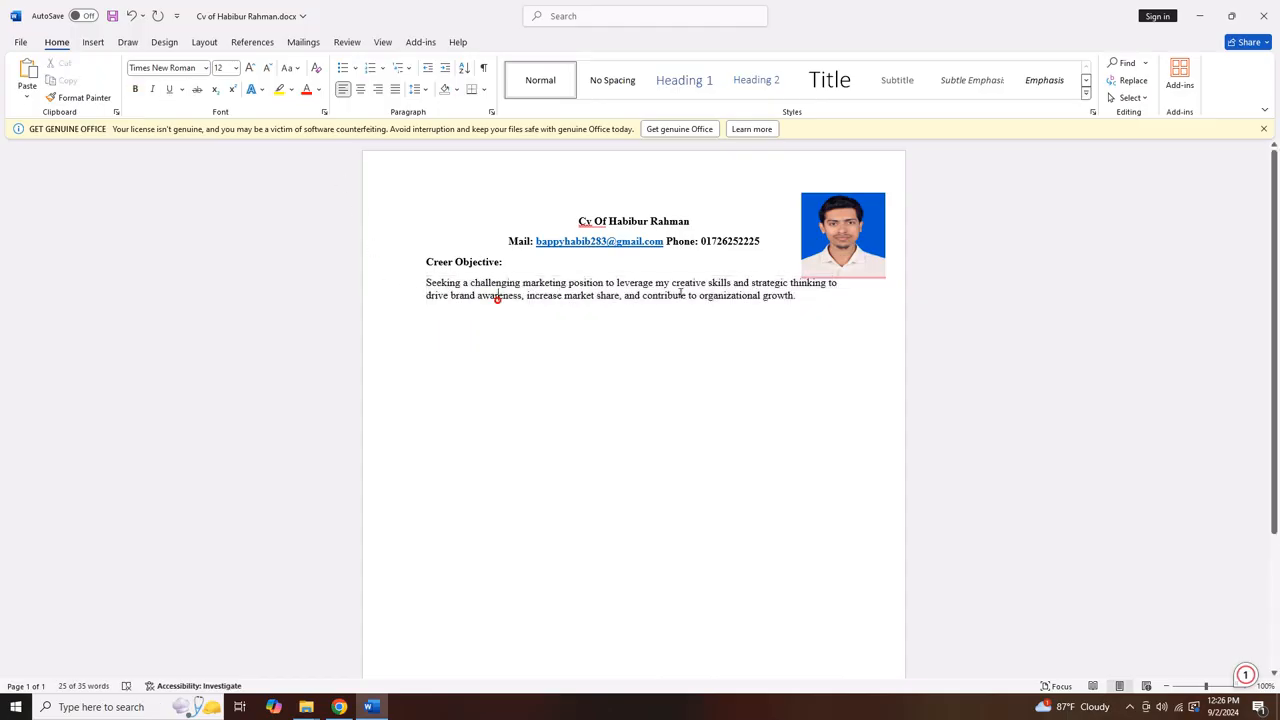
key("Return")
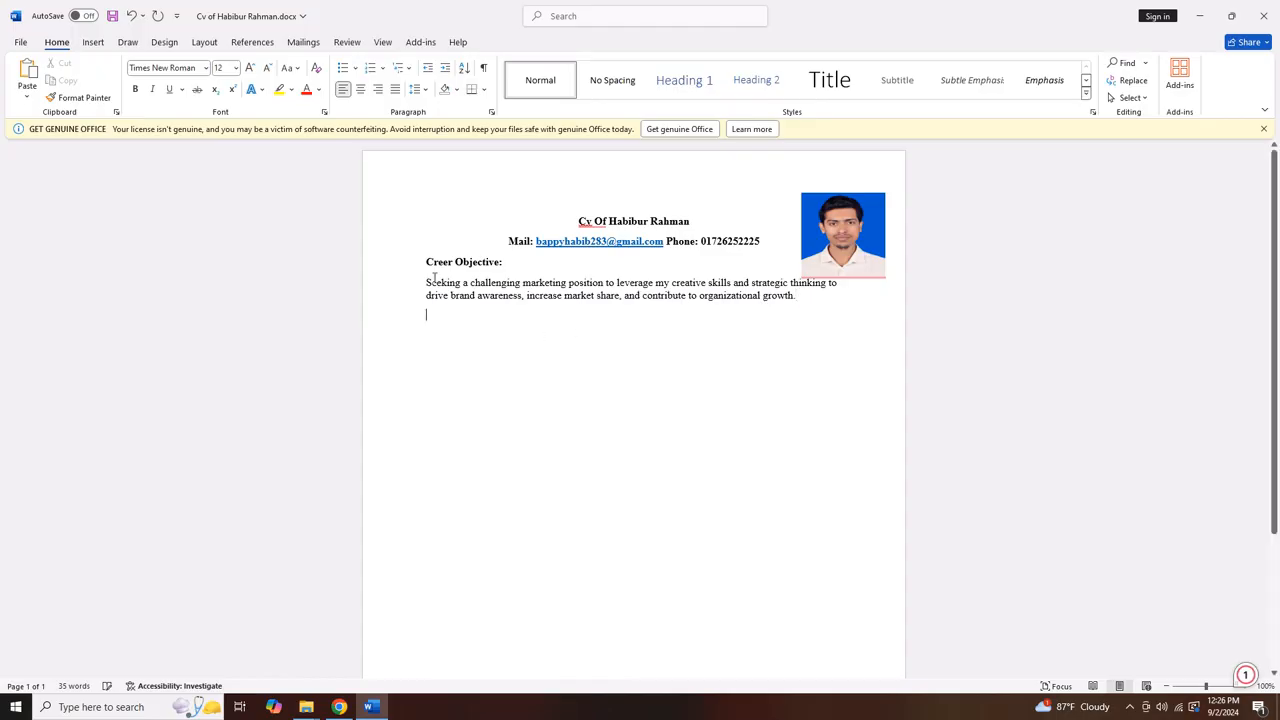
Make the Creer Objective heading italic and underlined
triple_click(509, 262)
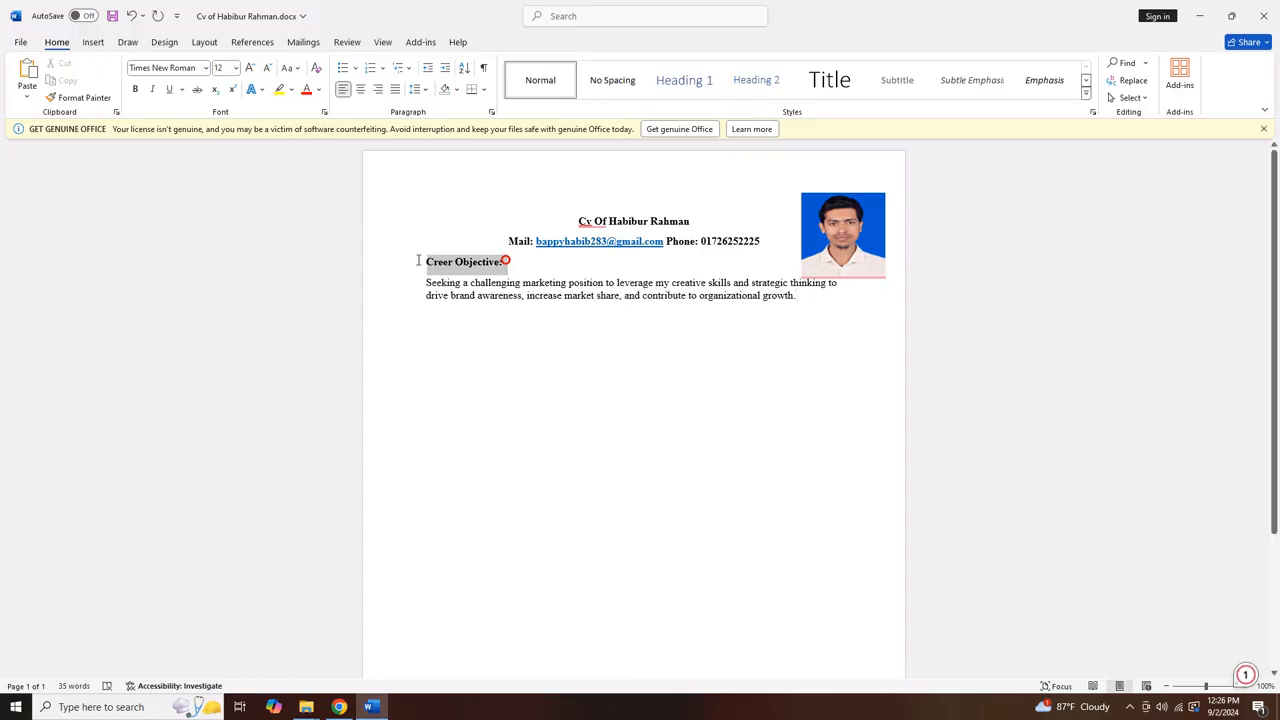
left_click(152, 89)
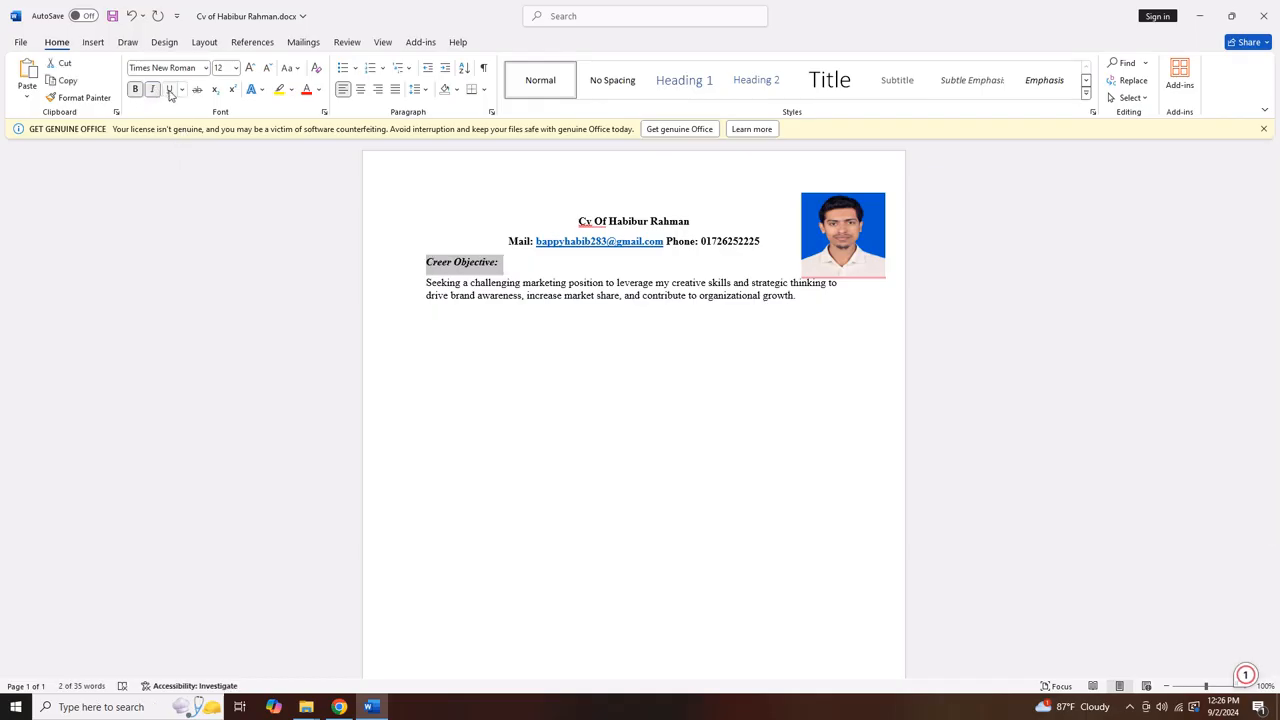
left_click(168, 89)
left_click(455, 321)
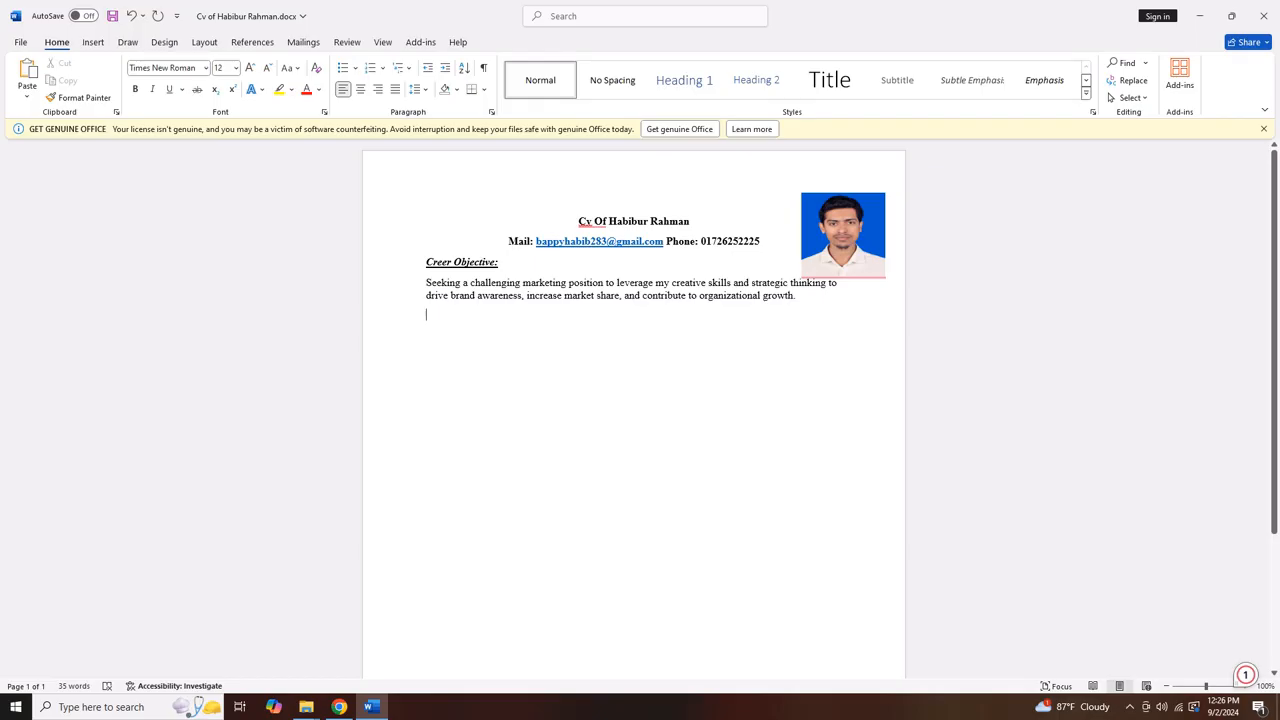
Add a bold, italic, underlined 'Mailing Address:' heading
type("Mailing Addres")
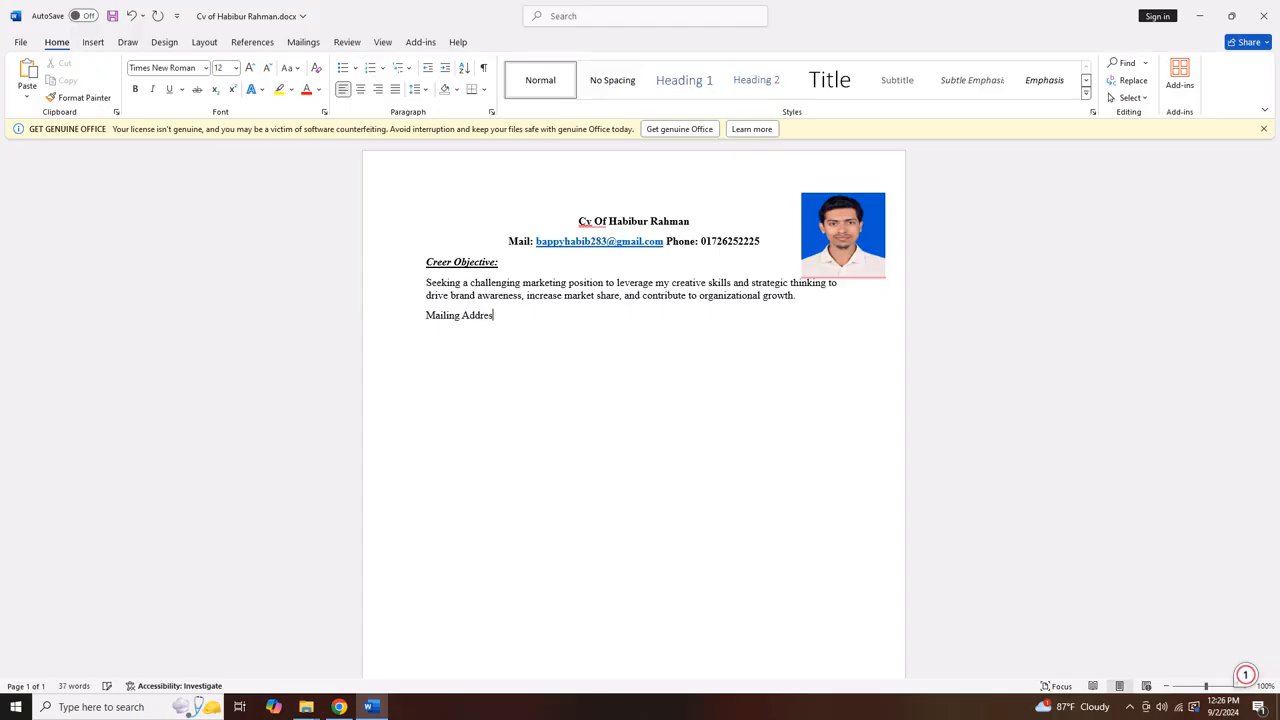
type("s:")
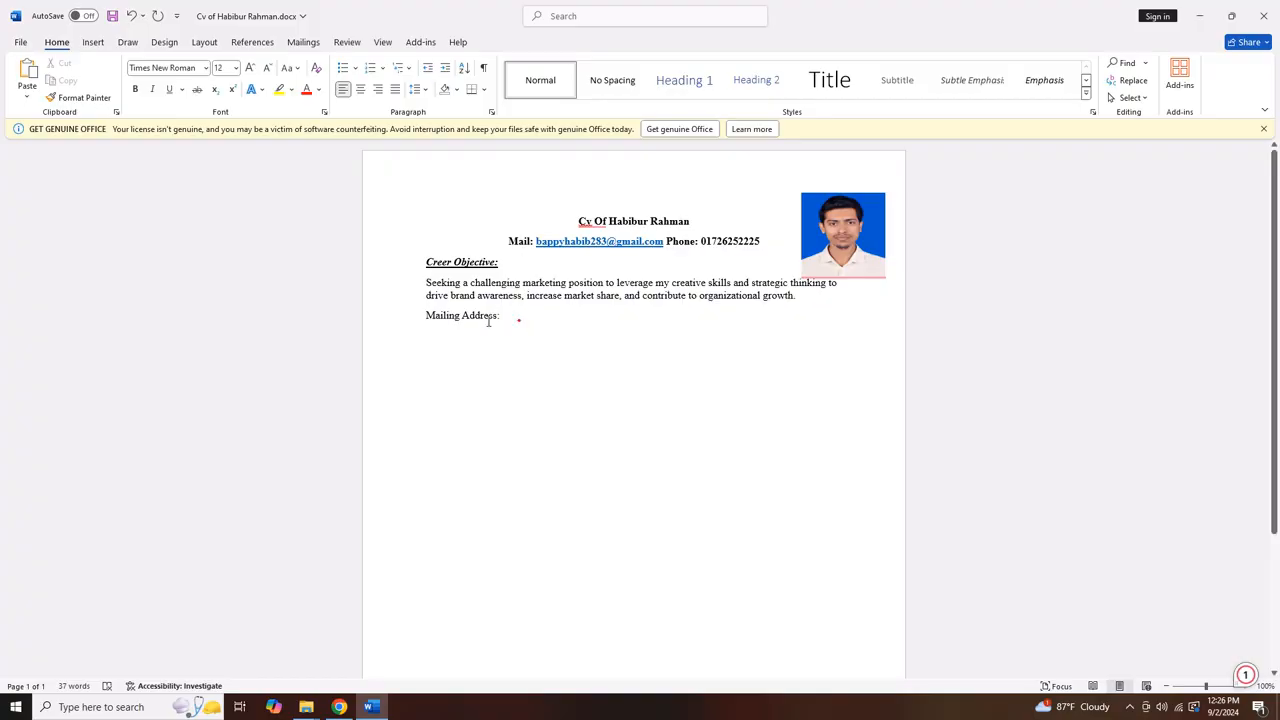
triple_click(517, 318)
key("ctrl+b")
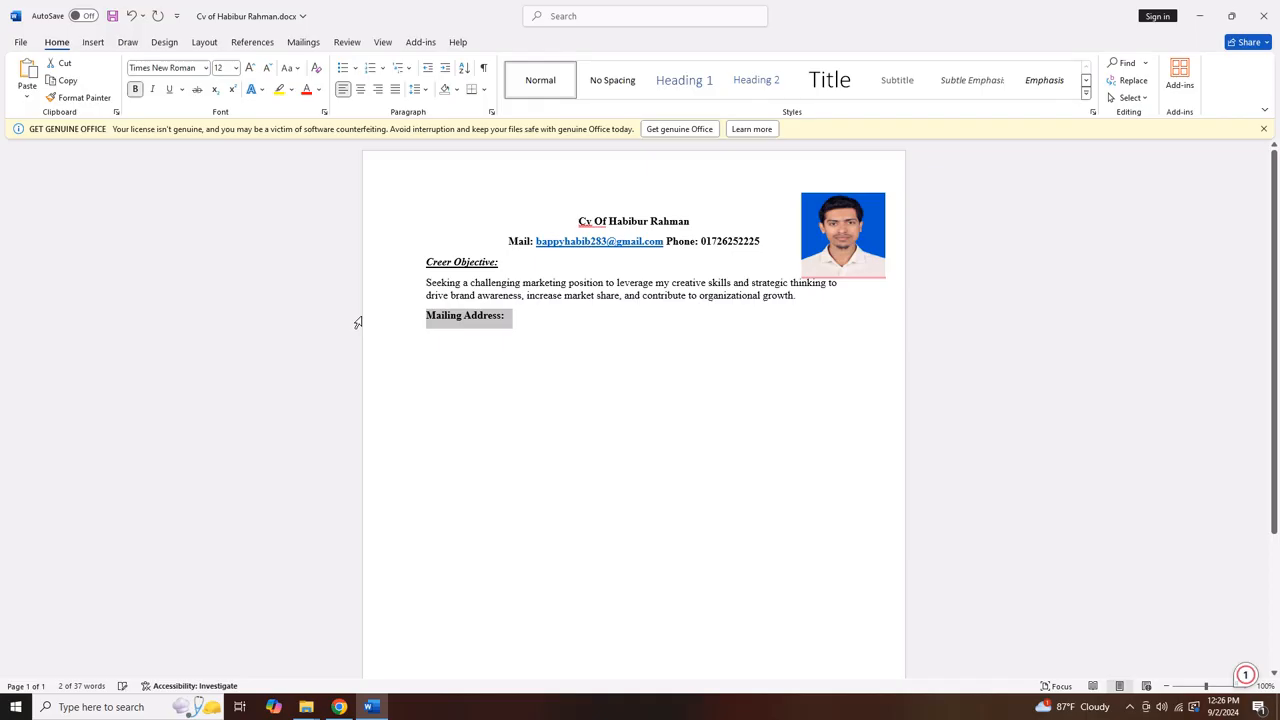
key("ctrl+i")
key("ctrl+u")
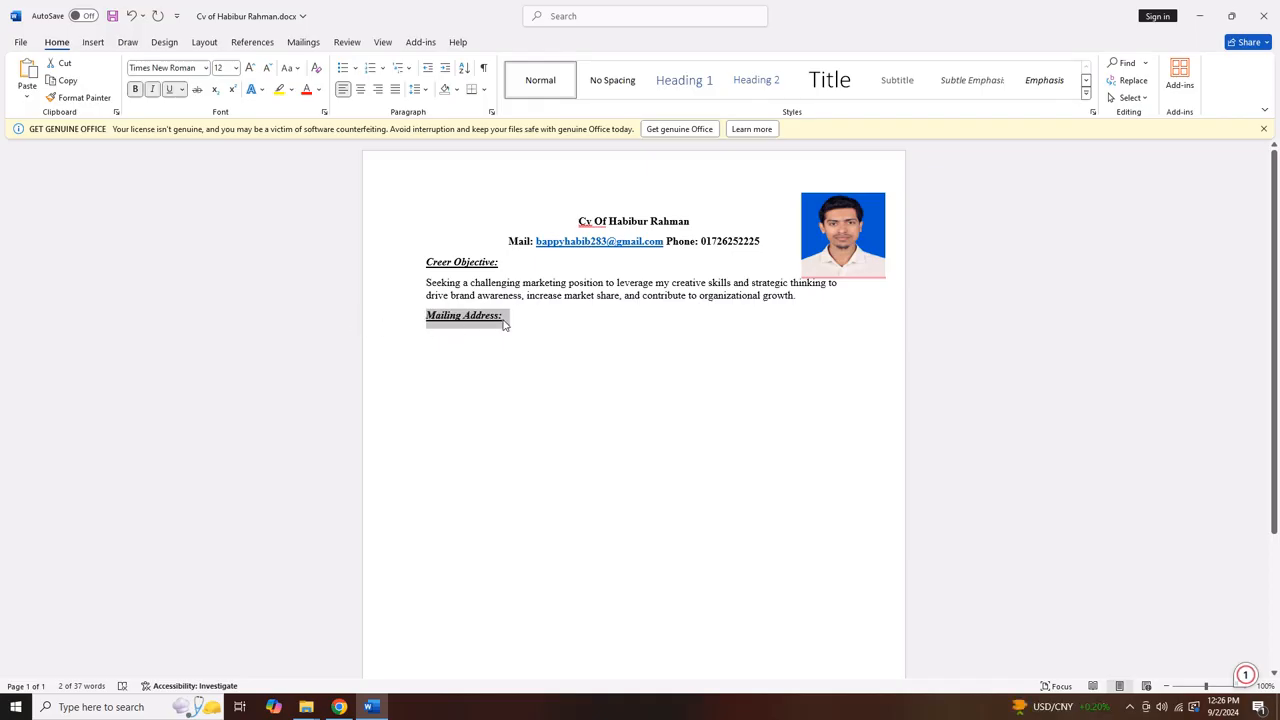
left_click(505, 325)
Add a plain line with Vill, Post, Thana, Upazilla and District labels below it
key("Return")
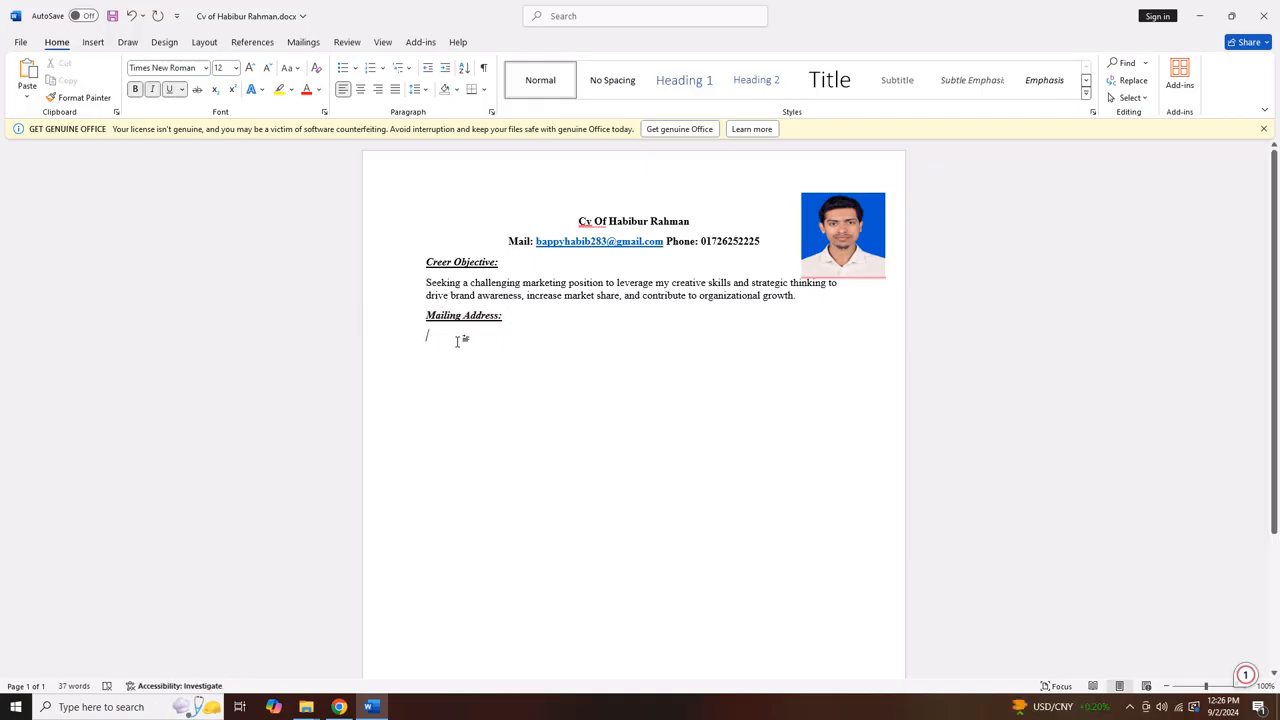
key("ctrl+b")
key("ctrl+i")
key("ctrl+u")
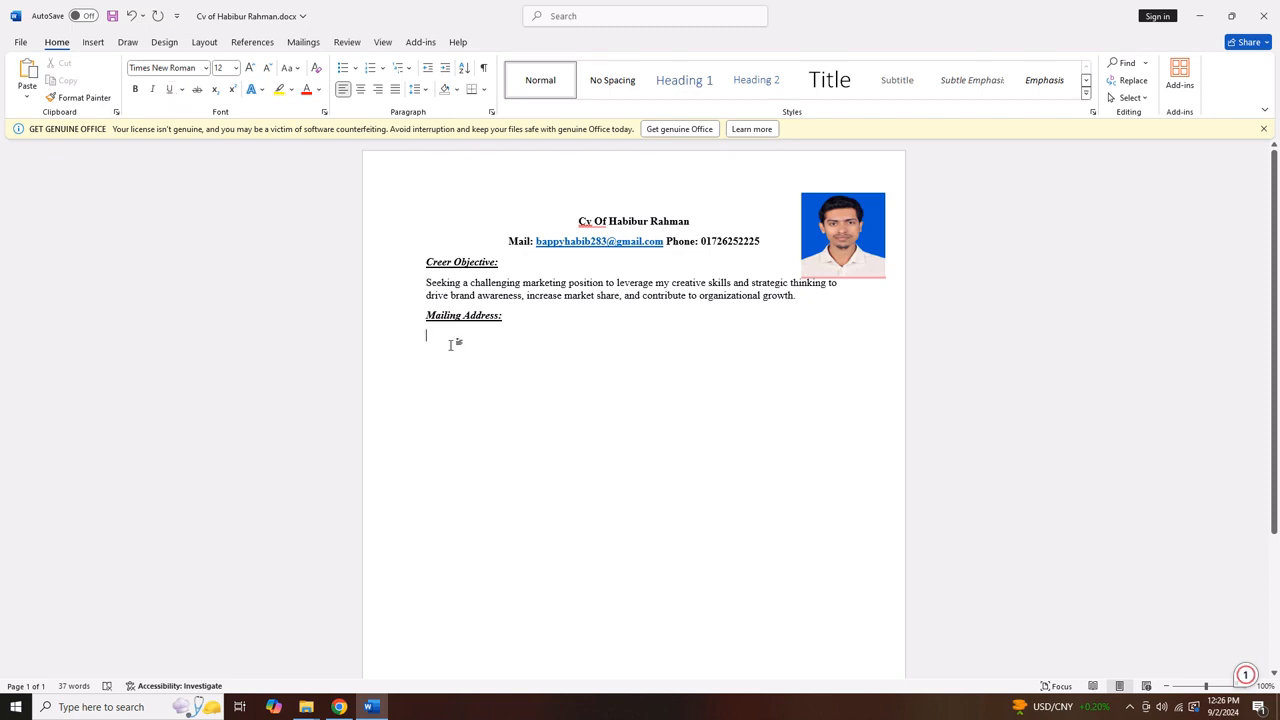
type("Pos")
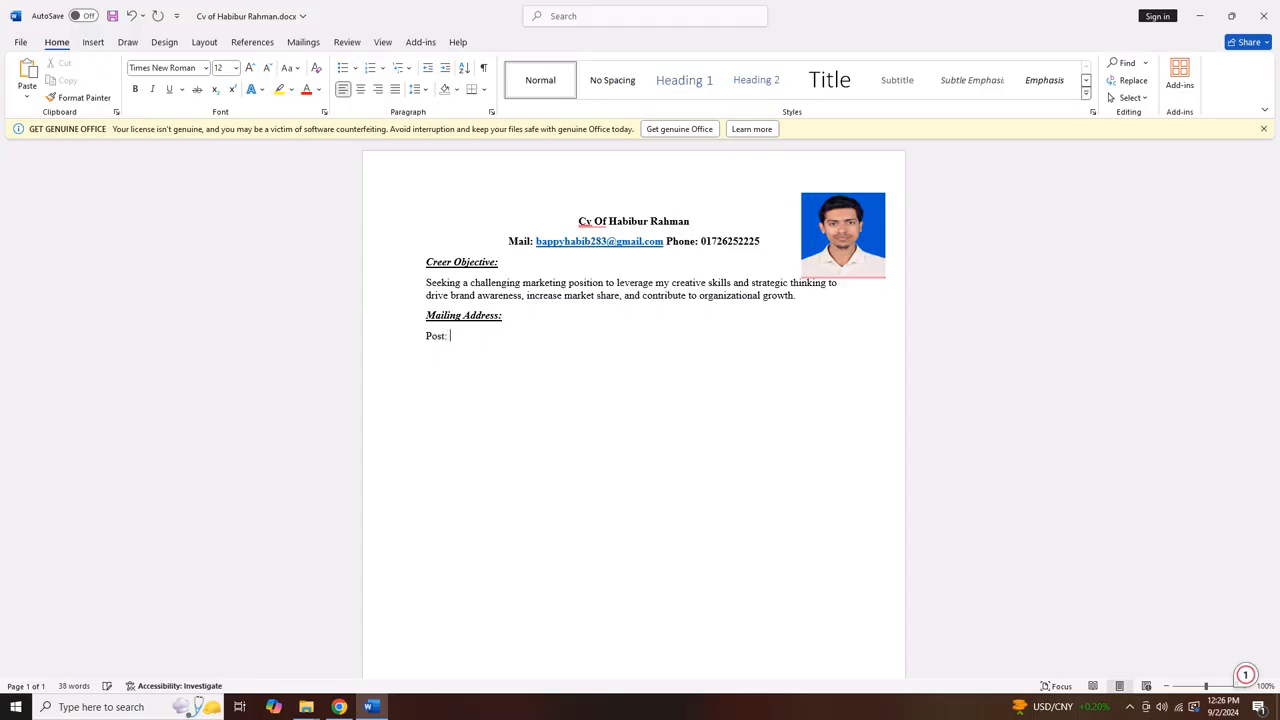
type("t: ")
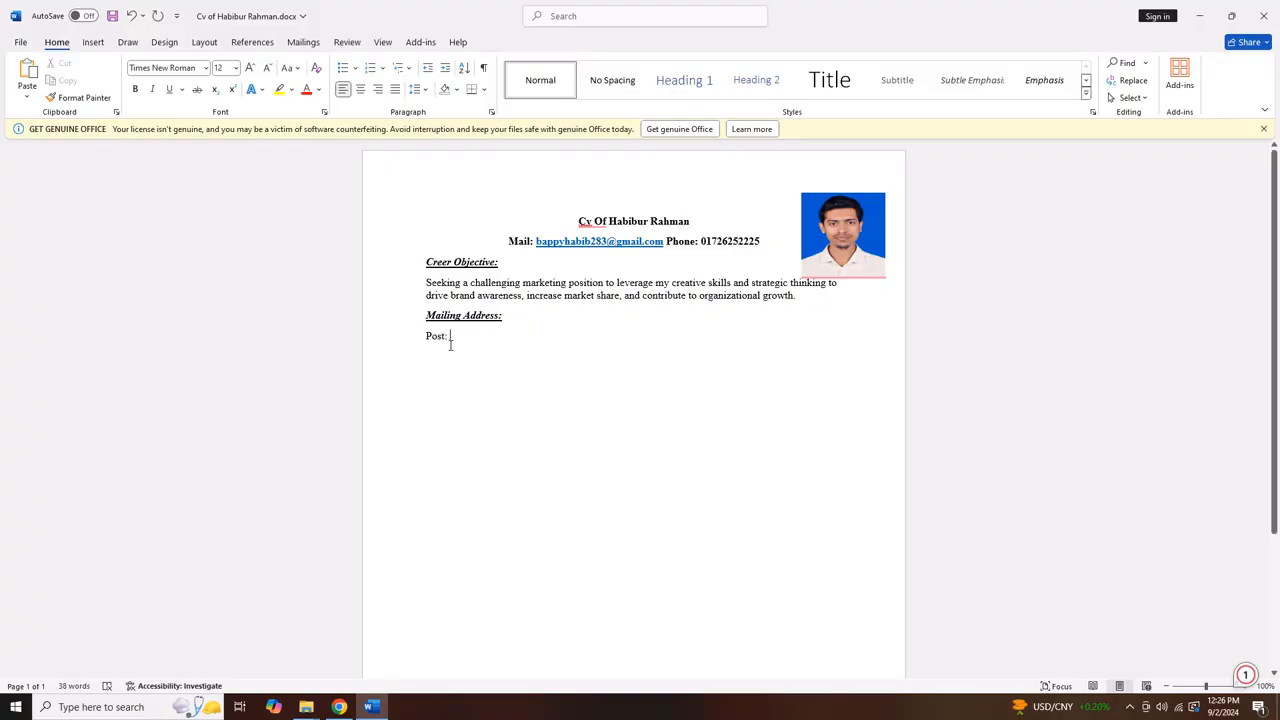
type("Vill:")
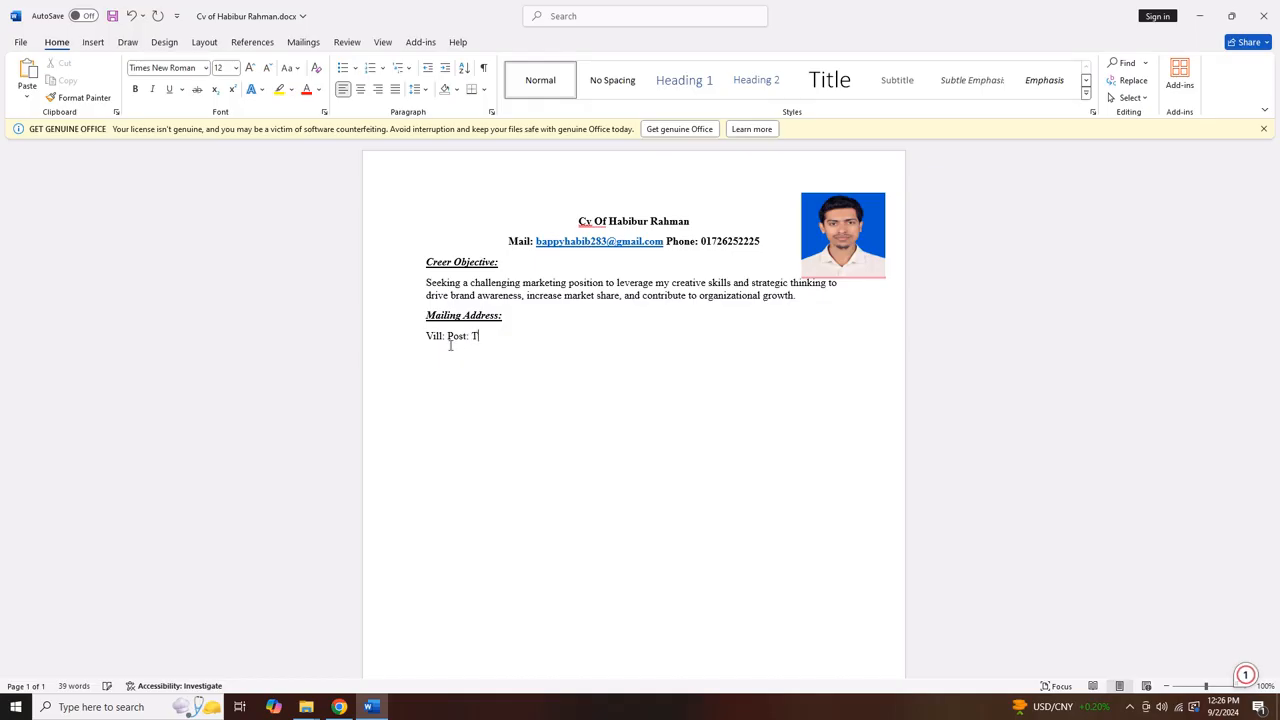
type("hana: Upazilla:")
type("Distric")
key("Return")
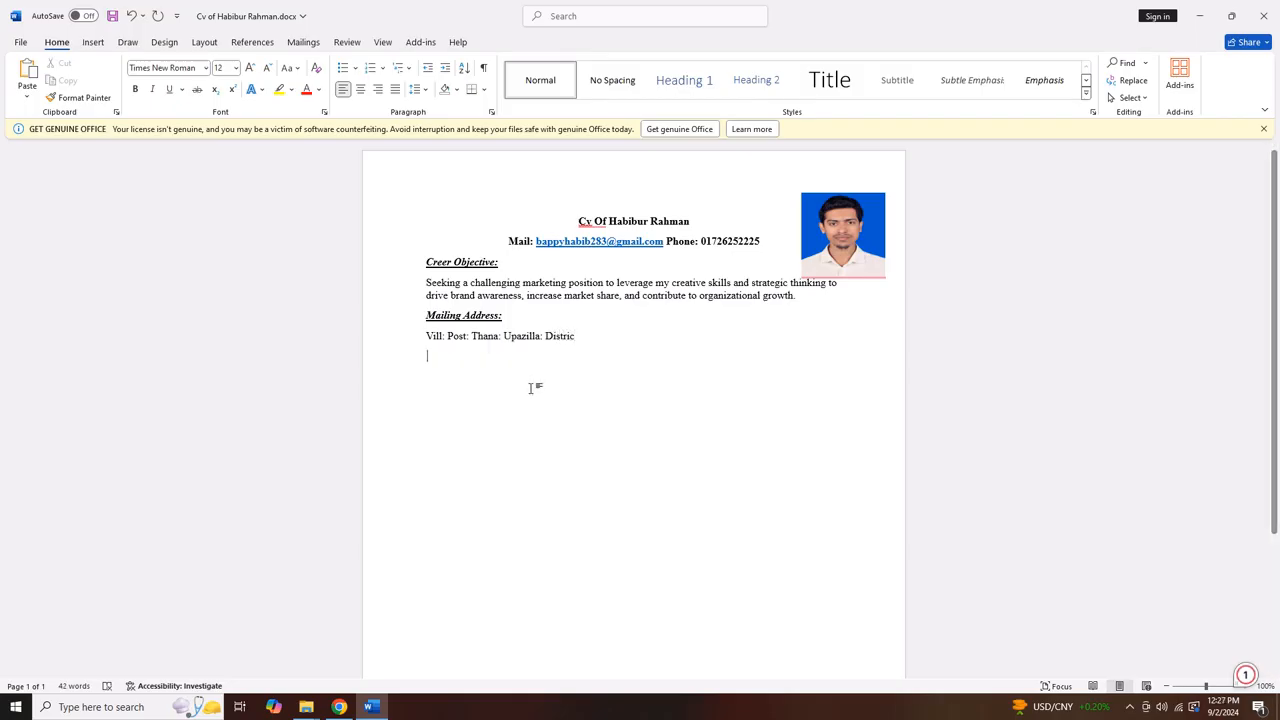
key("BackSpace")
key("BackSpace")
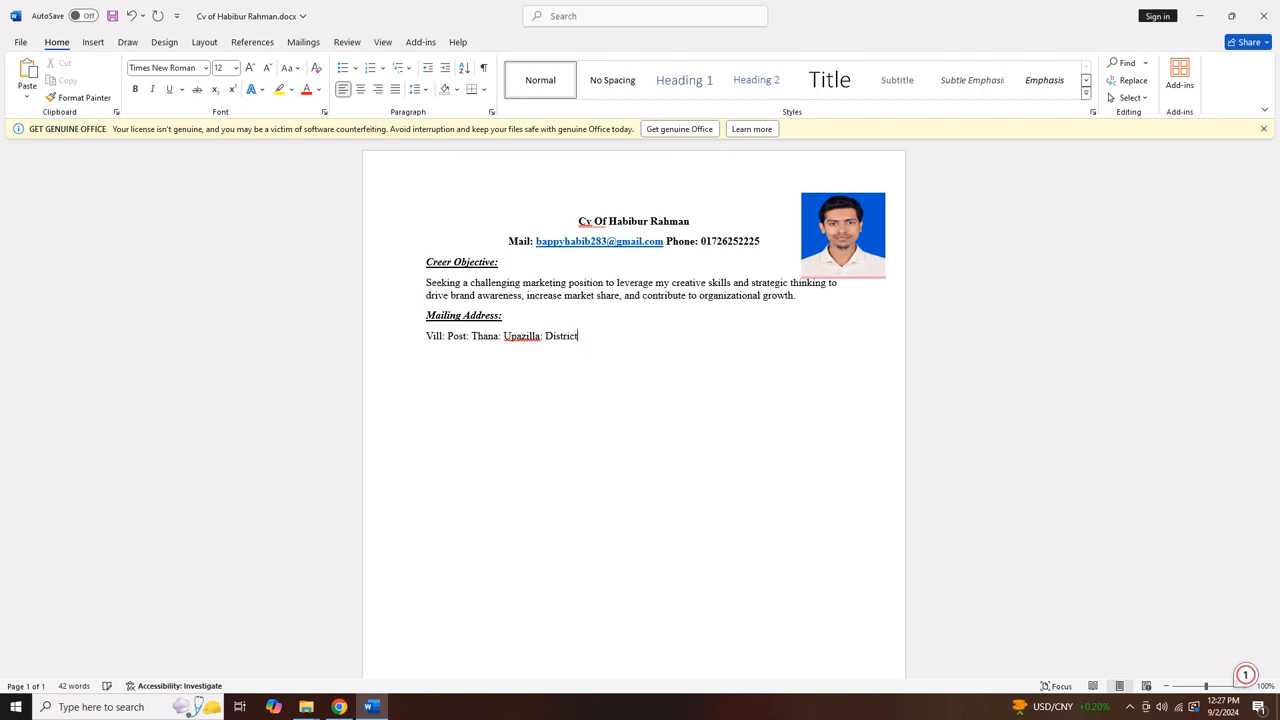
key("Return")
key("Return")
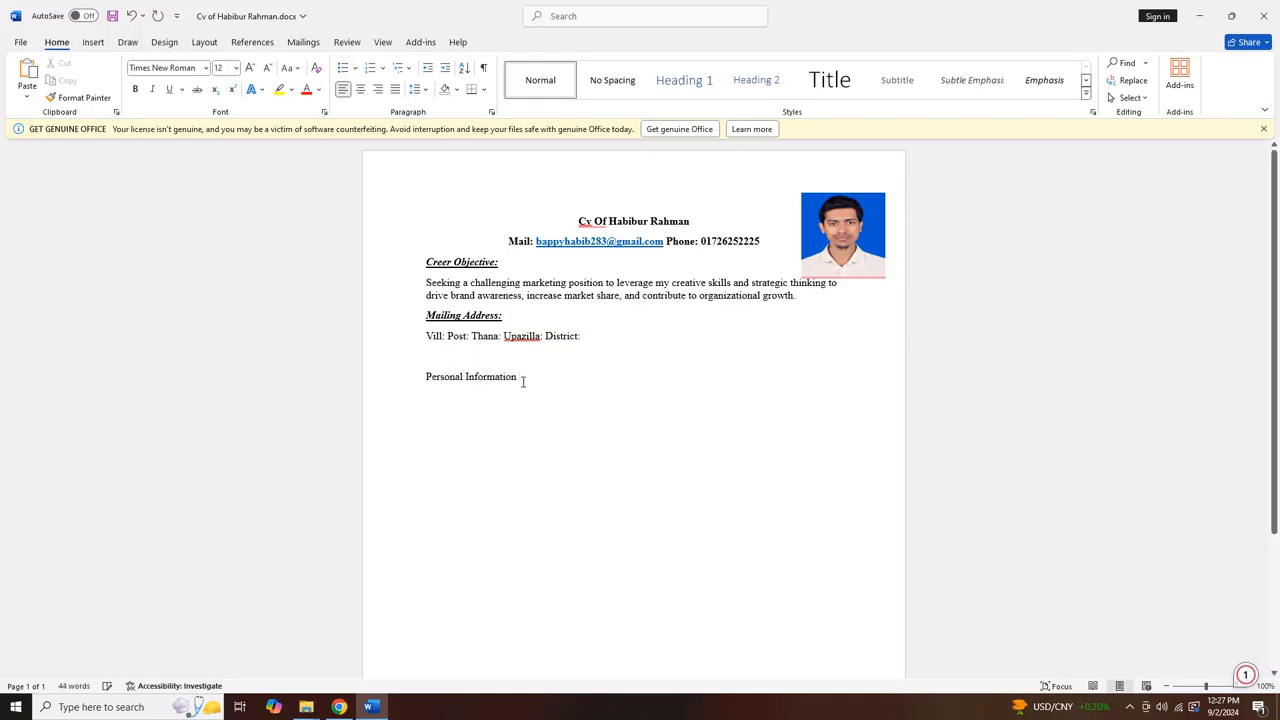
Make 'Personal Information' bold, italic and underlined
left_click_drag(525, 382, 411, 382)
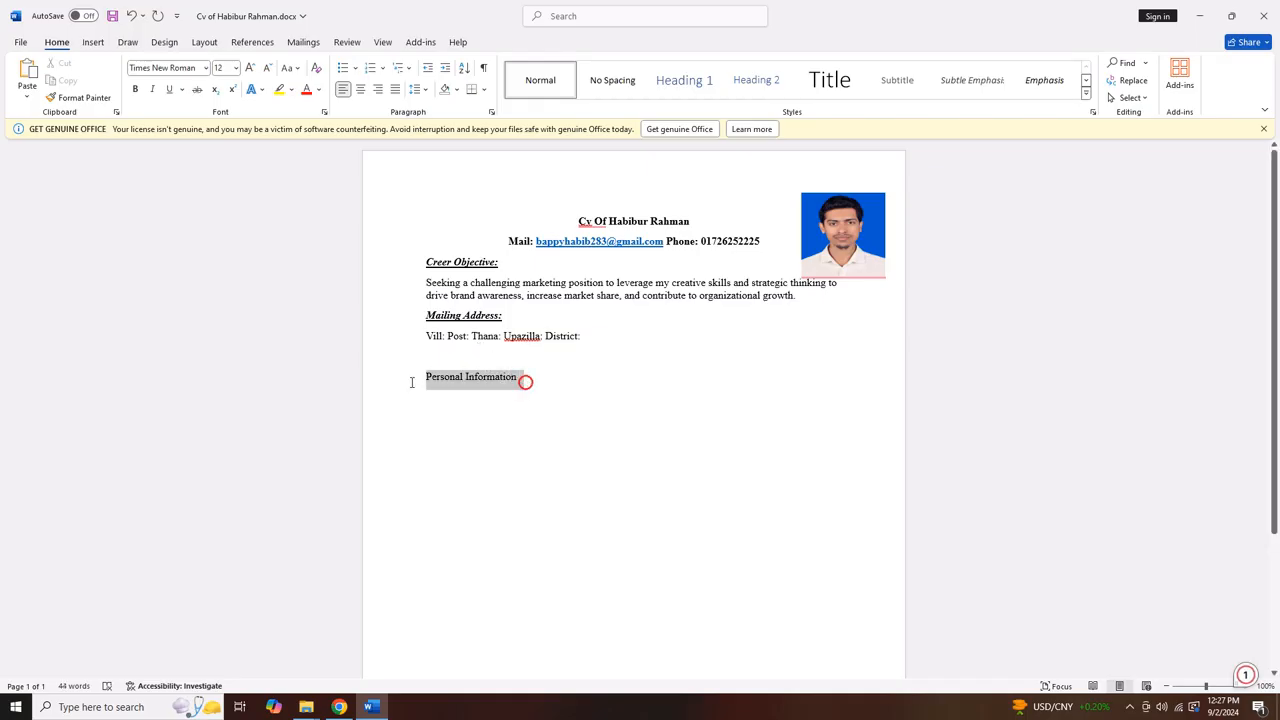
left_click(135, 89)
left_click(152, 89)
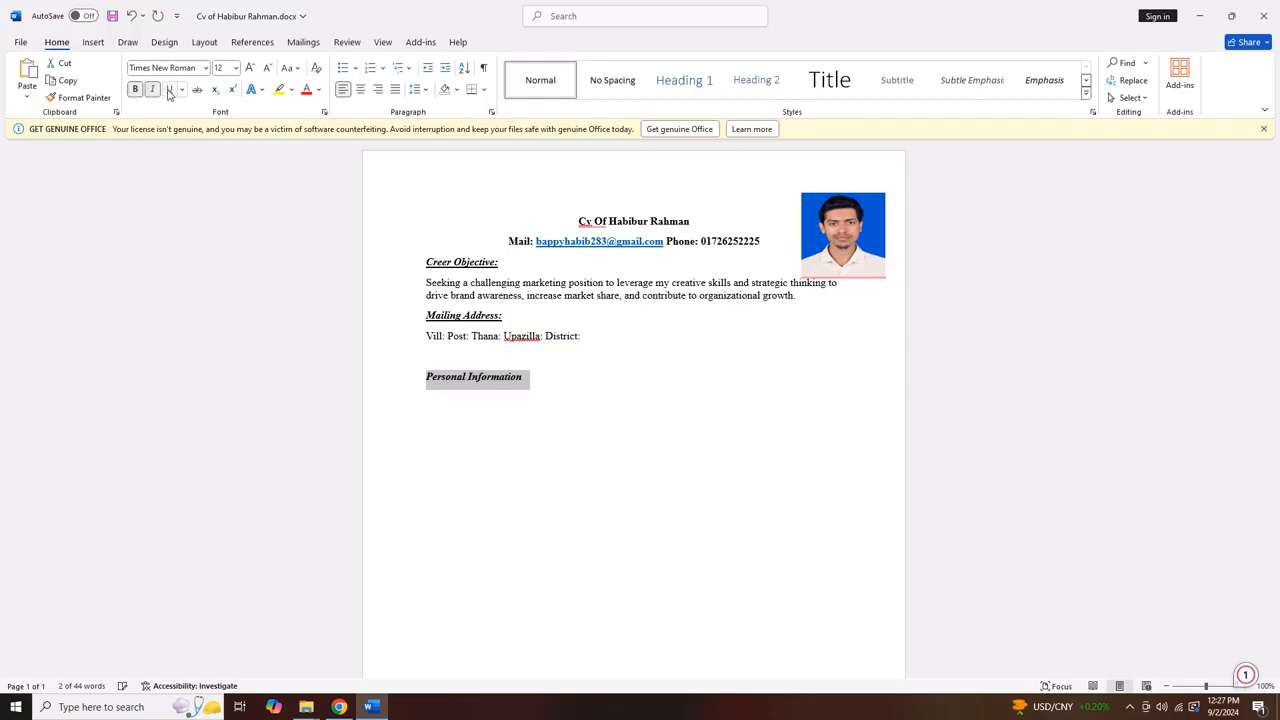
left_click(169, 89)
left_click(528, 381)
Start a new line below it with bold, italic and underline switched off
key("Return")
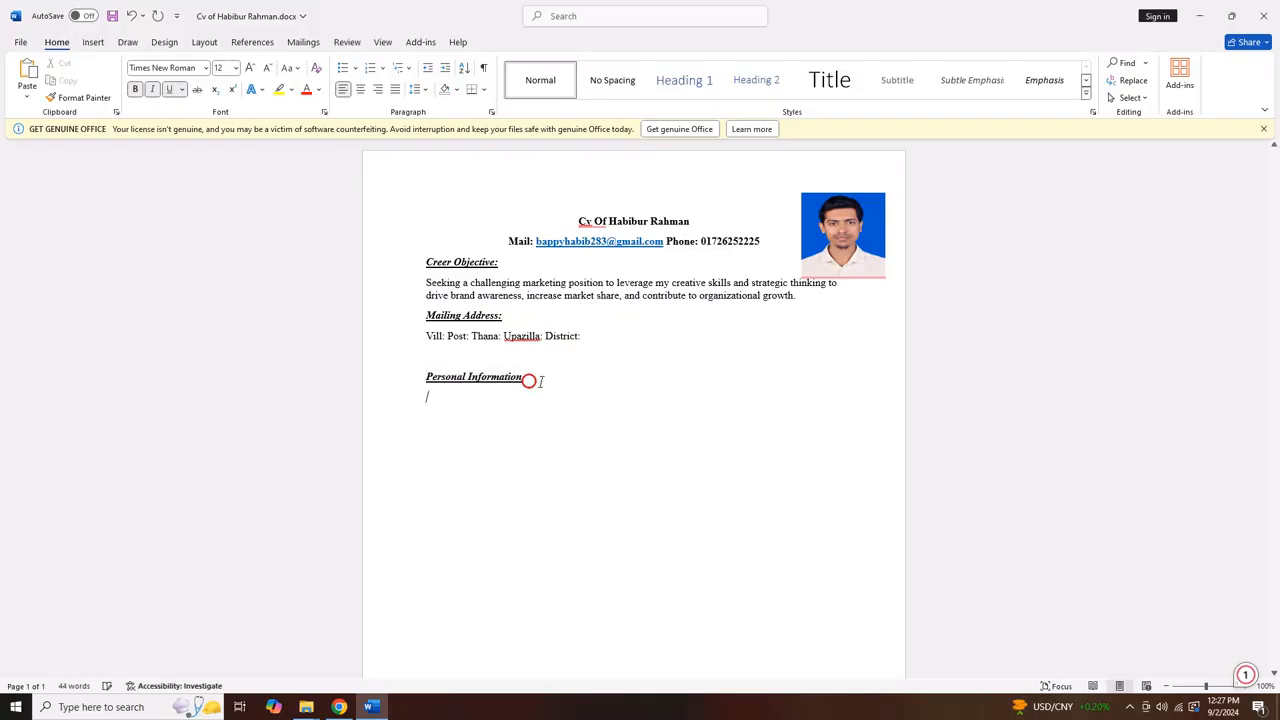
left_click(171, 91)
left_click(152, 89)
left_click(135, 89)
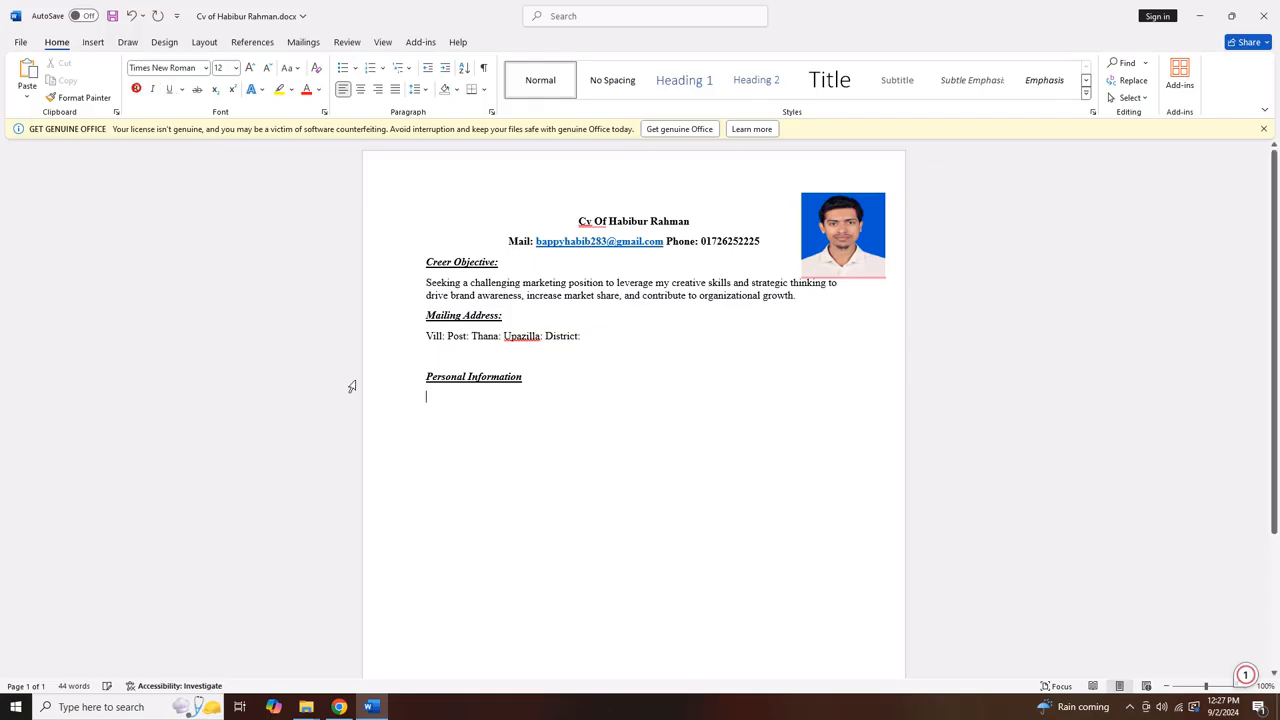
left_click(93, 42)
left_click(123, 88)
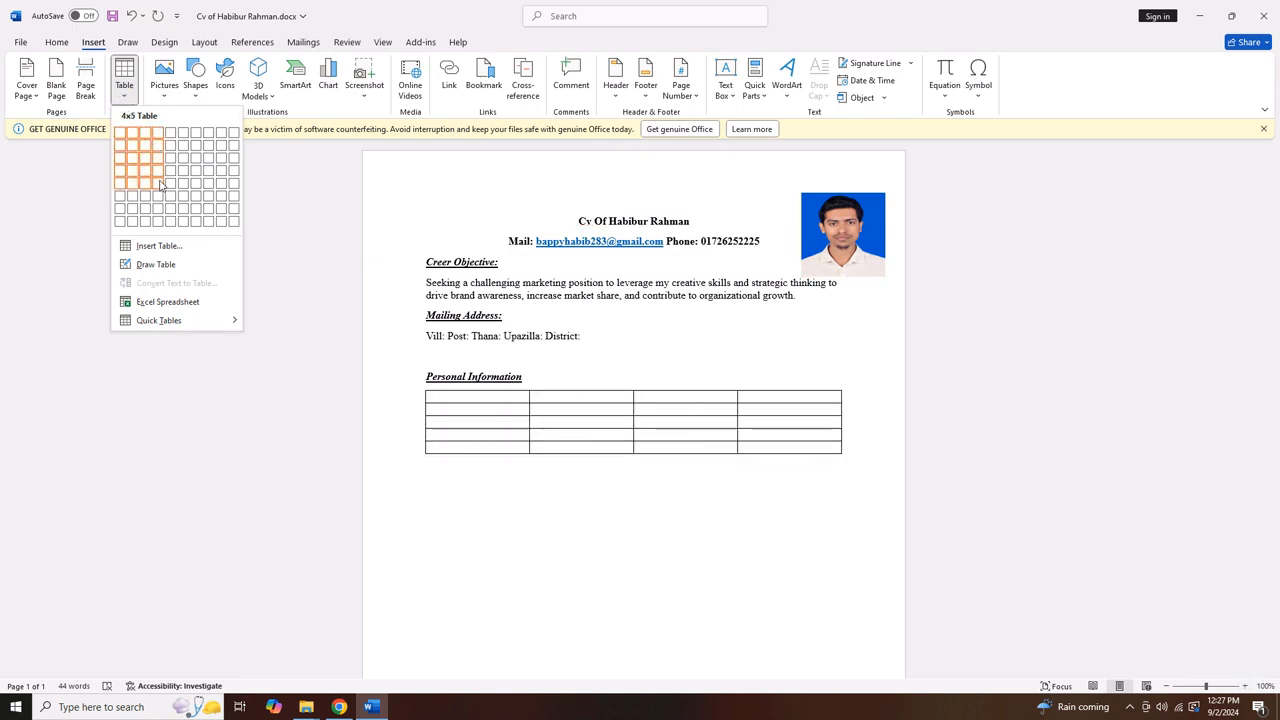
Insert a 2x7 table, fill the Name row with the person's name, and add space above the heading
left_click(139, 219)
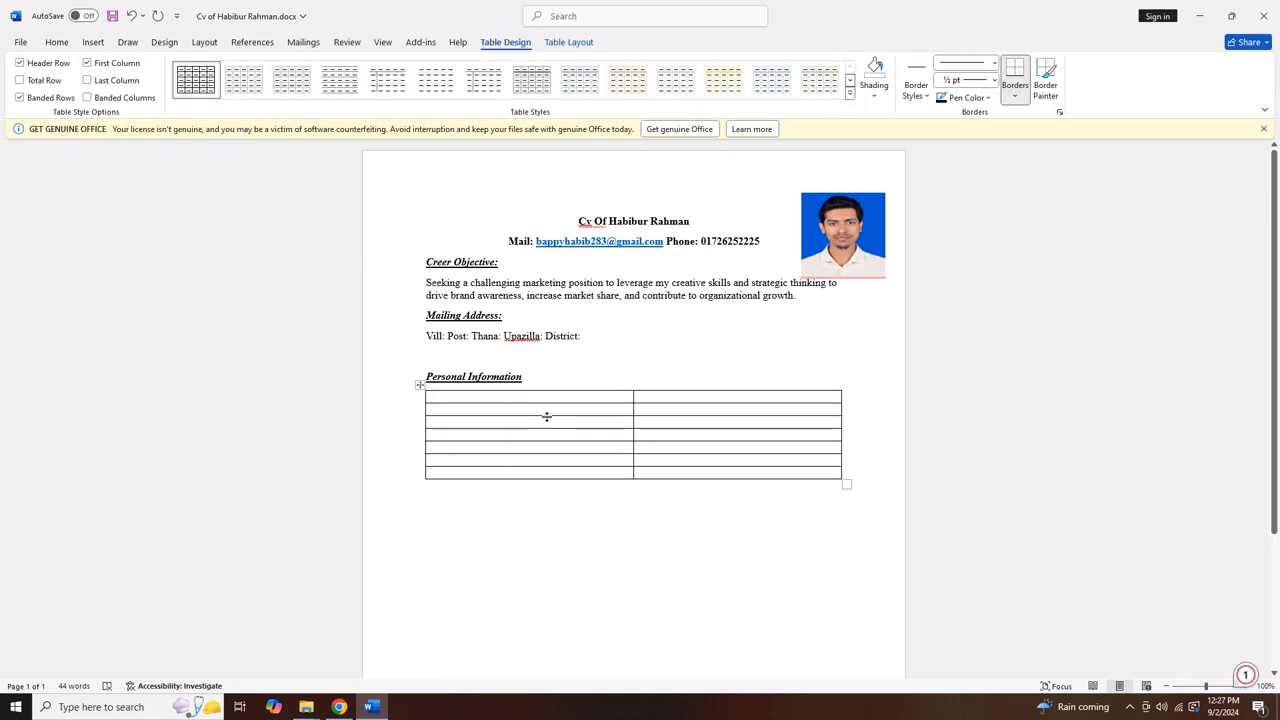
type("Name")
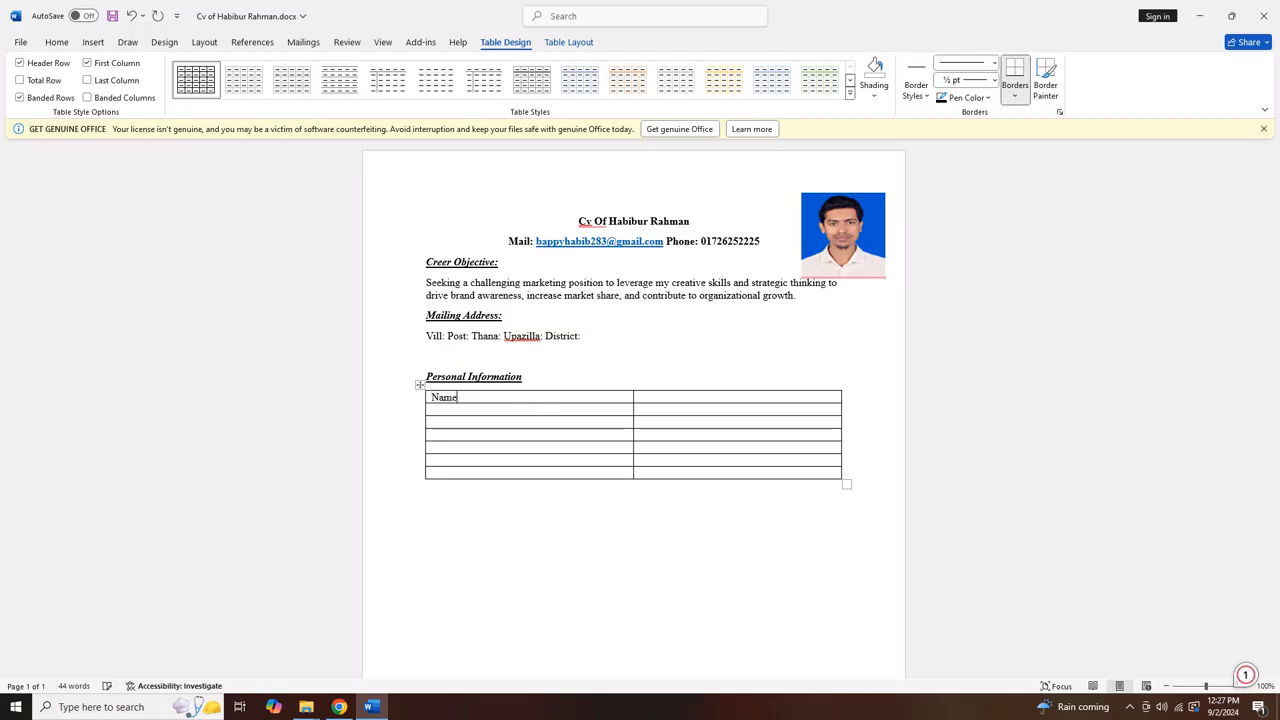
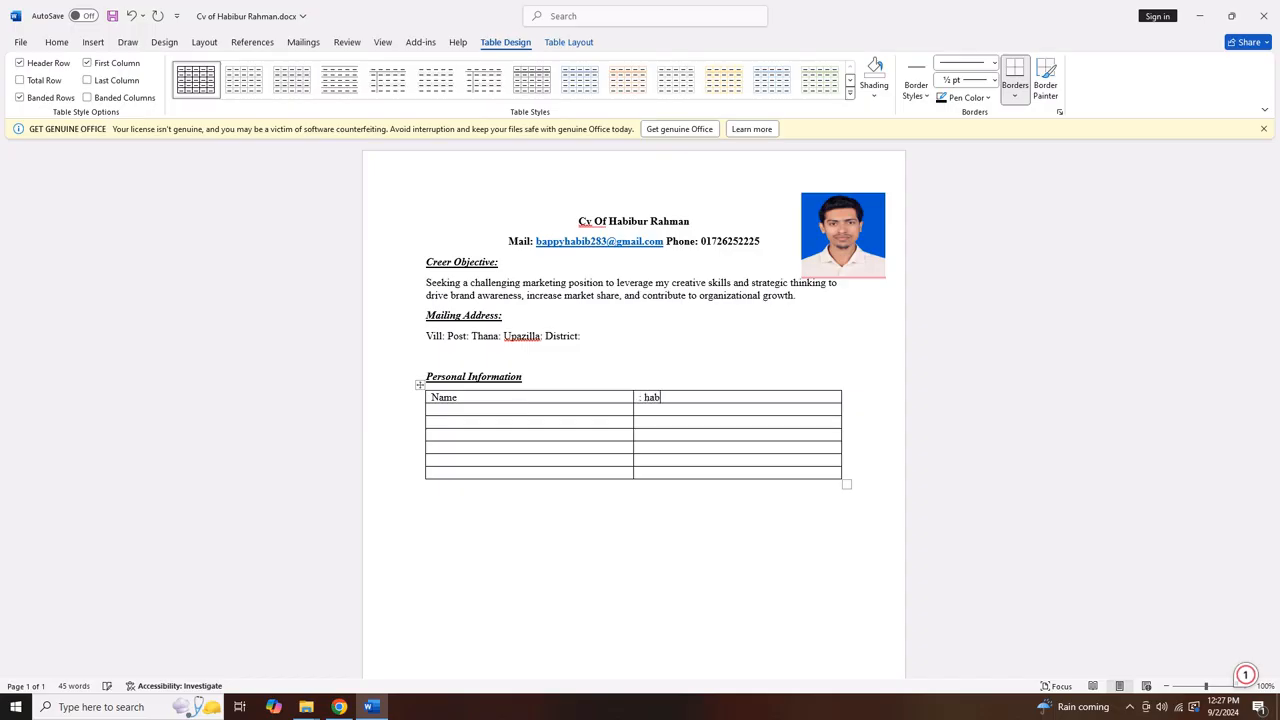
left_click(457, 361)
key("Return")
key("Return")
left_click(430, 360)
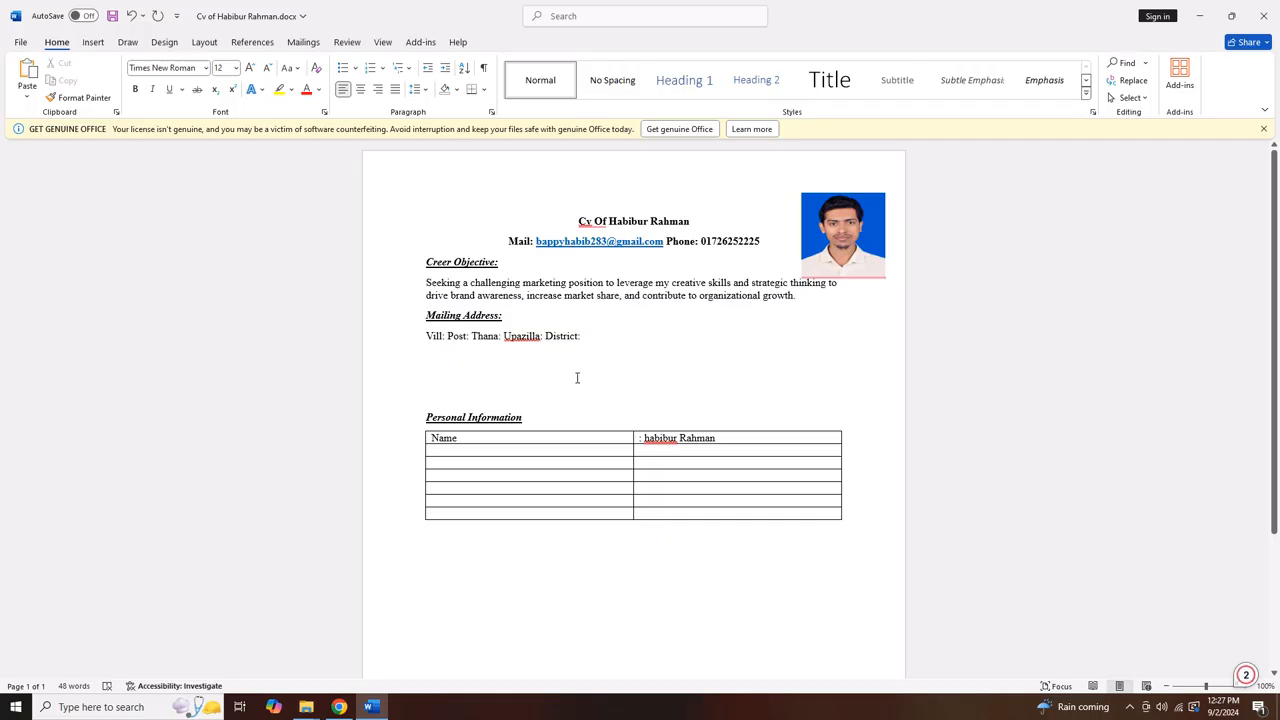
Add a 'Father Name' row with a colon in the second column
left_click(677, 460)
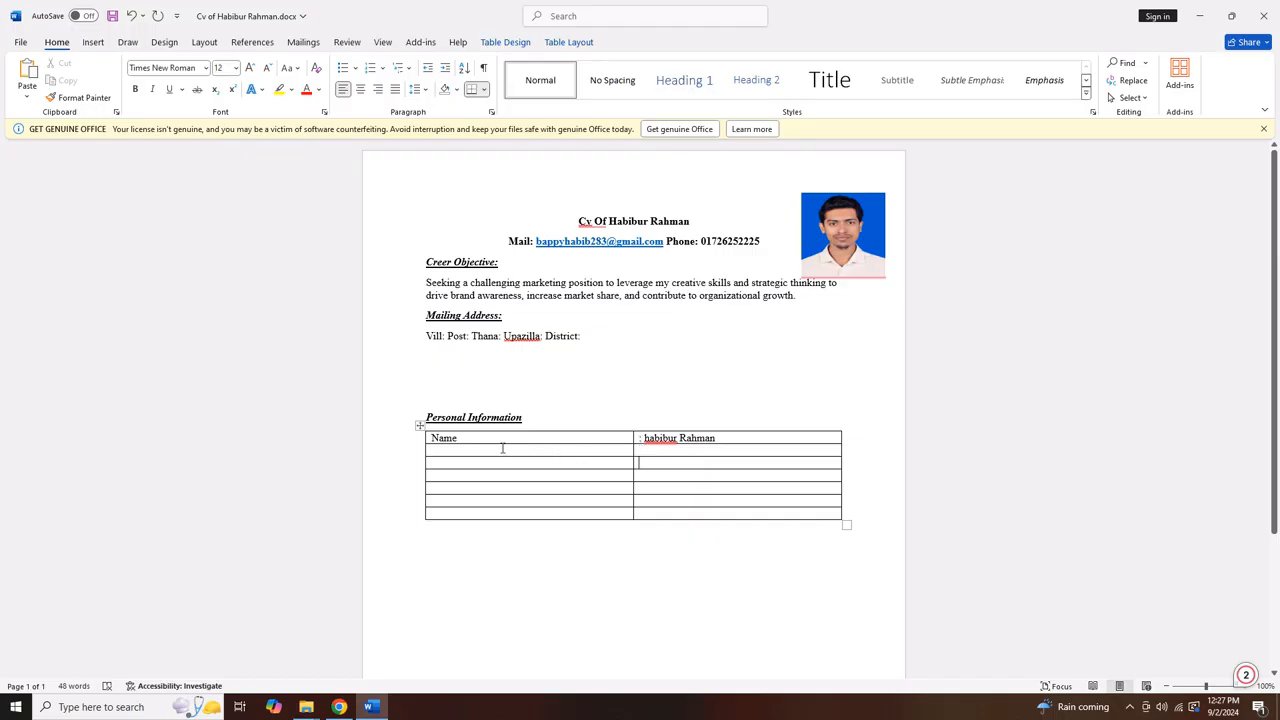
type("Fathe")
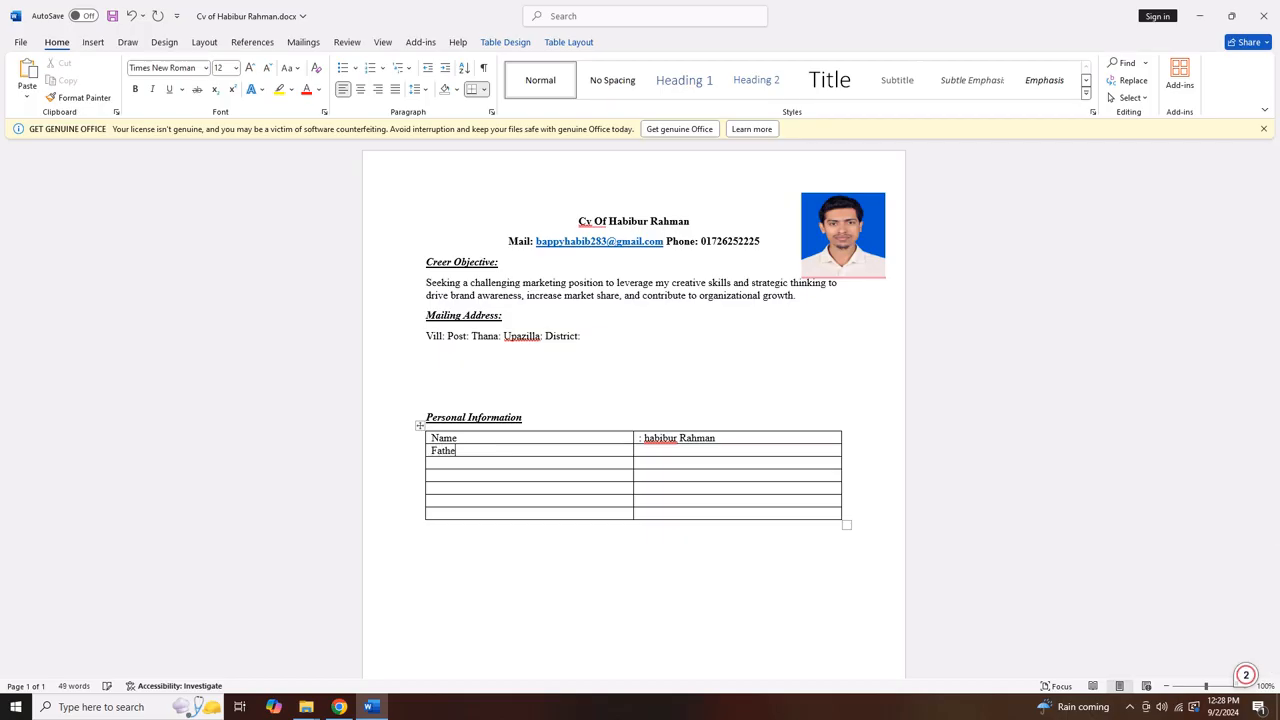
type("r Name")
key("Tab")
type(":")
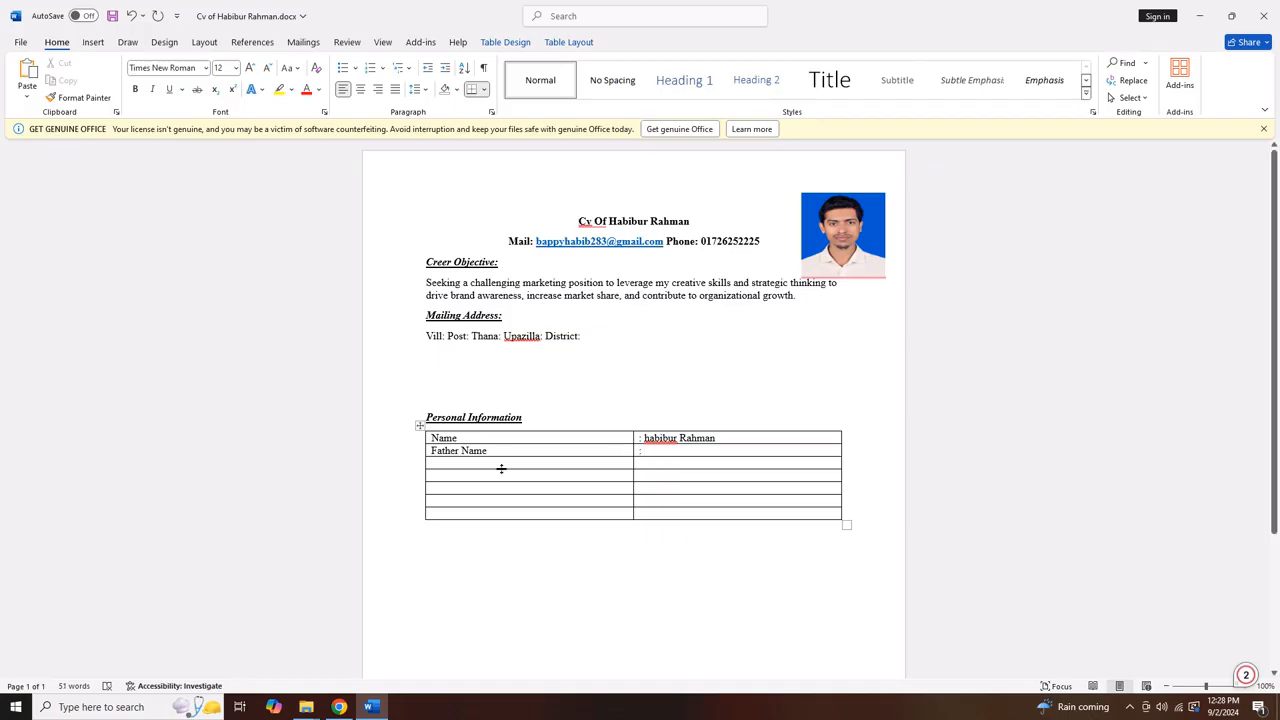
left_click(483, 460)
left_click(419, 427)
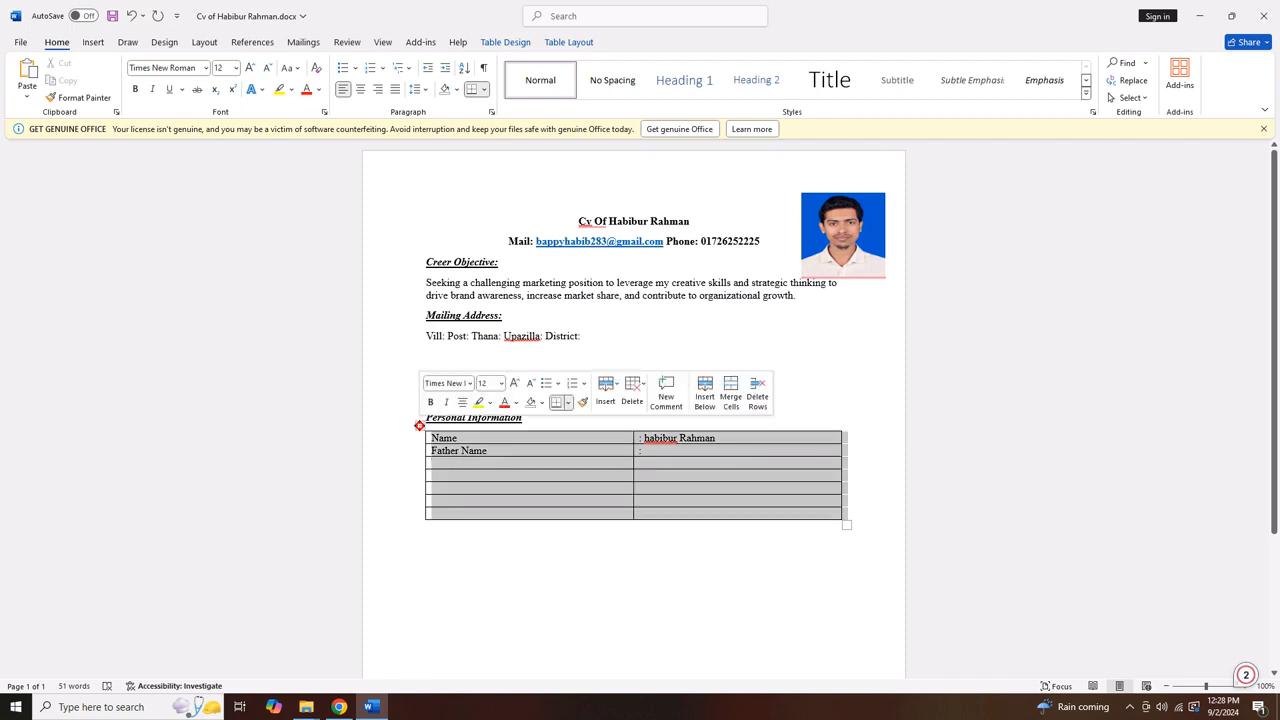
Set the Personal Information table to No Border
left_click(455, 90)
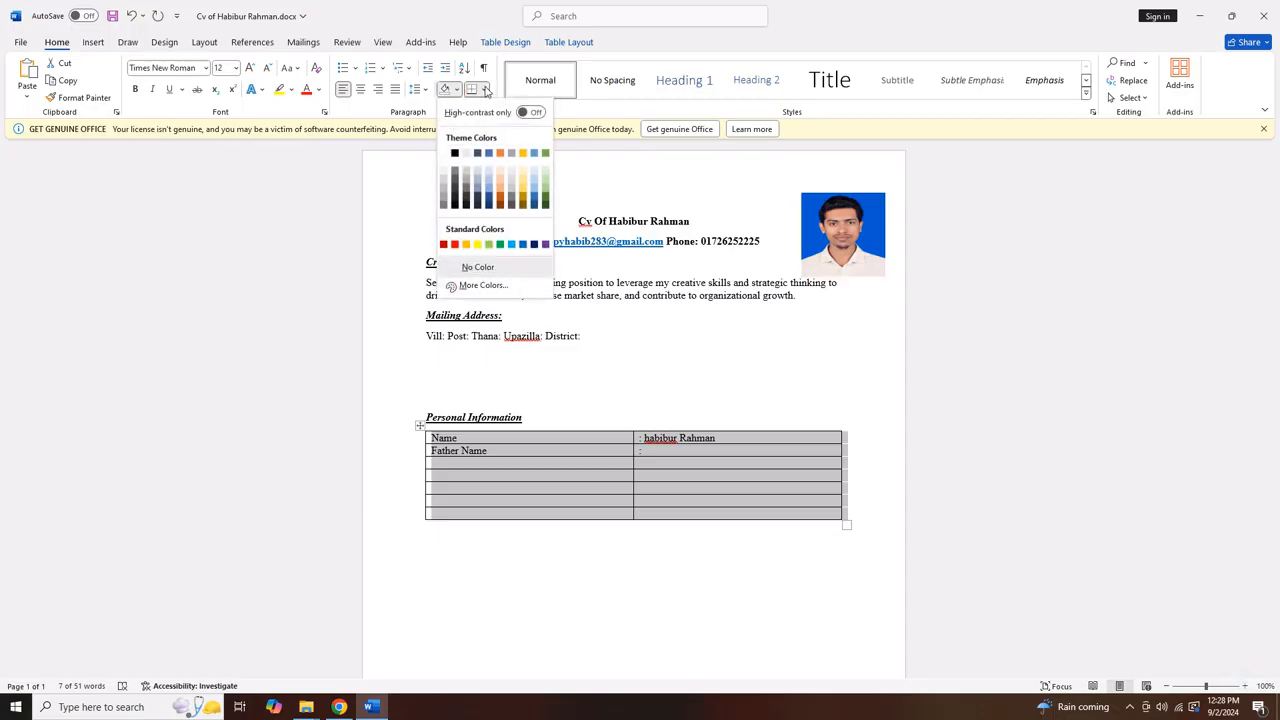
left_click(484, 90)
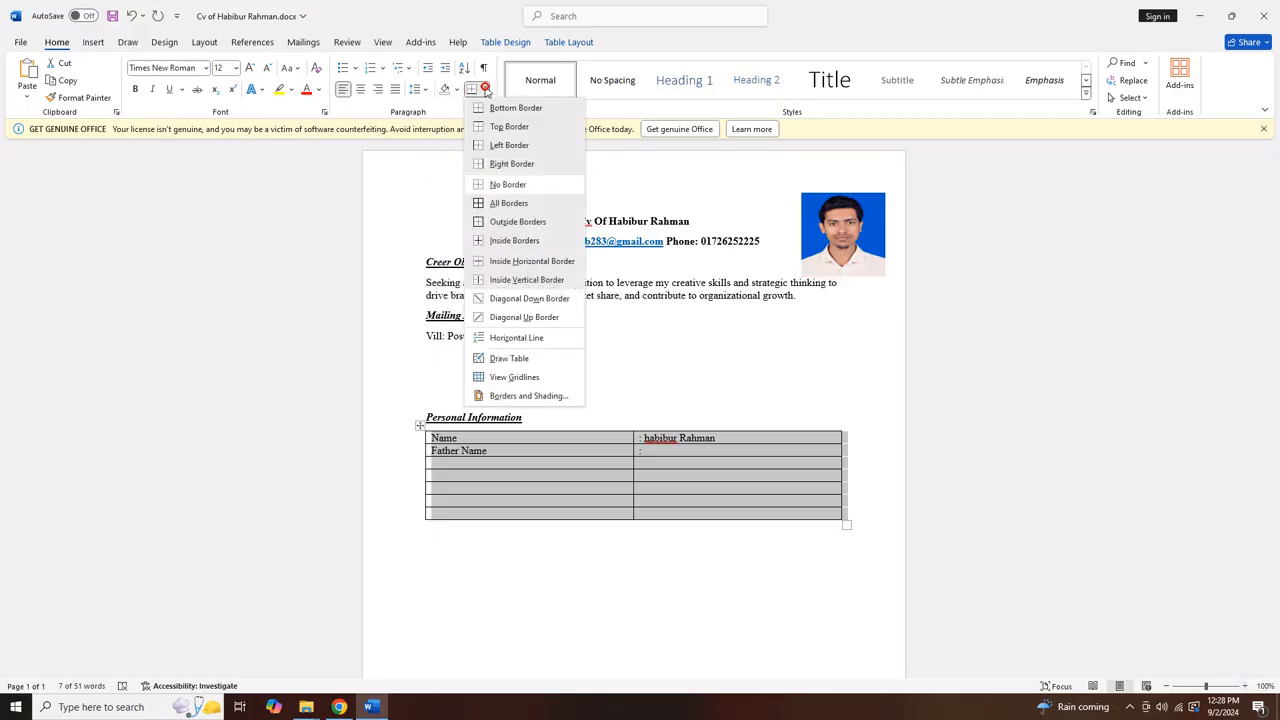
left_click(494, 187)
left_click(583, 554)
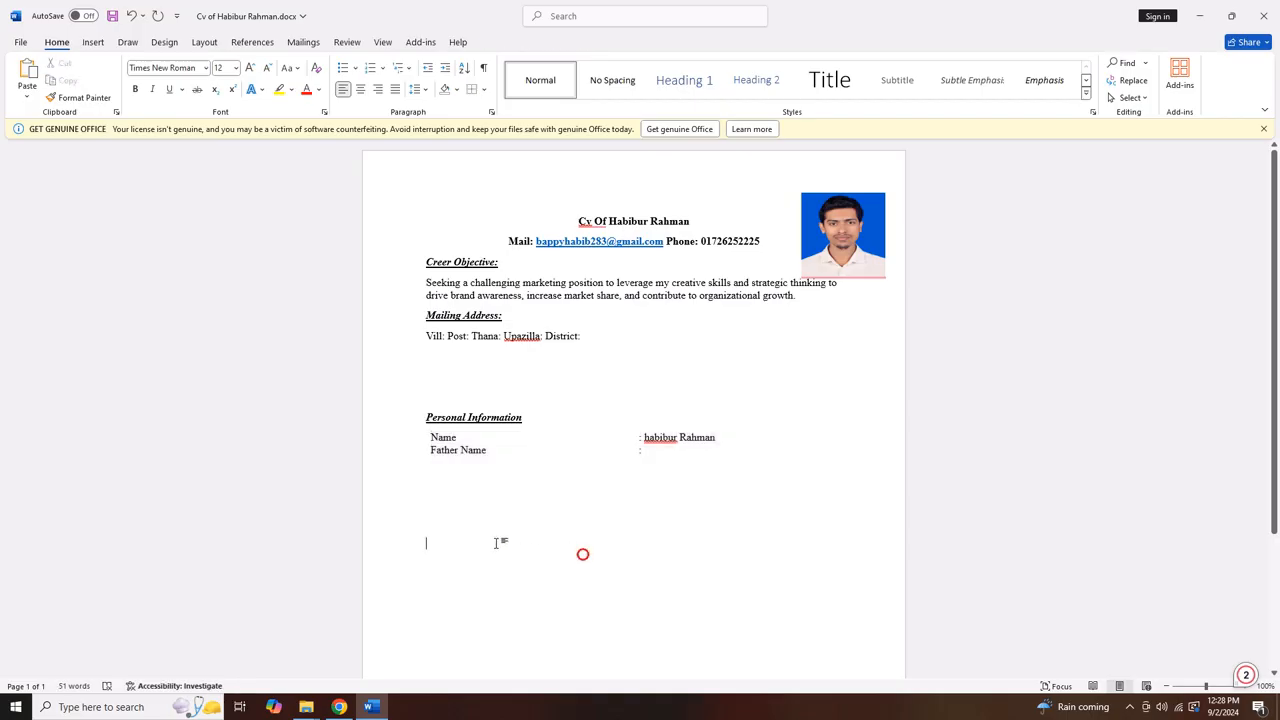
Capitalise the first letter of the name to 'H'
left_click(648, 437)
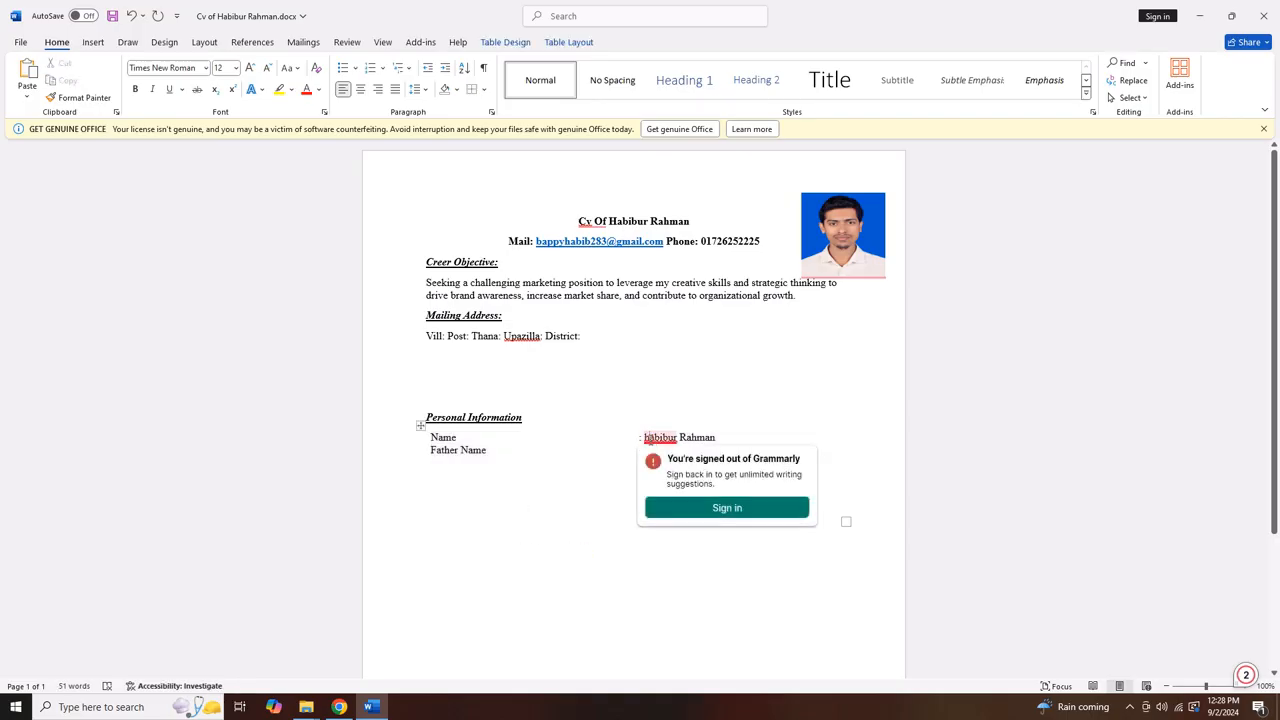
key("BackSpace")
type("H")
left_click(481, 524)
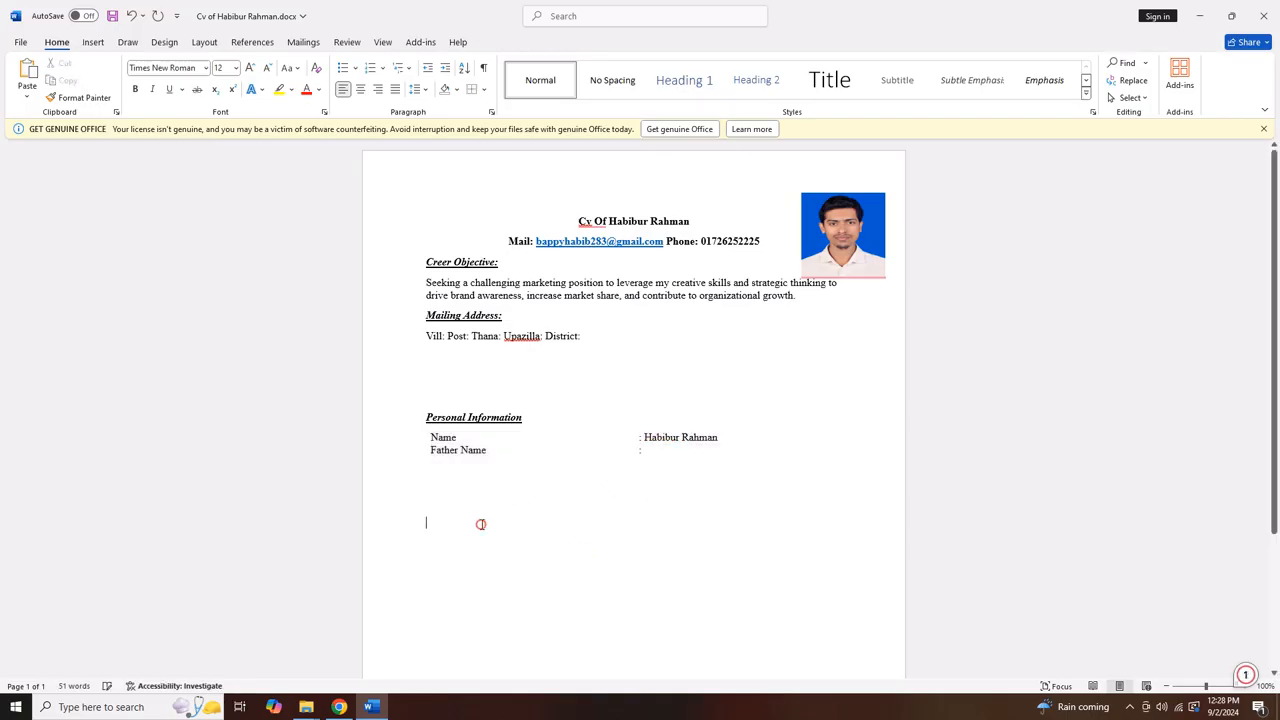